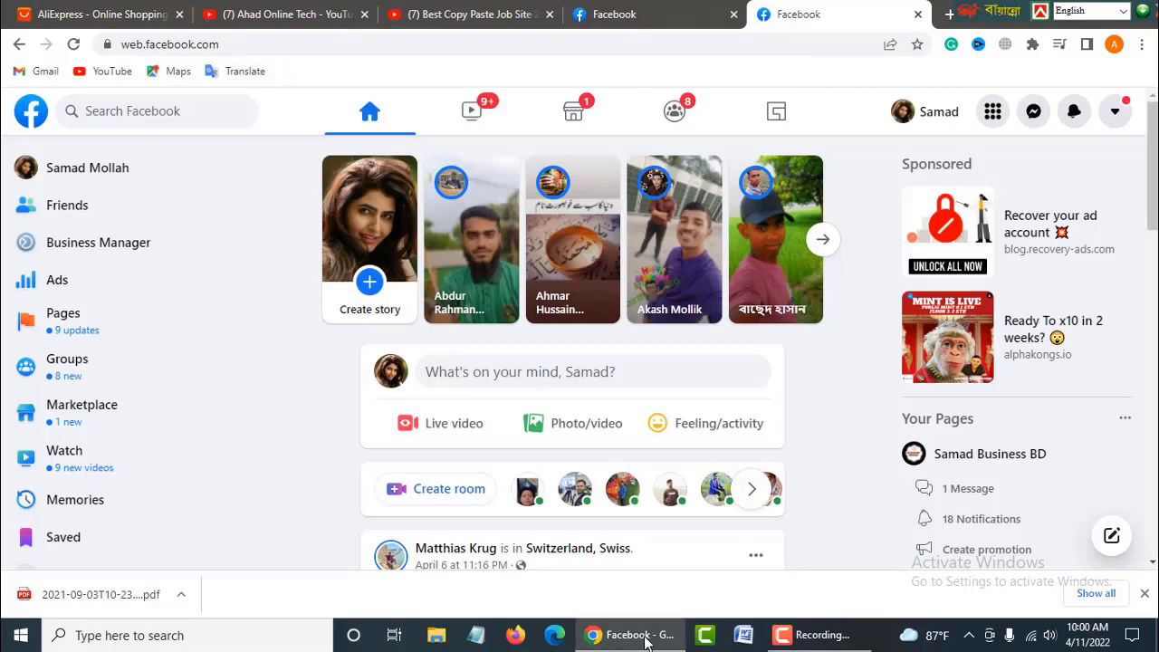
pyautogui.moveTo(643, 638)
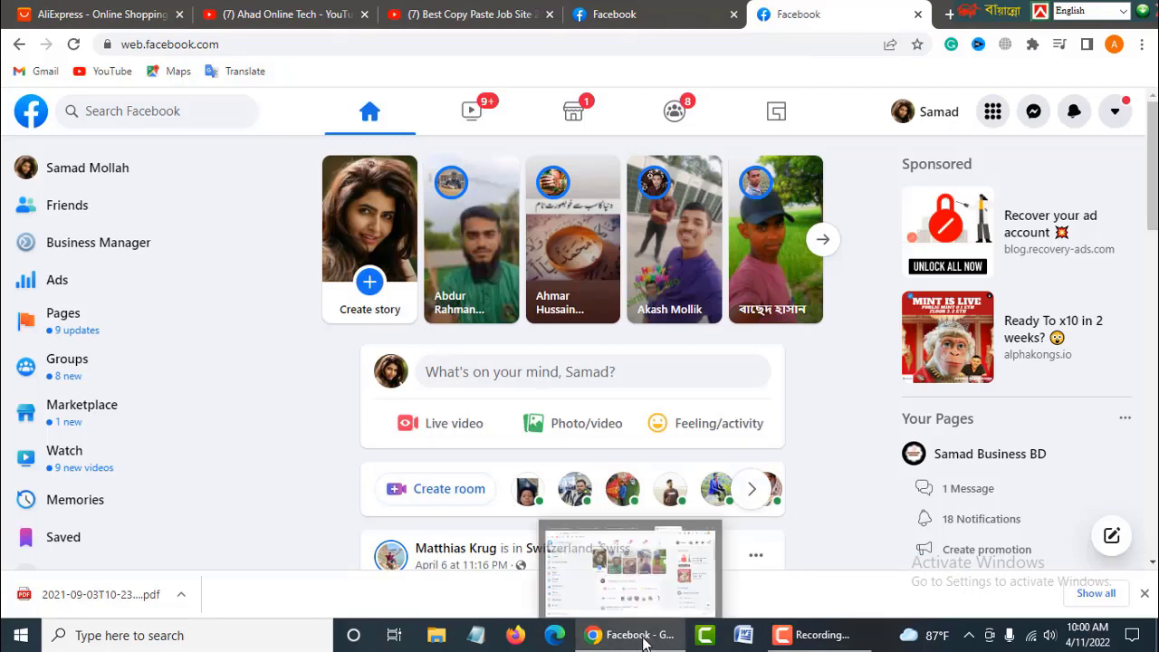
pyautogui.click(1144, 45)
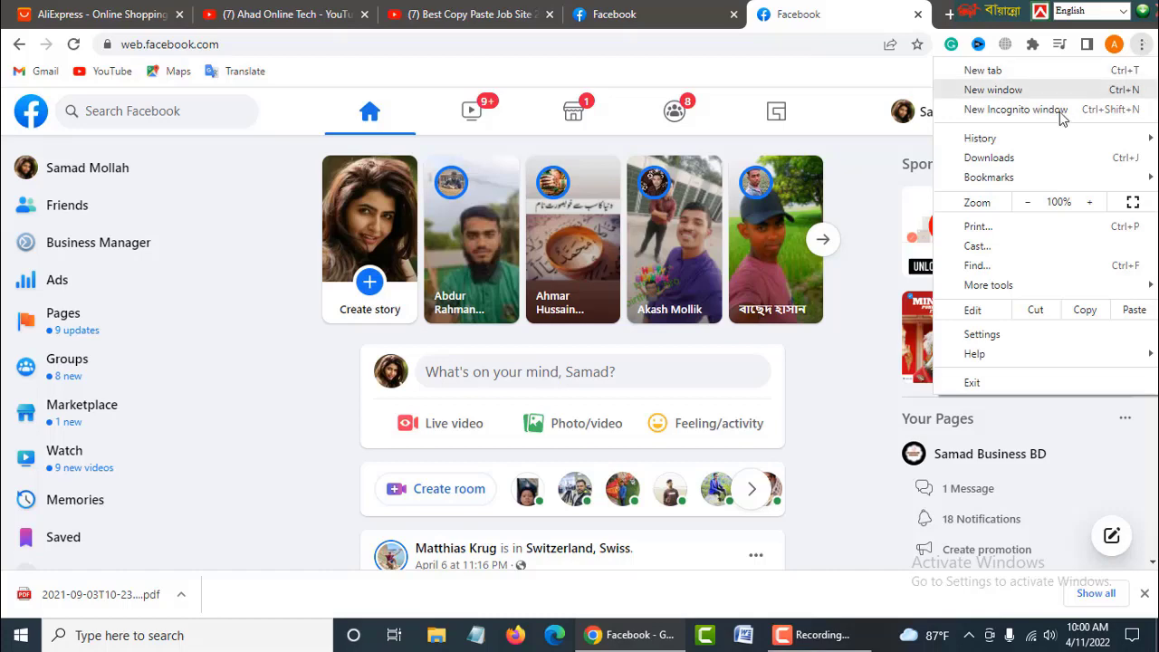
pyautogui.moveTo(995, 293)
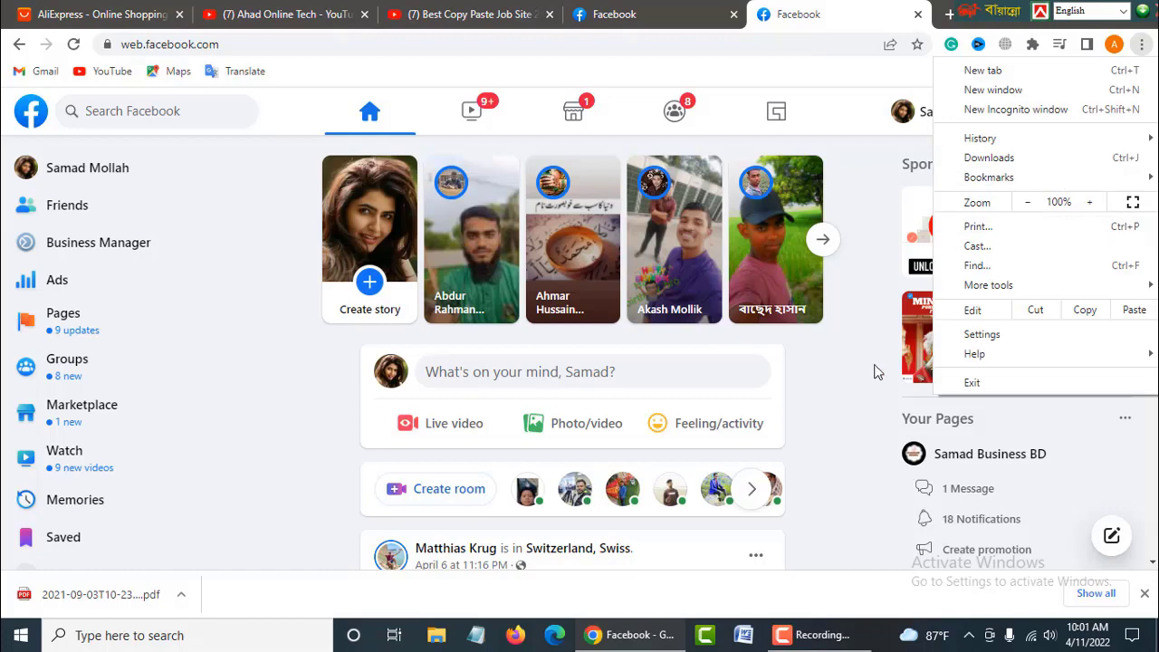
pyautogui.click(848, 423)
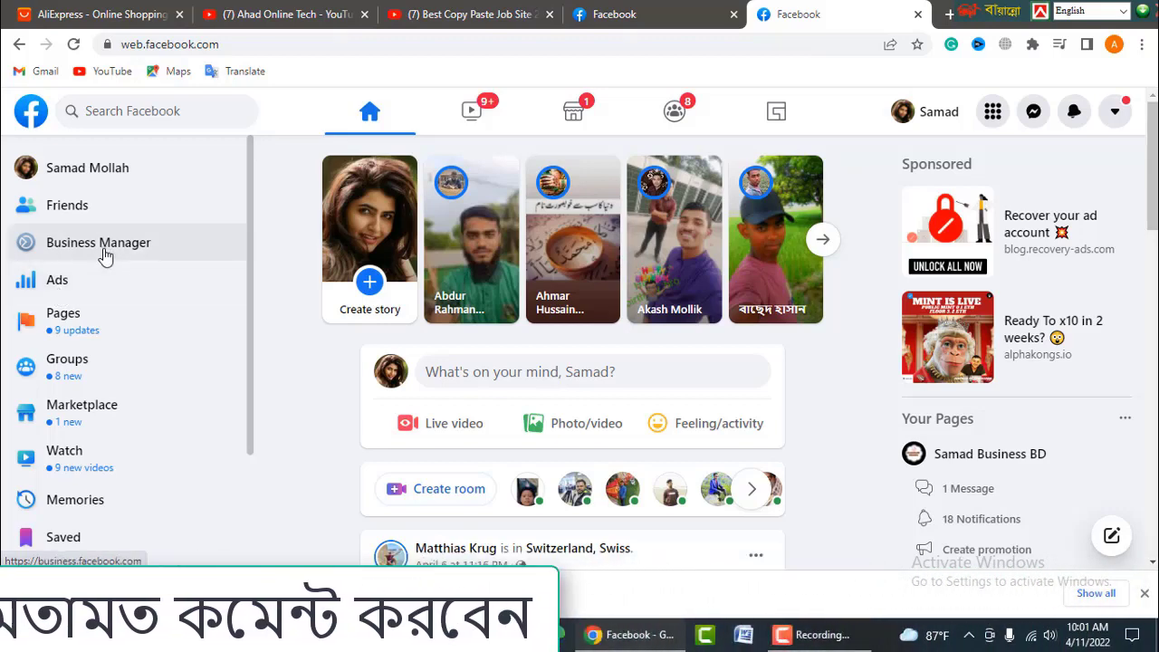
# Open Business Manager from the Facebook home page of the account that has a business page.
pyautogui.click(648, 11)
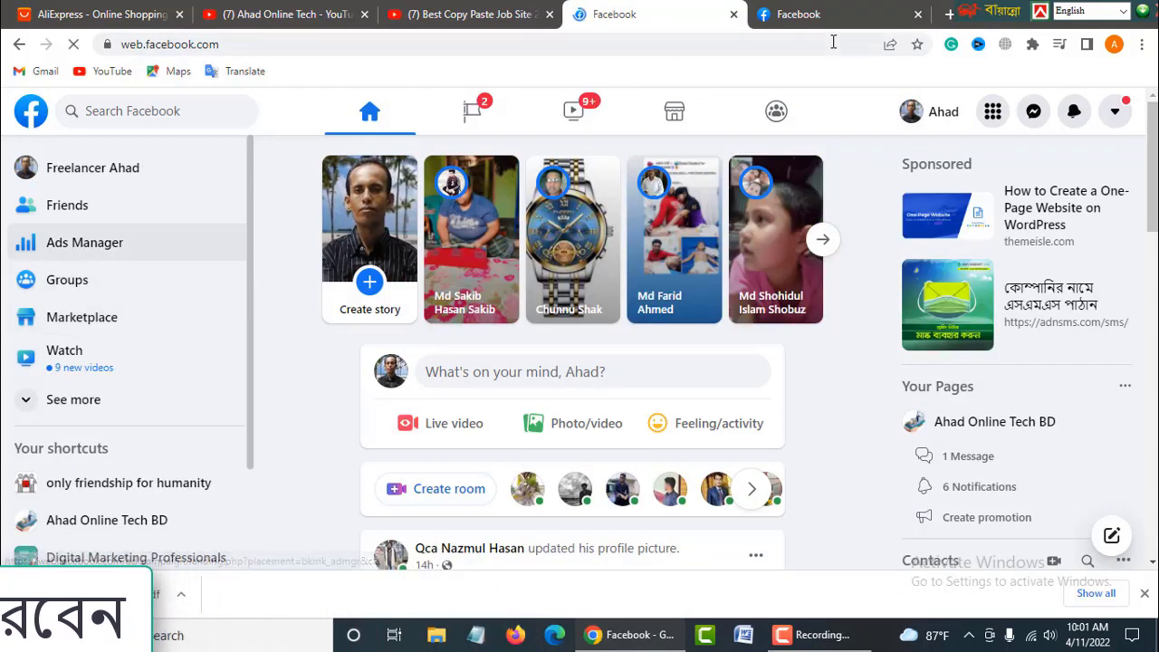
pyautogui.hotkey('ctrl', 'Tab')
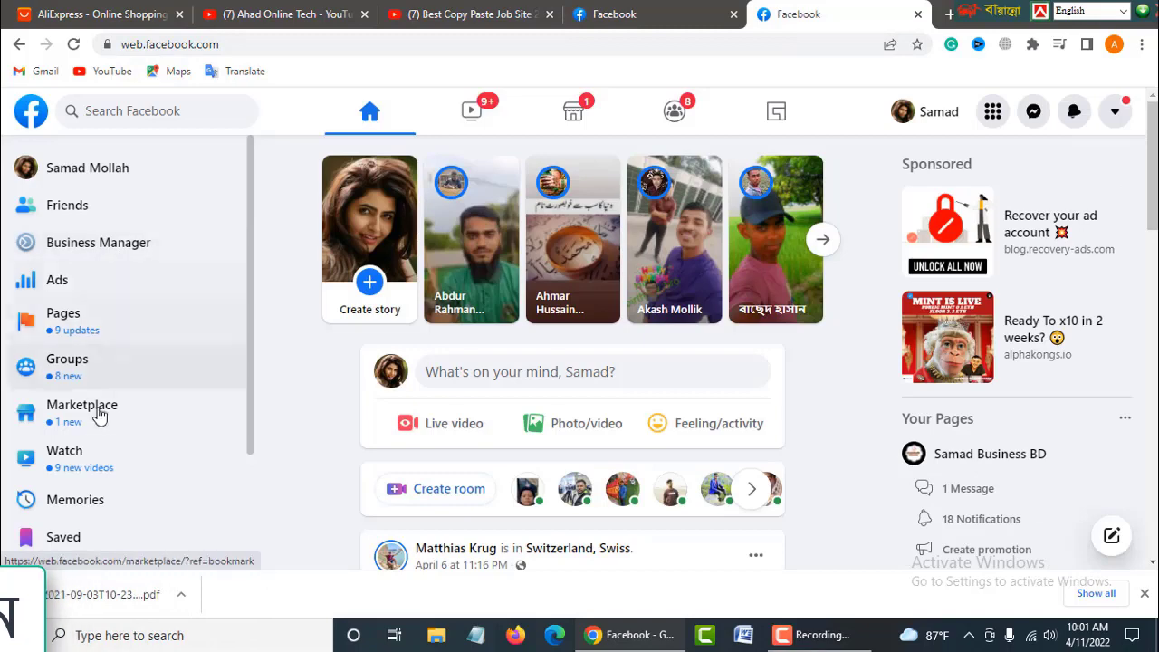
pyautogui.scroll(-2, 96, 414)
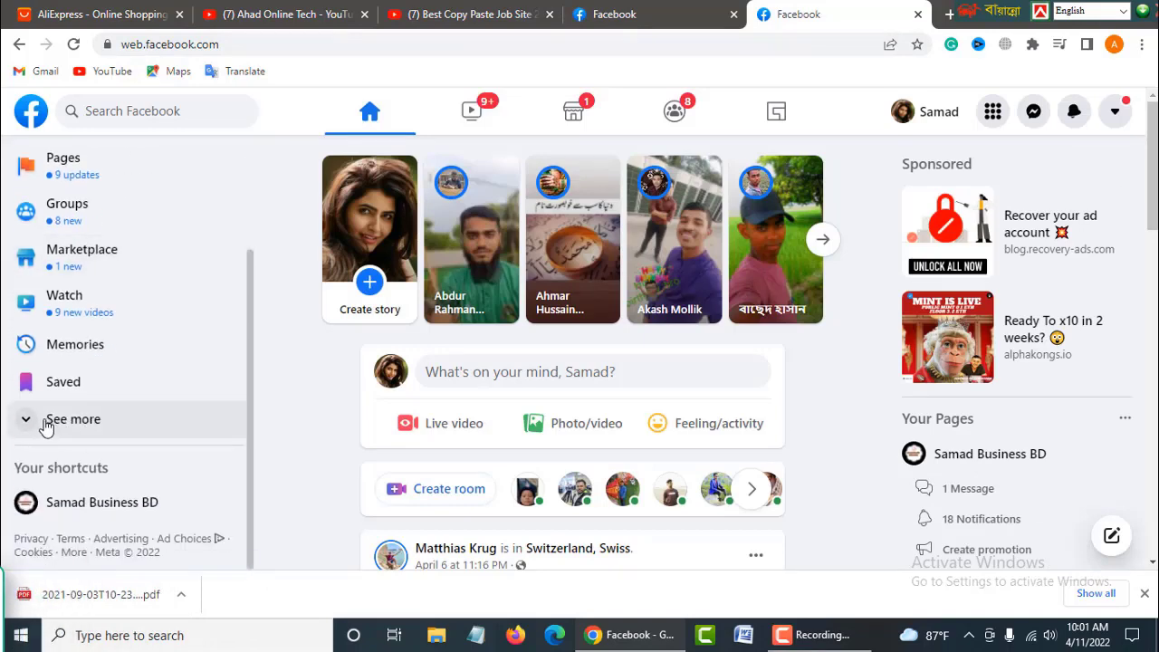
pyautogui.scroll(2, 94, 259)
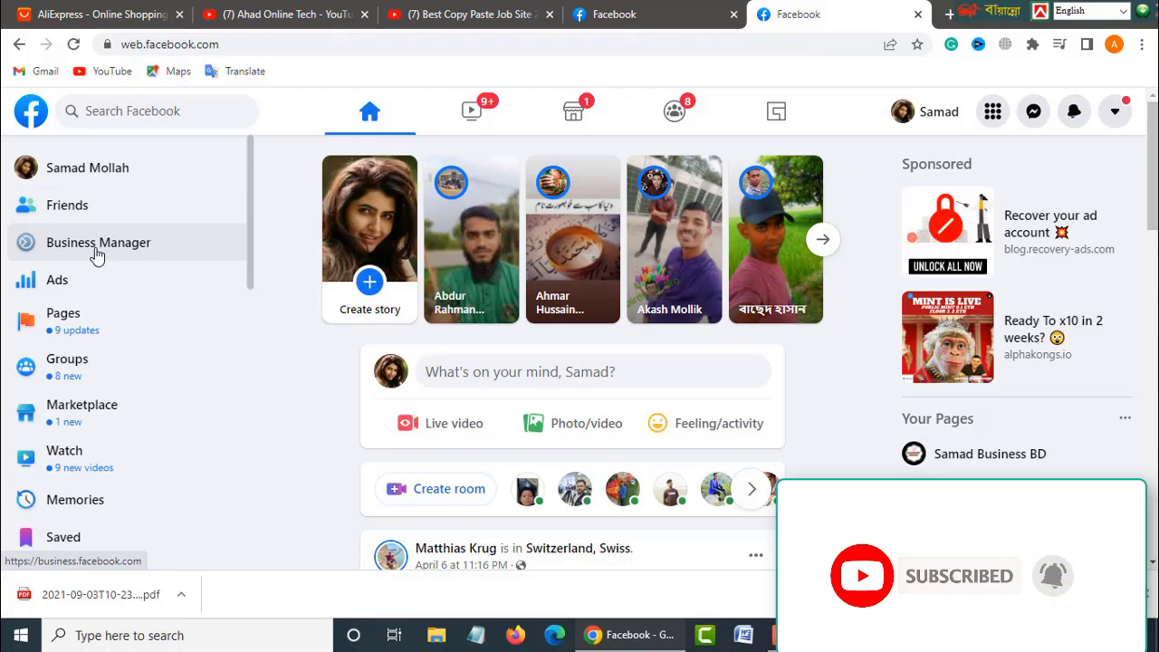
pyautogui.click(96, 244)
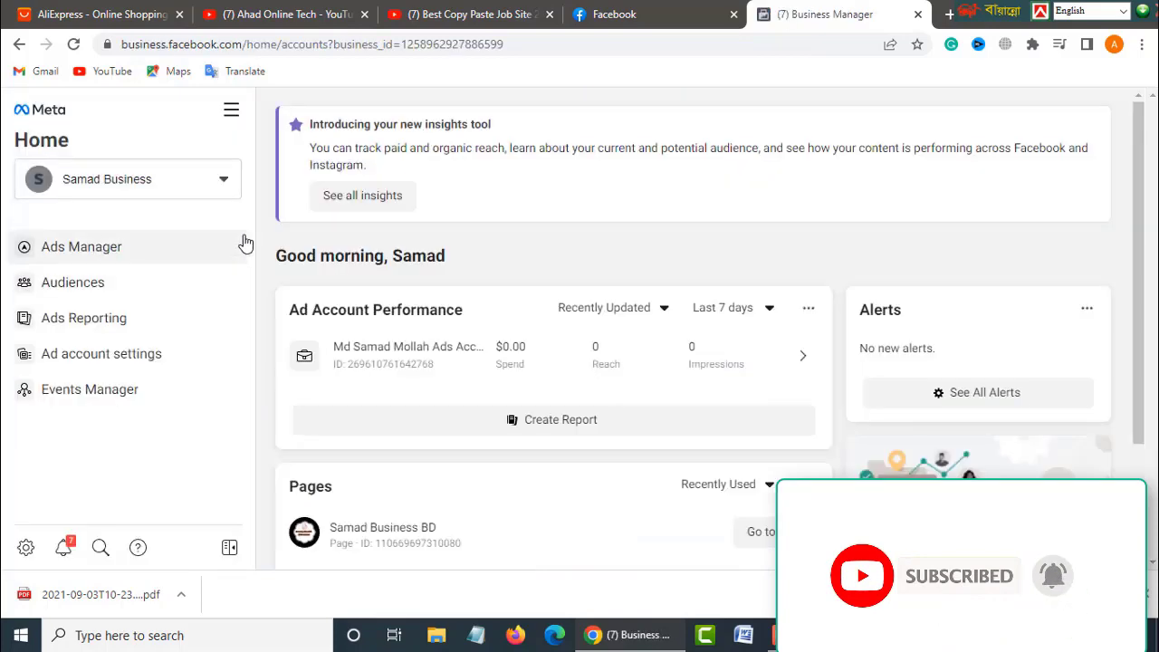
# Switch from the business account to the personal account that holds its own ad account.
pyautogui.moveTo(533, 365)
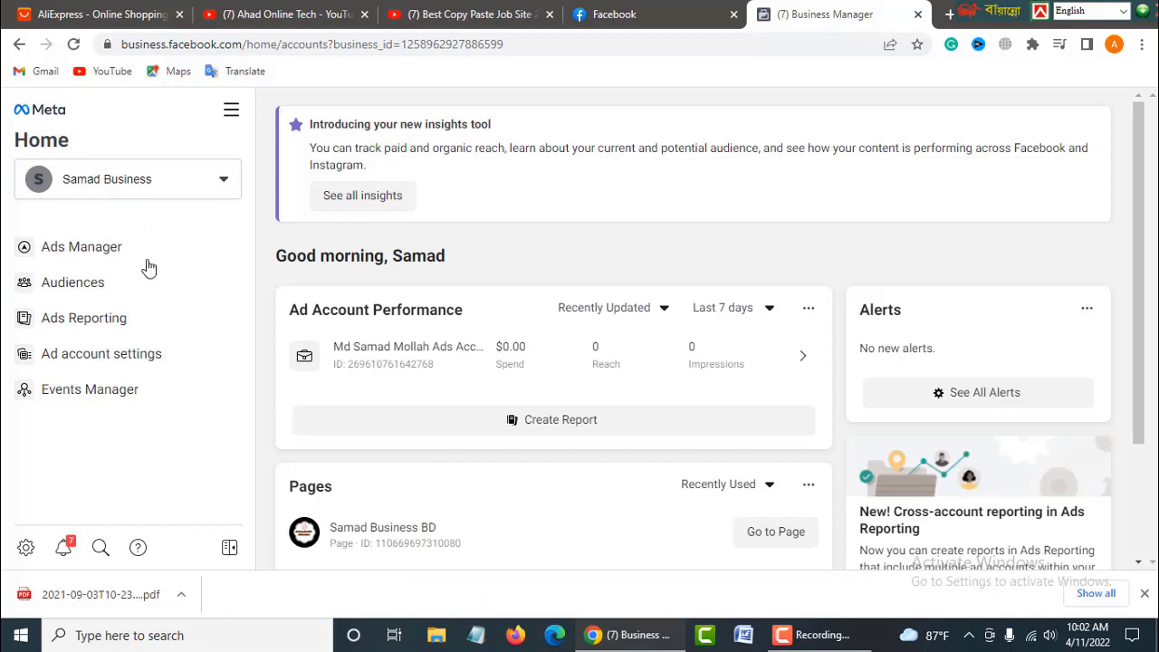
pyautogui.click(224, 182)
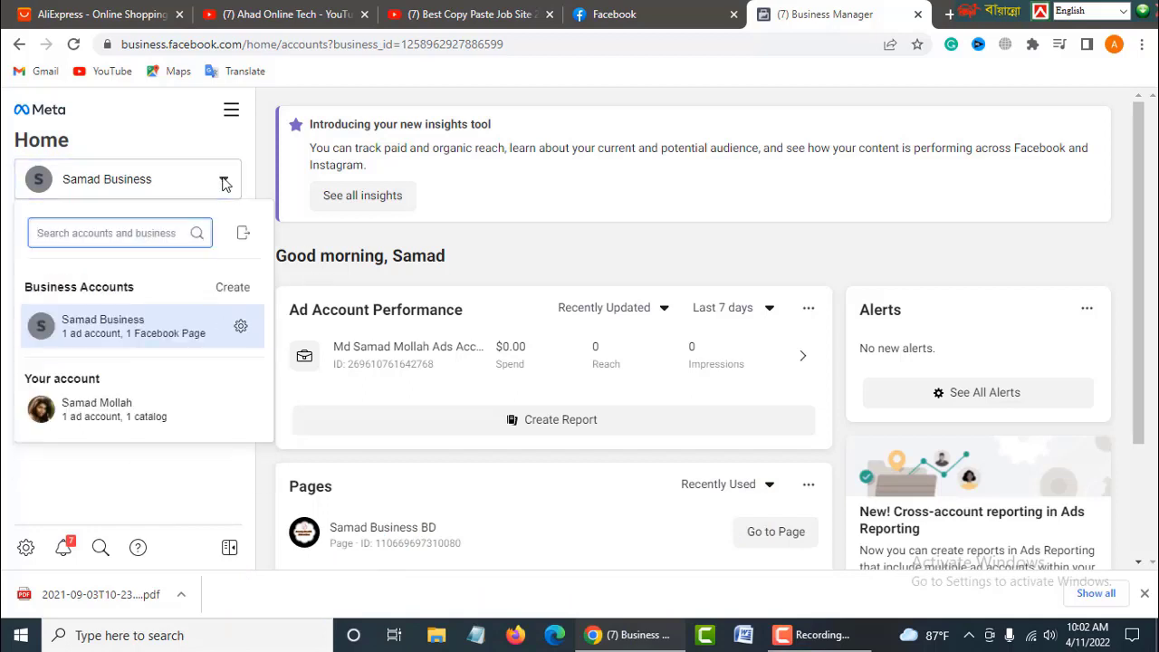
pyautogui.click(89, 409)
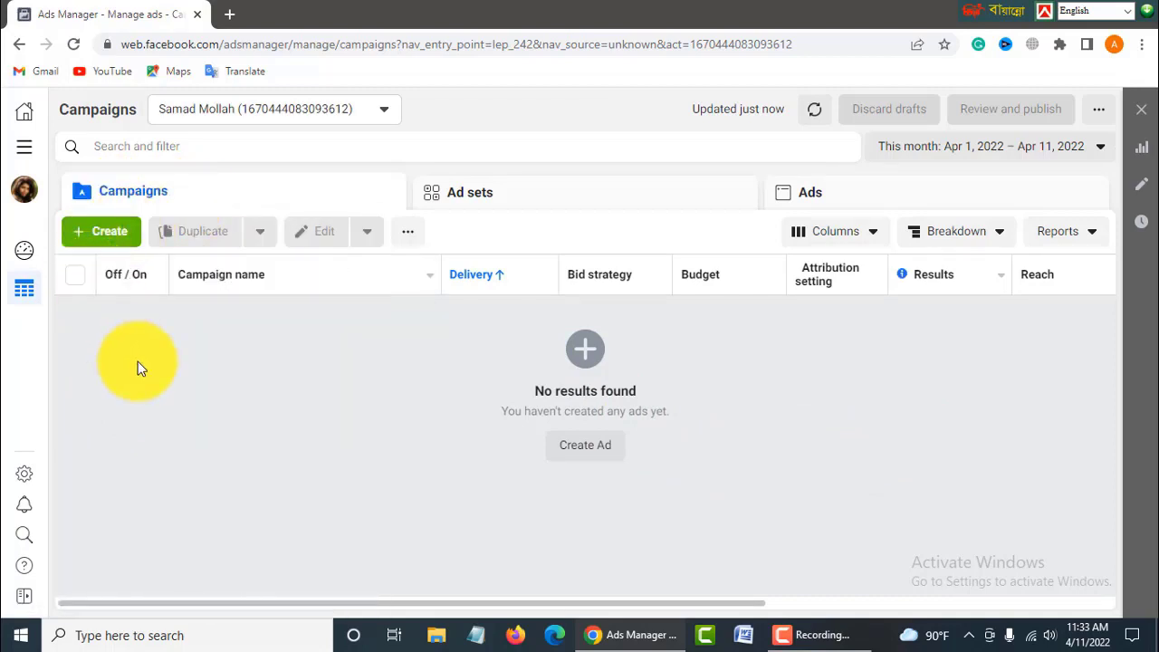
# Create a new campaign with the Traffic objective.
pyautogui.click(103, 233)
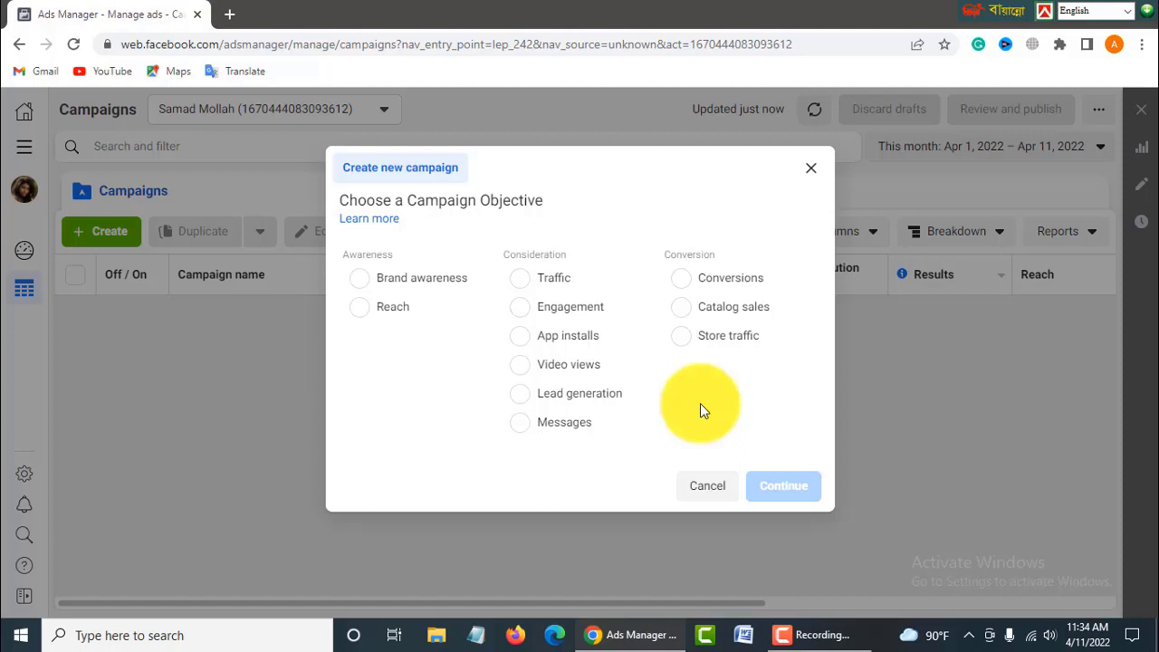
pyautogui.click(523, 286)
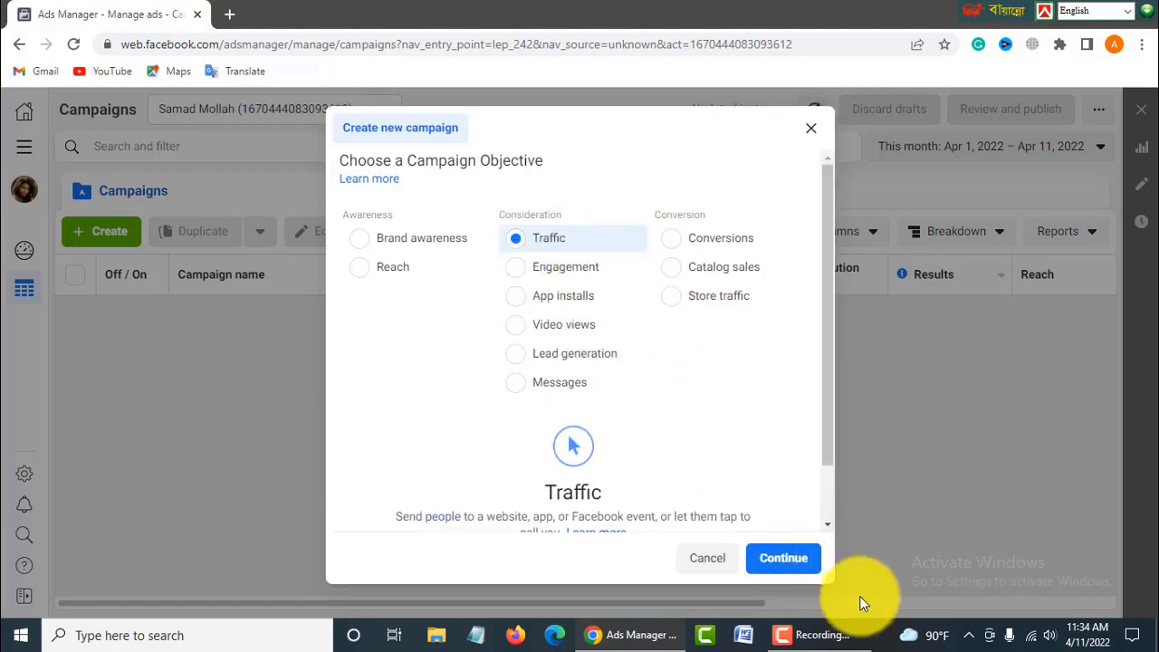
pyautogui.click(772, 555)
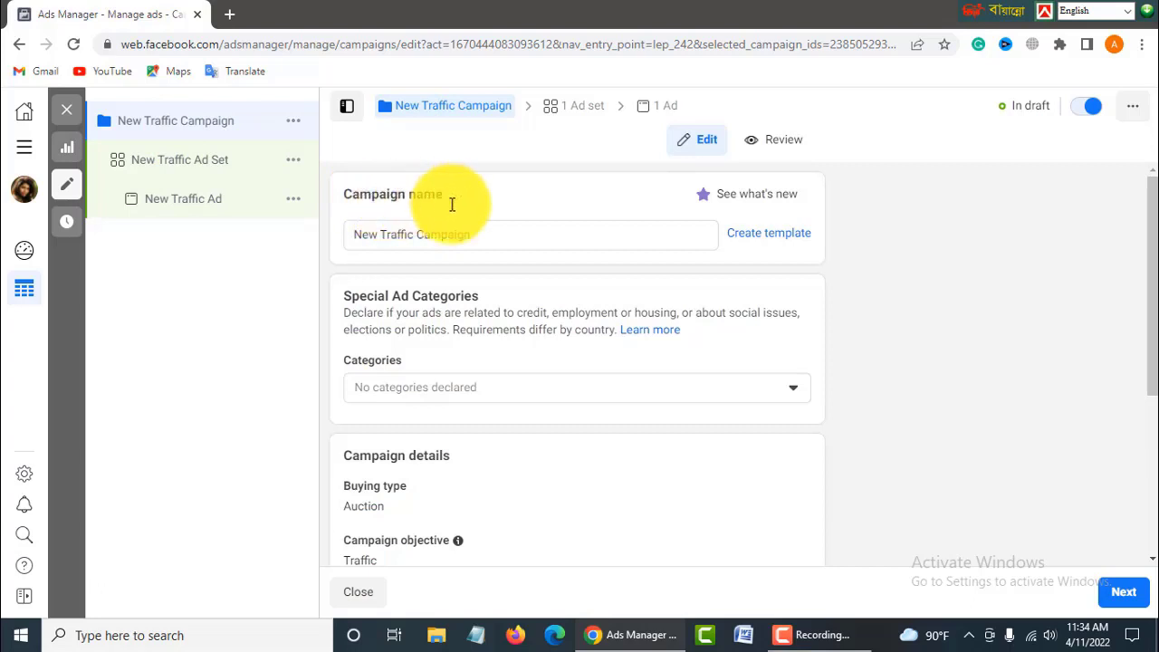
# Rename the campaign as AFFILIATE MARKETING 11/04/2022.
pyautogui.moveTo(481, 238); pyautogui.dragTo(358, 232)
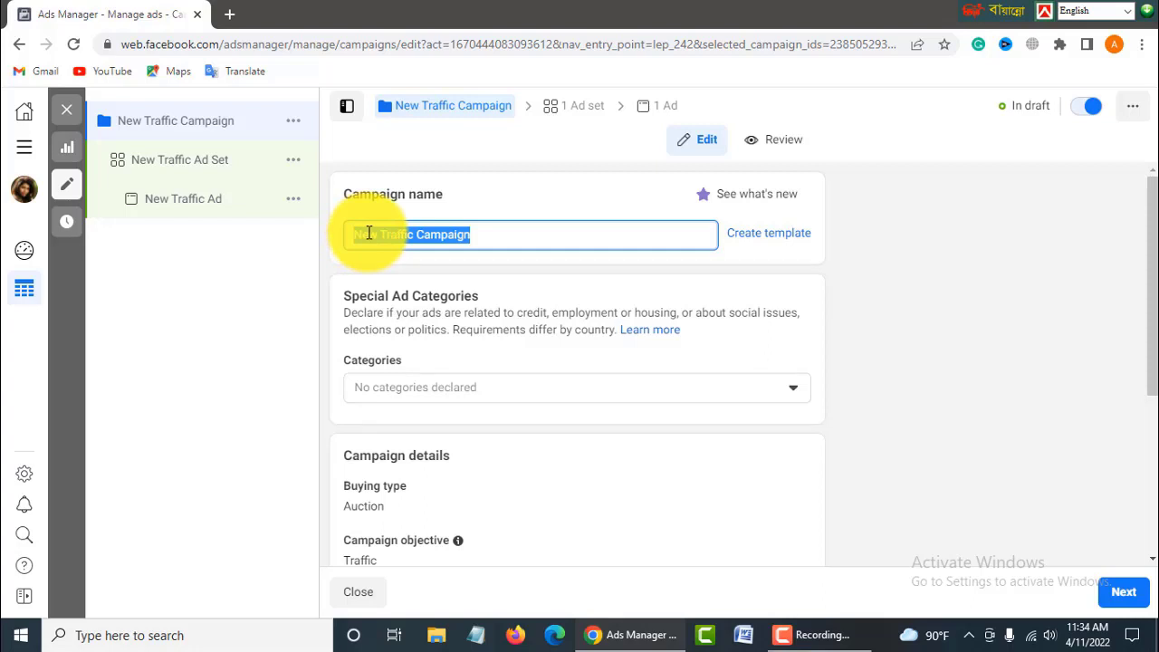
pyautogui.write('AFFILIATE MARKETING')
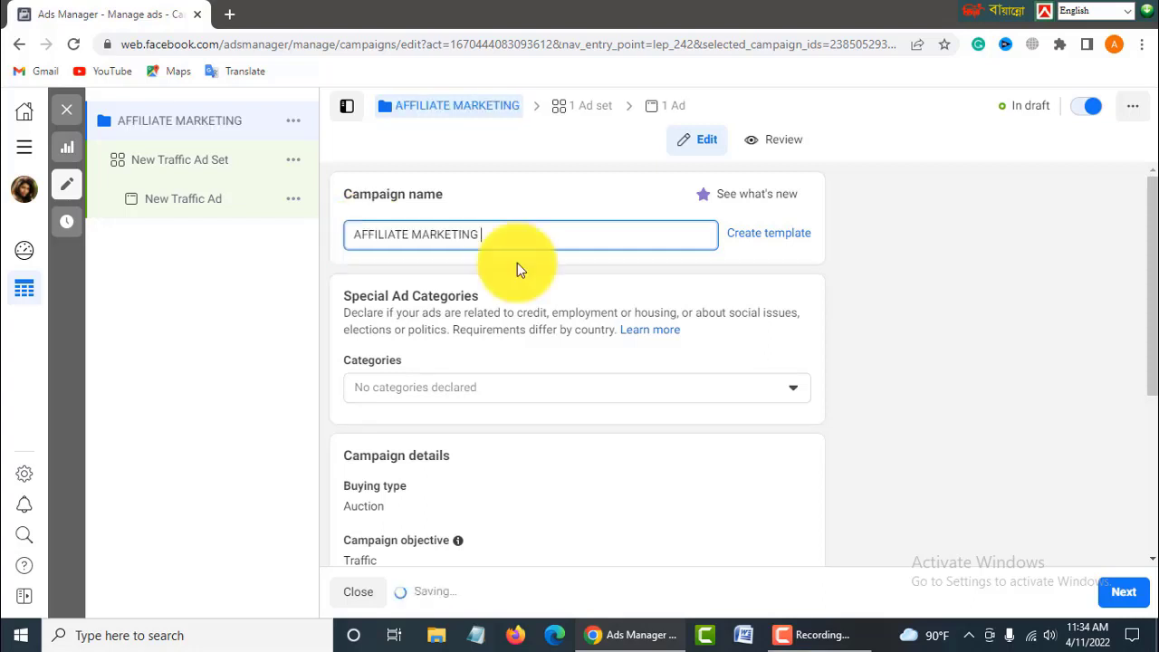
pyautogui.write('11/04/')
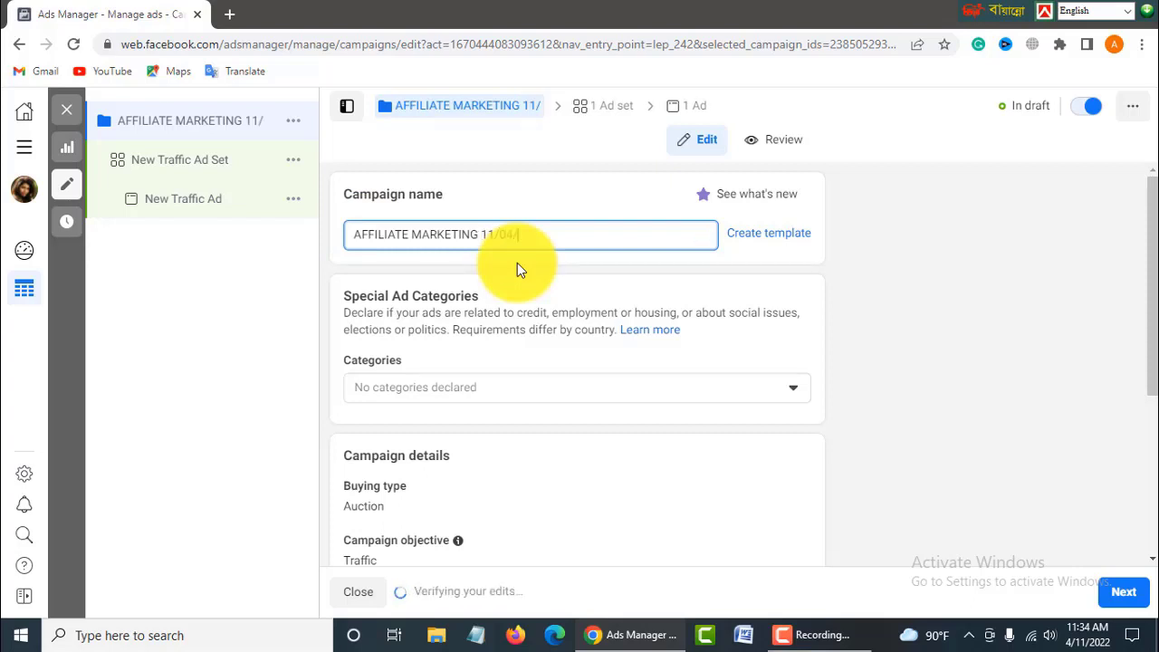
pyautogui.write('2022')
# Copy the campaign name AFFILIATE MARKETING 11/04/2022 and use it to replace the ad set's name.
pyautogui.moveTo(544, 234); pyautogui.dragTo(352, 227)
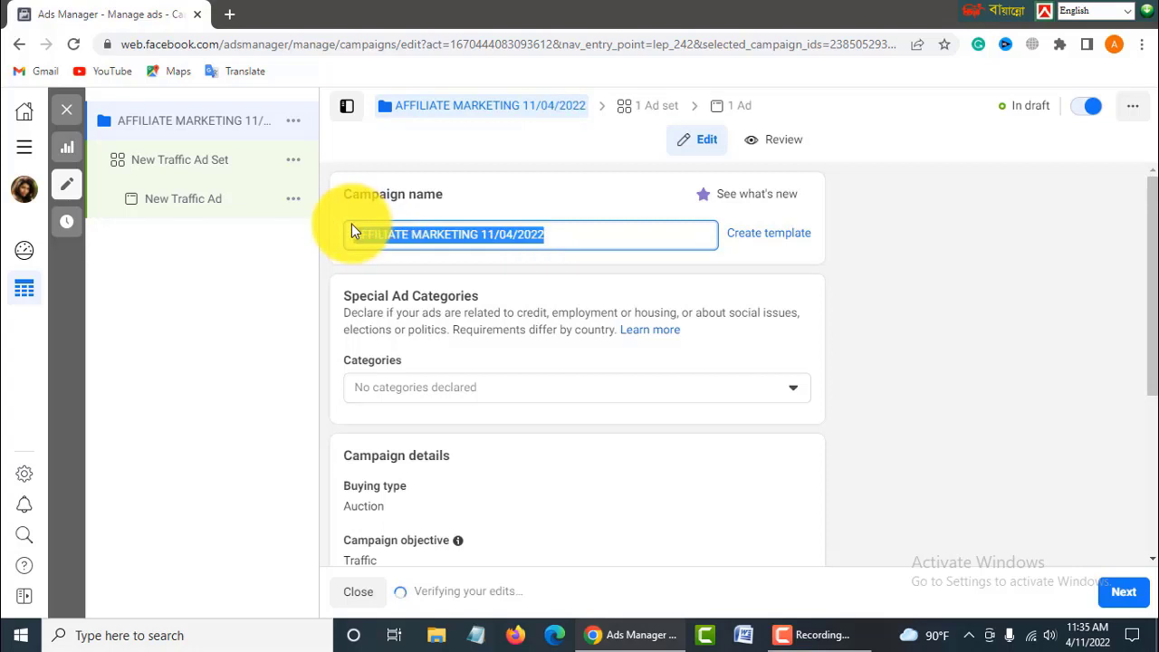
pyautogui.rightClick(396, 237)
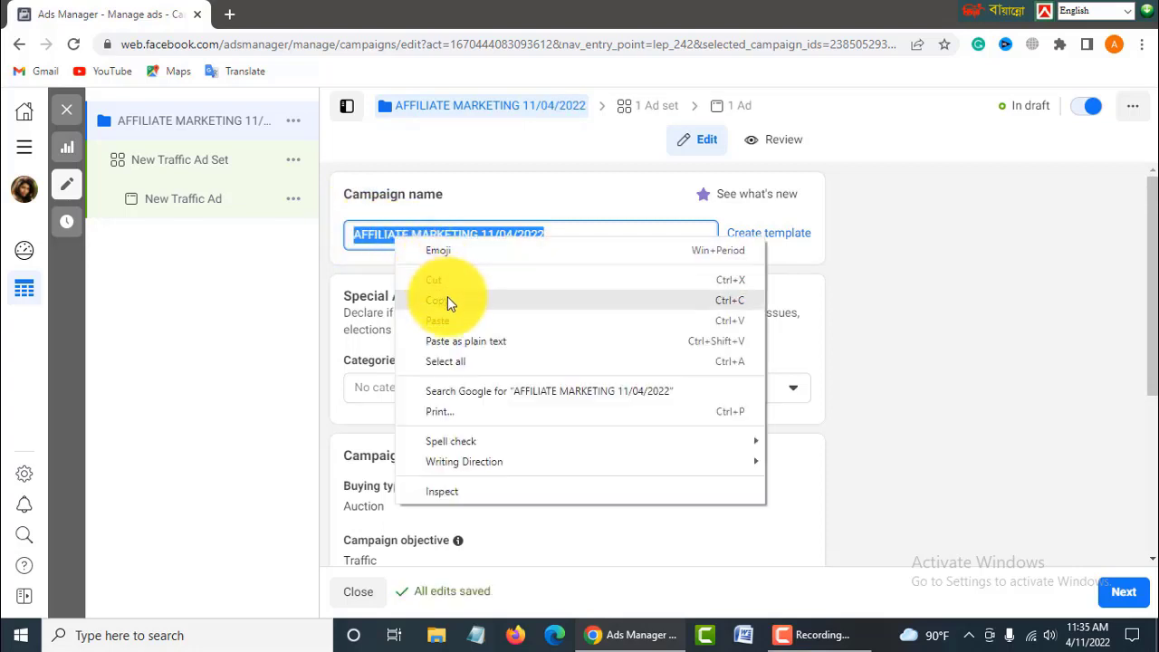
pyautogui.click(447, 295)
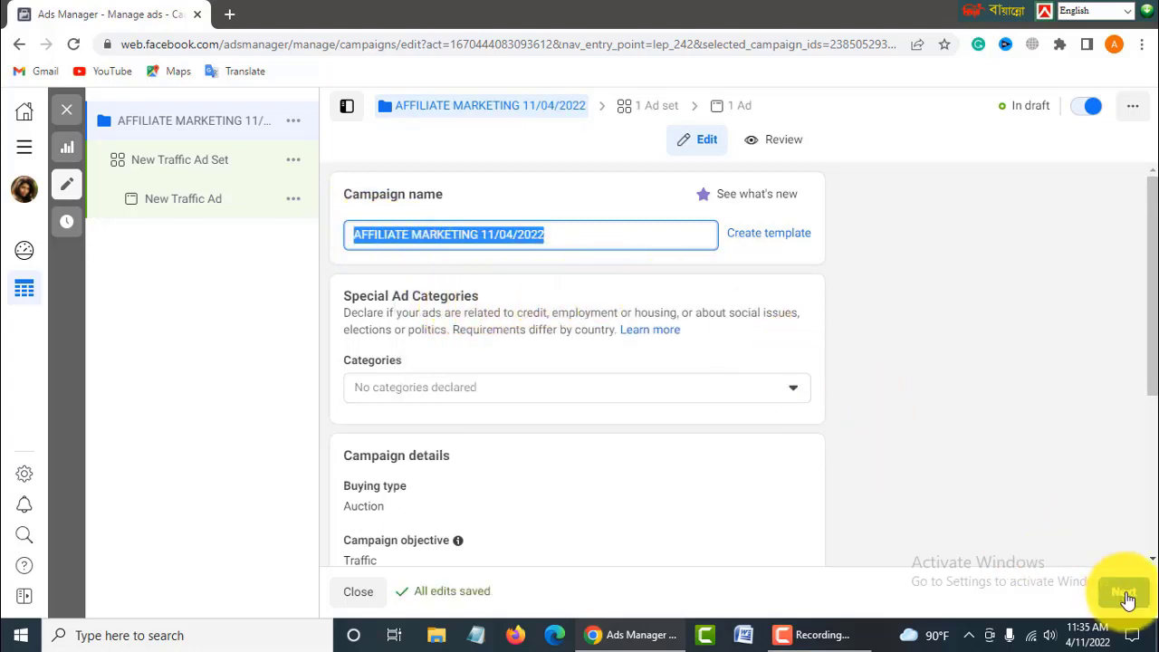
pyautogui.click(1124, 593)
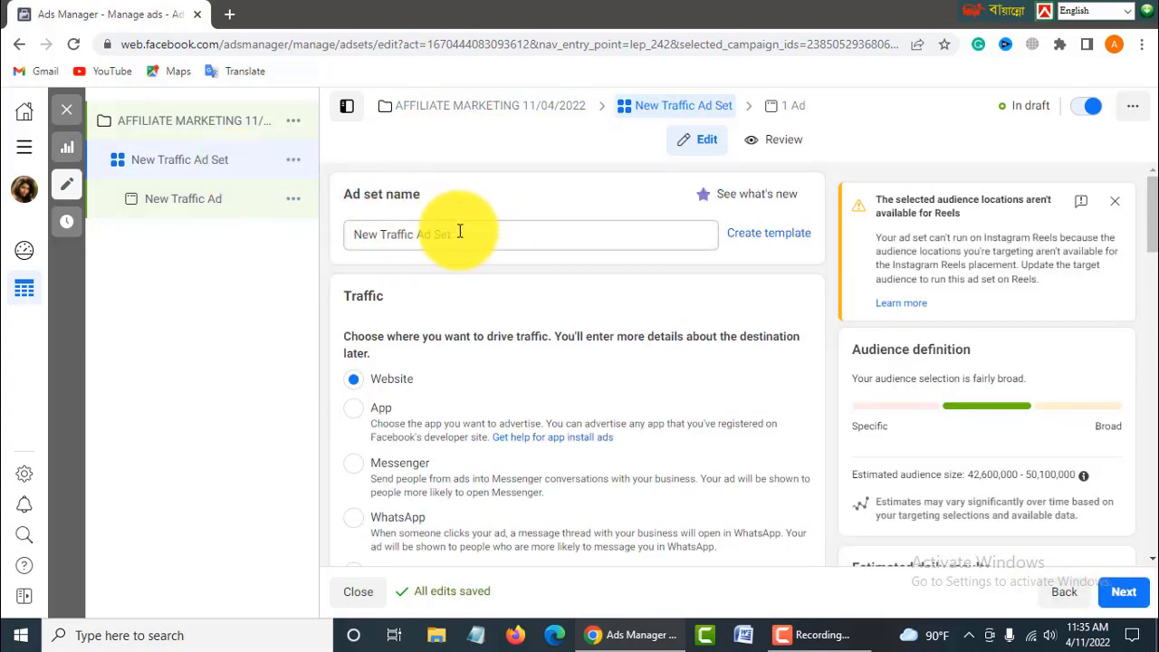
pyautogui.moveTo(459, 231); pyautogui.dragTo(362, 231)
pyautogui.rightClick(384, 237)
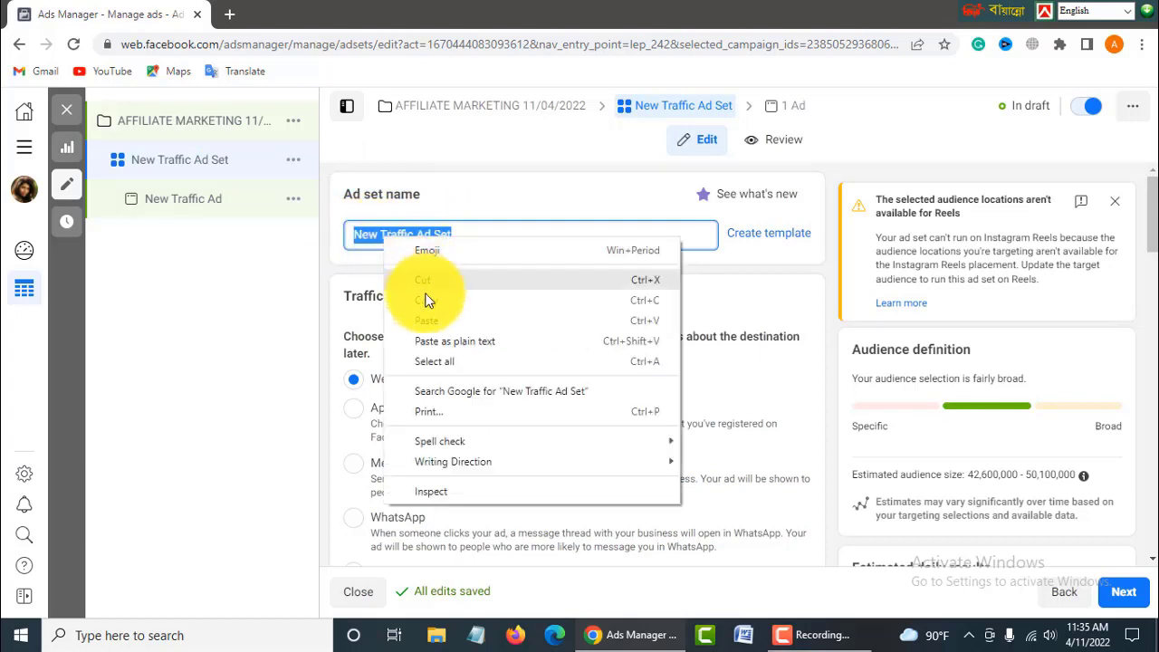
pyautogui.click(425, 324)
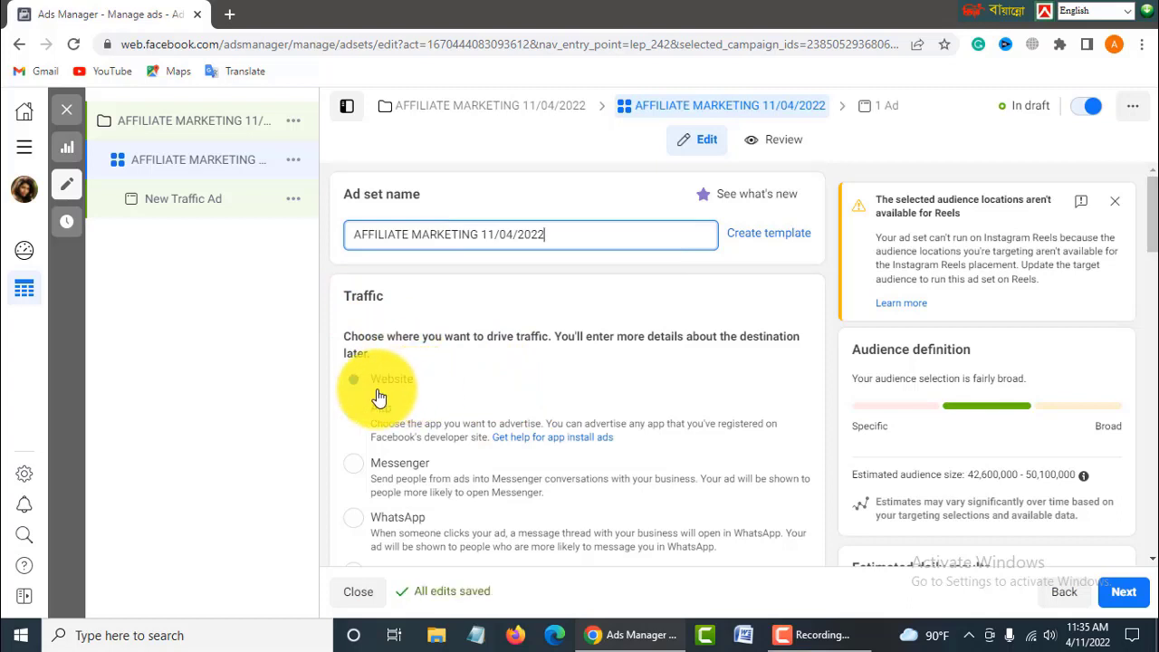
# Choose Daily Budget as the ad set's budget type.
pyautogui.scroll(-5, 461, 426)
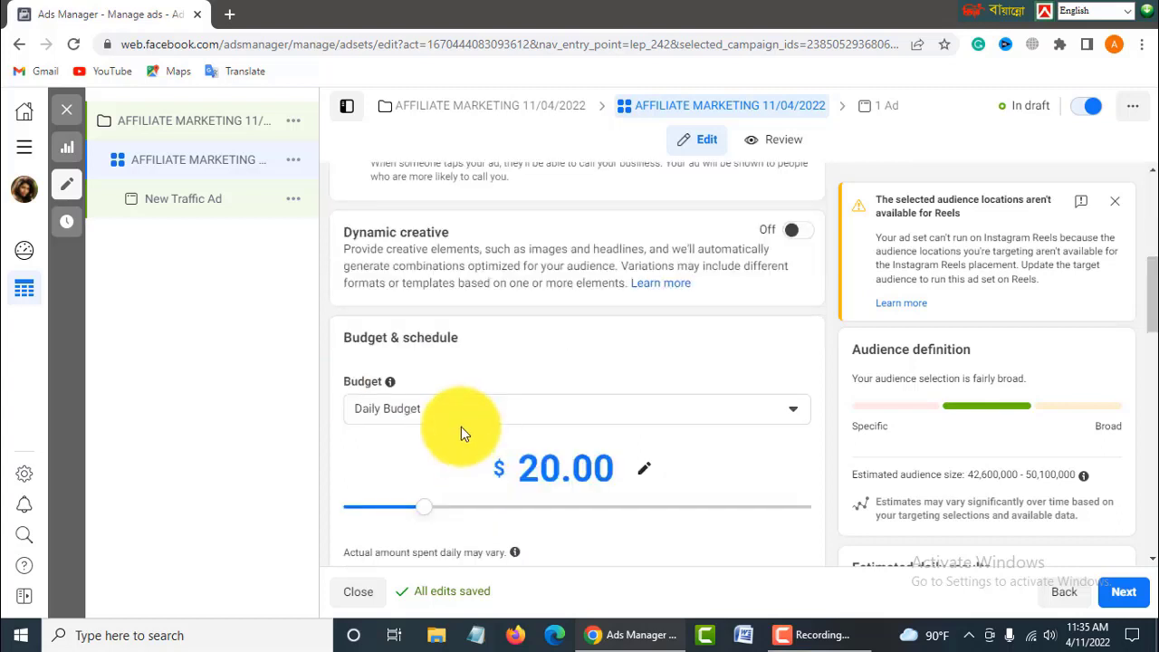
pyautogui.scroll(-1, 461, 426)
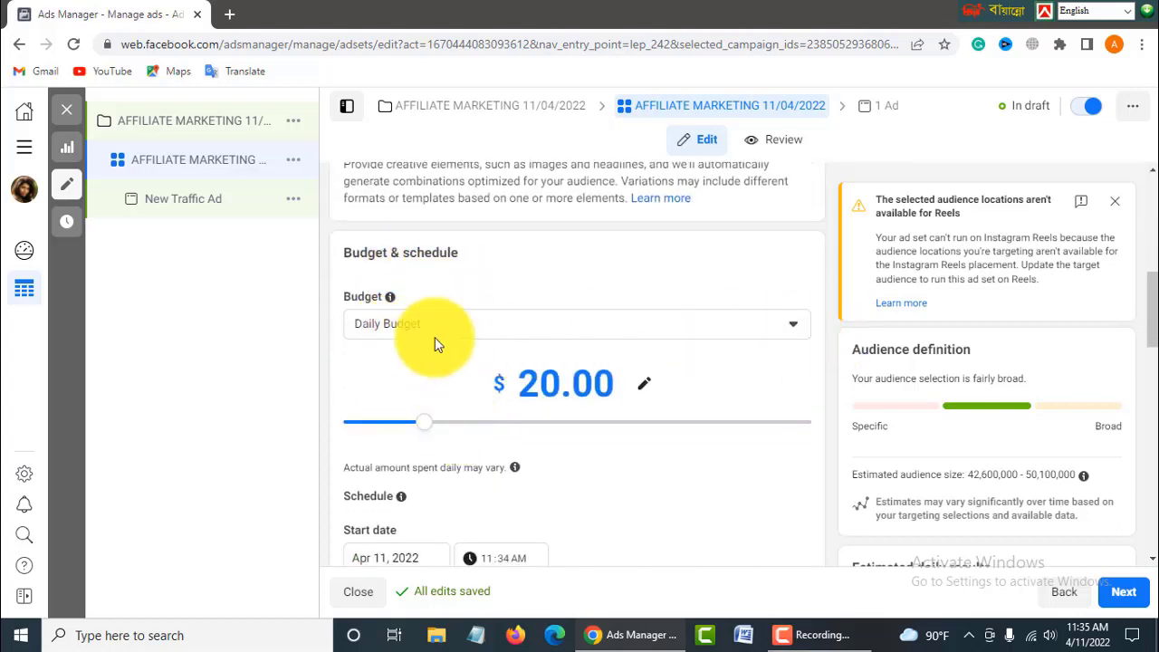
pyautogui.click(794, 328)
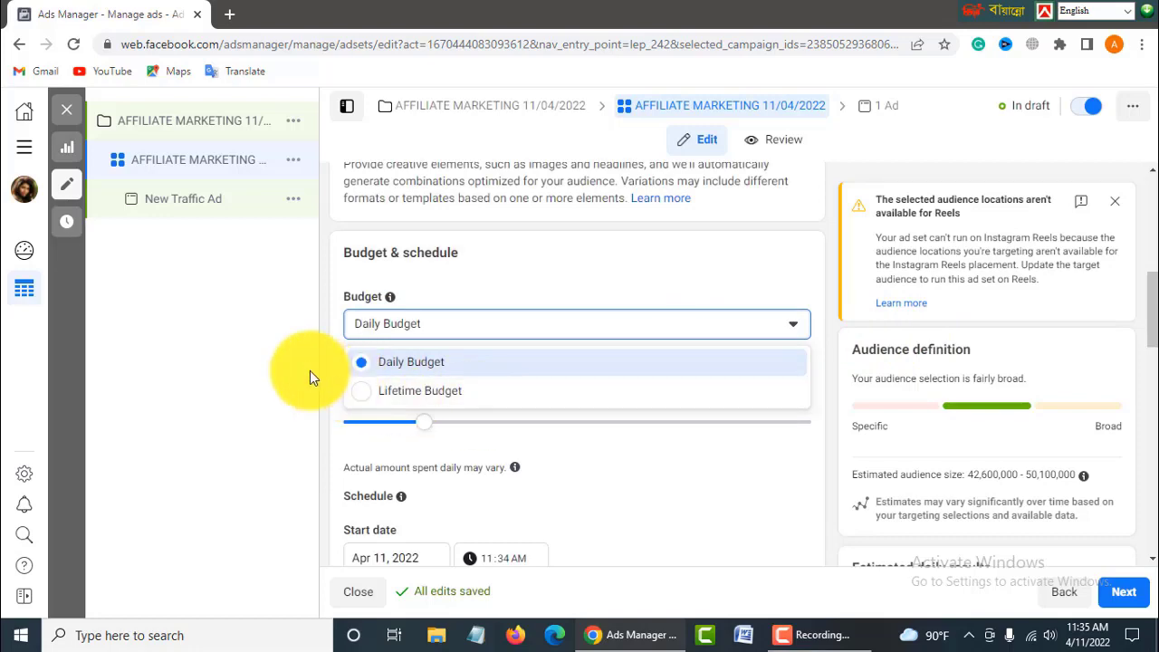
pyautogui.click(402, 370)
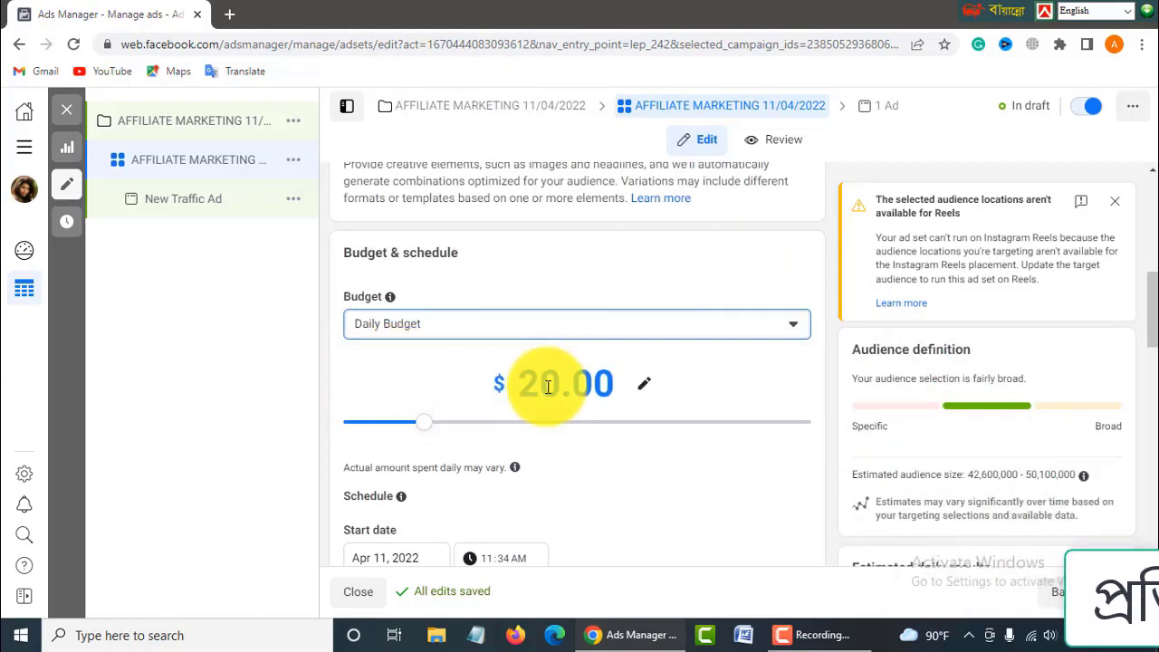
# Check the estimated daily reach and link clicks, and set the ad set's daily budget to $2.00.
pyautogui.scroll(-7, 706, 491)
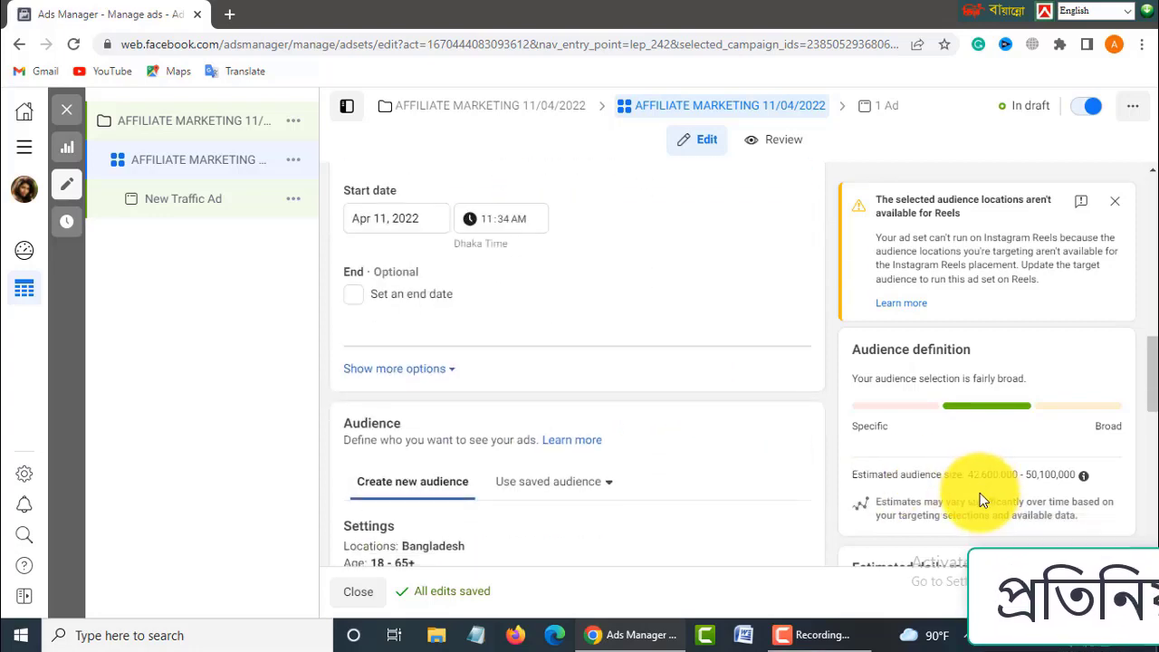
pyautogui.scroll(-5, 1049, 498)
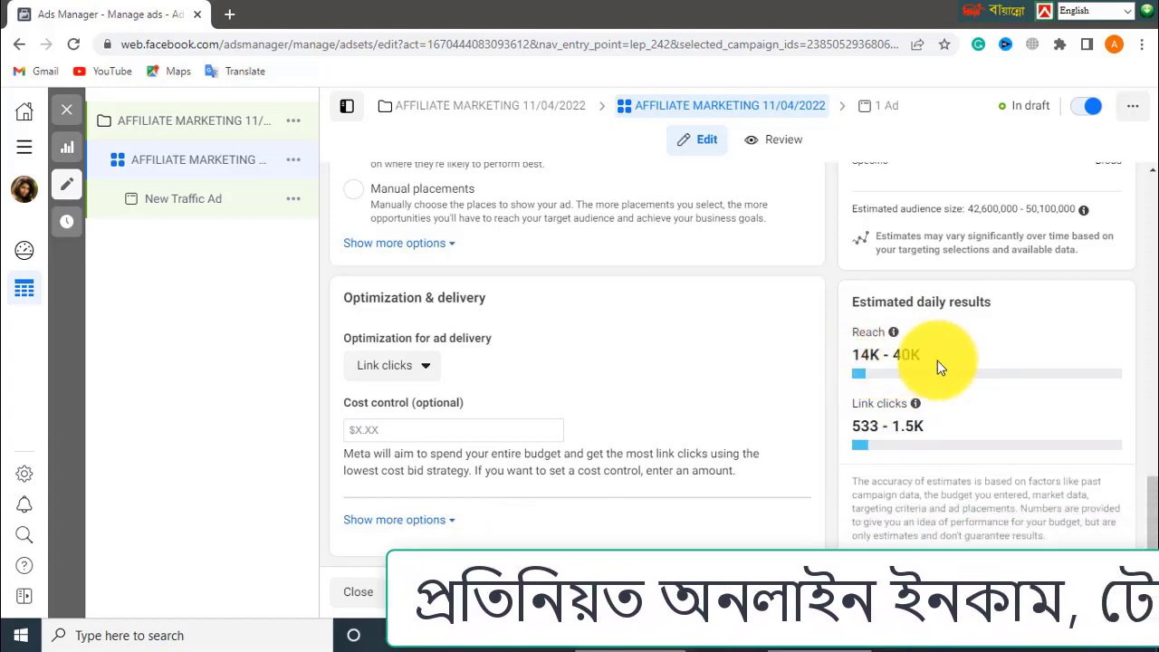
pyautogui.moveTo(933, 360); pyautogui.dragTo(854, 354)
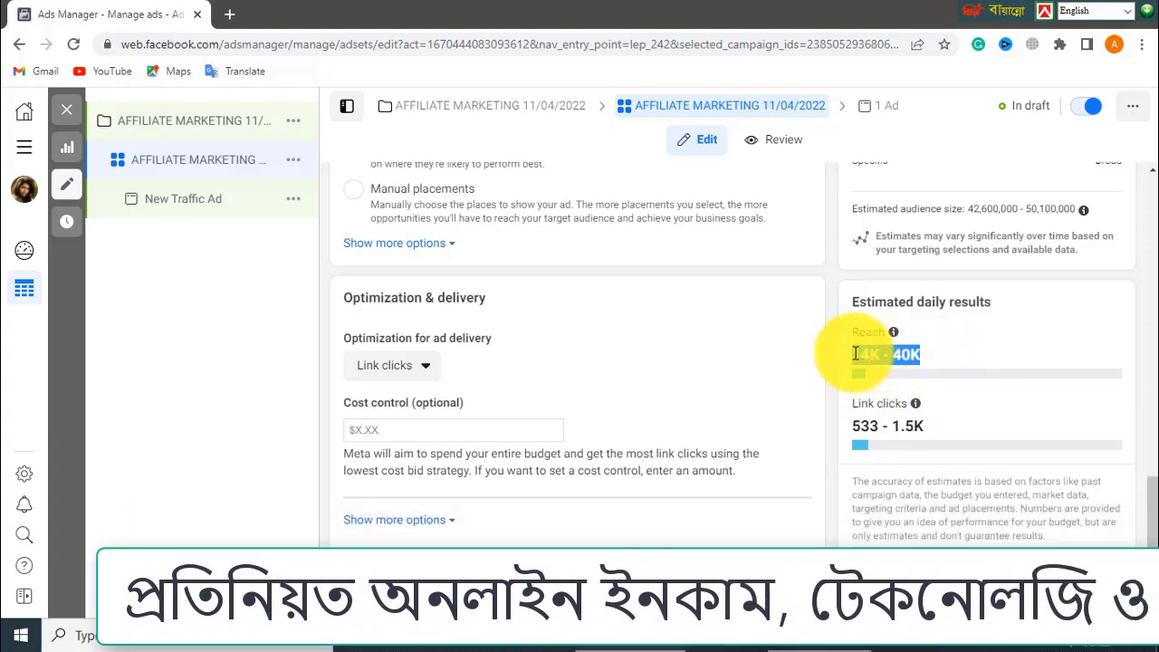
pyautogui.moveTo(848, 401); pyautogui.dragTo(855, 430)
pyautogui.scroll(10, 556, 441)
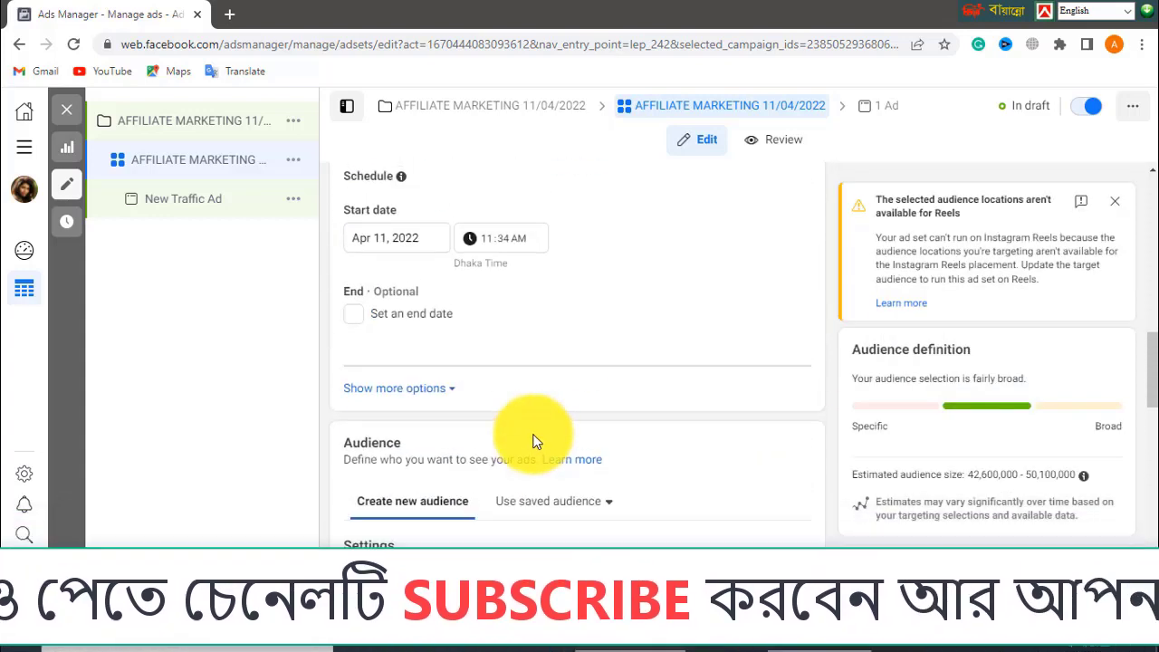
pyautogui.scroll(3, 533, 441)
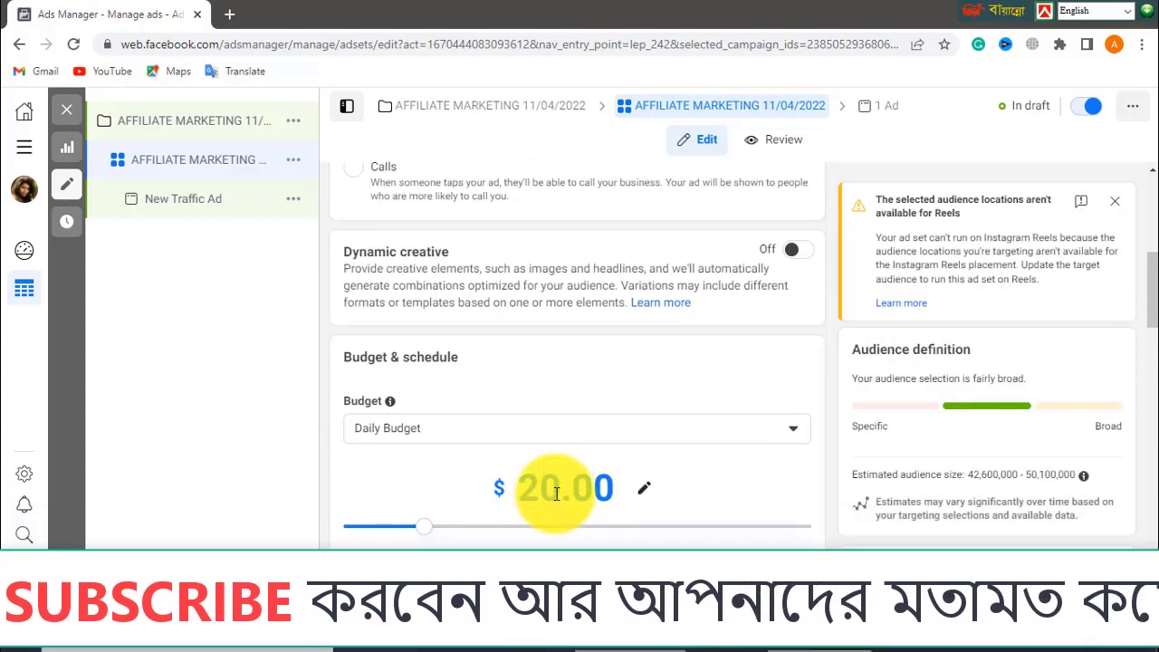
pyautogui.click(556, 489)
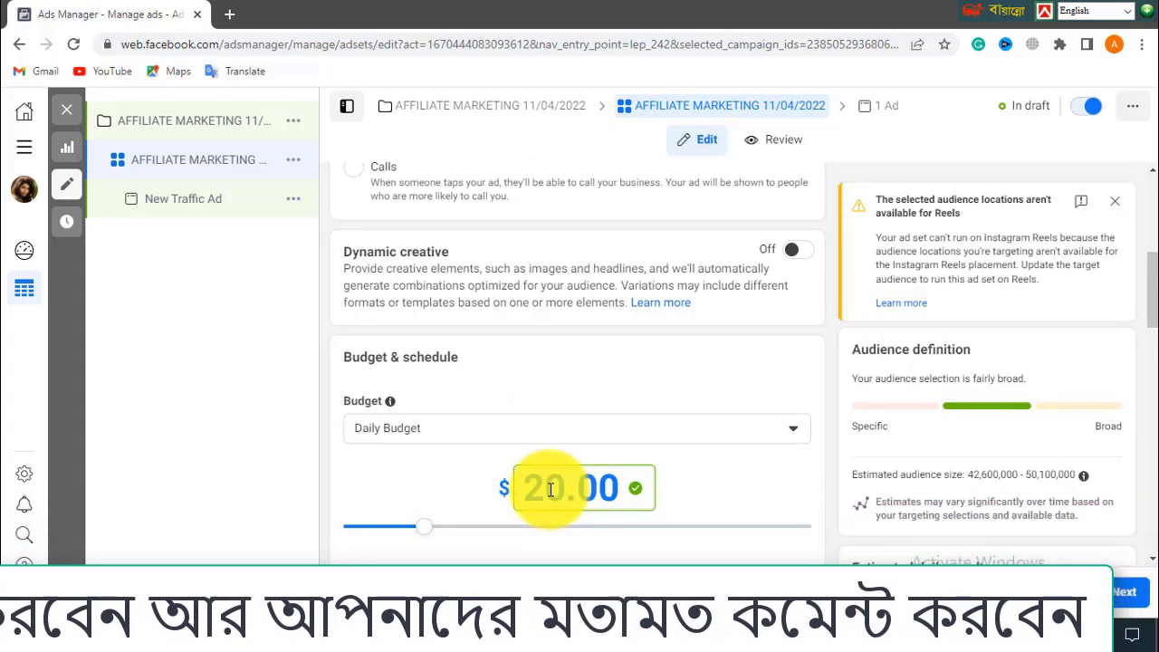
pyautogui.press('BackSpace')
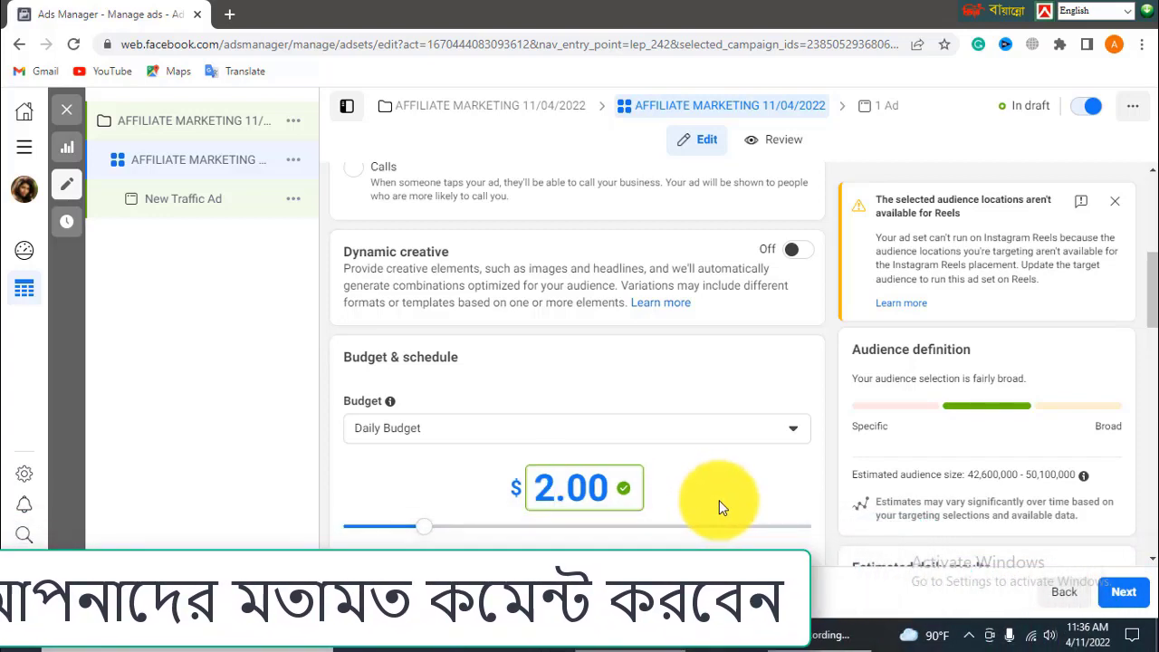
# Enable an end date in the ad set's schedule and set it to Apr 30, 2022.
pyautogui.click(724, 504)
pyautogui.scroll(-5, 735, 507)
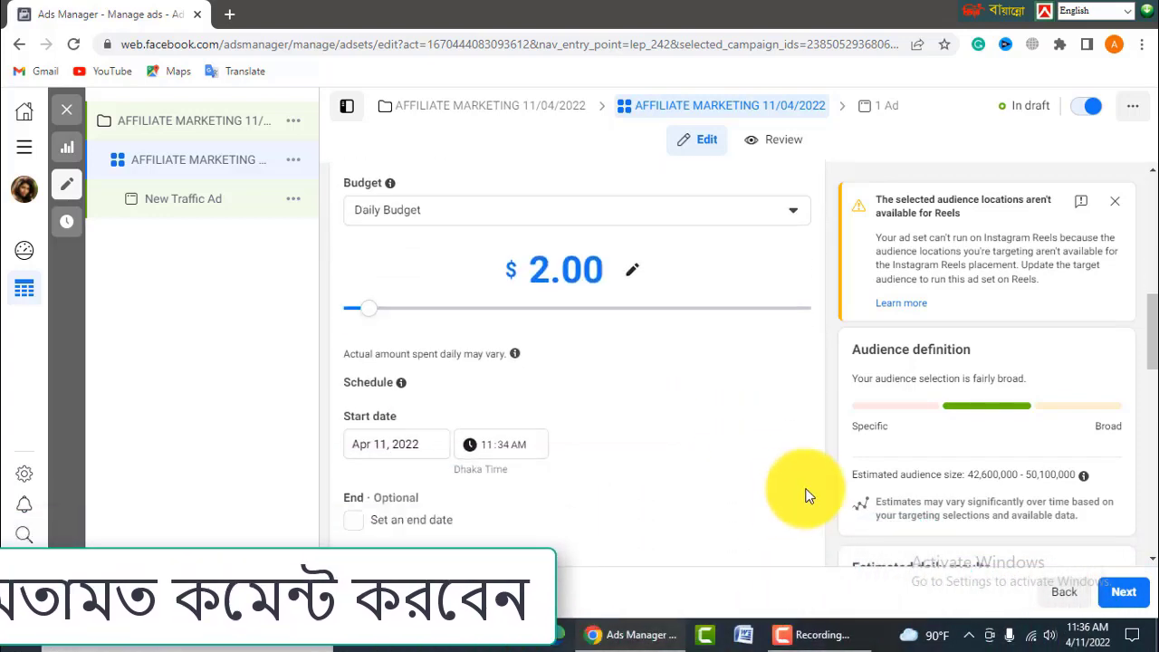
pyautogui.scroll(-8, 927, 513)
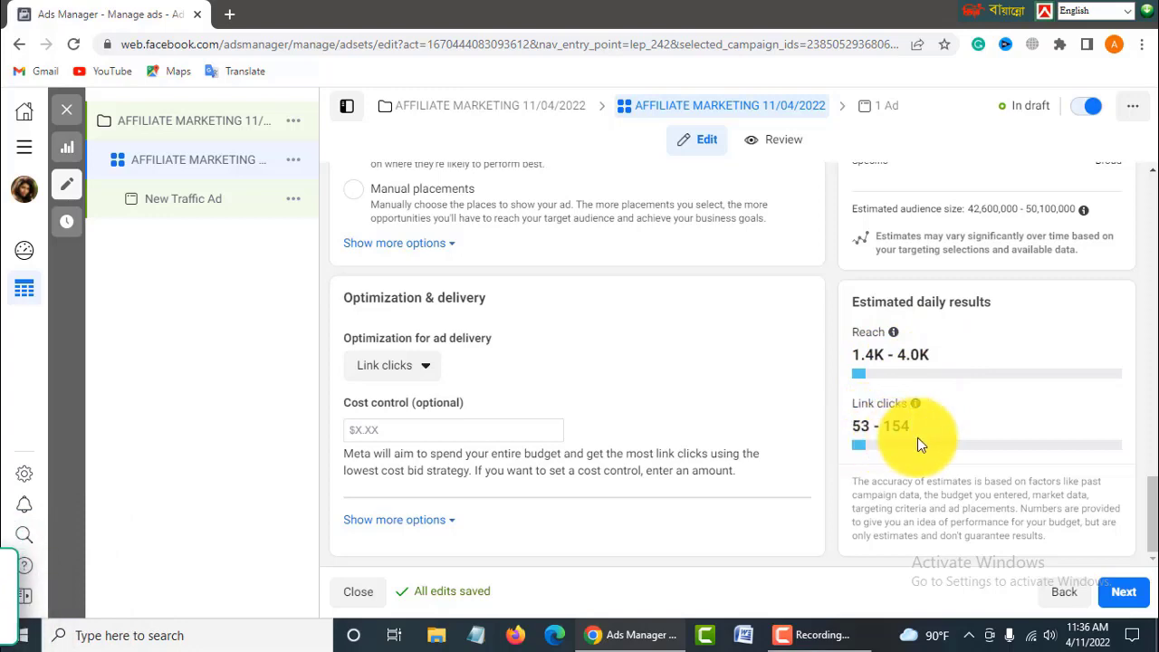
pyautogui.scroll(6, 739, 462)
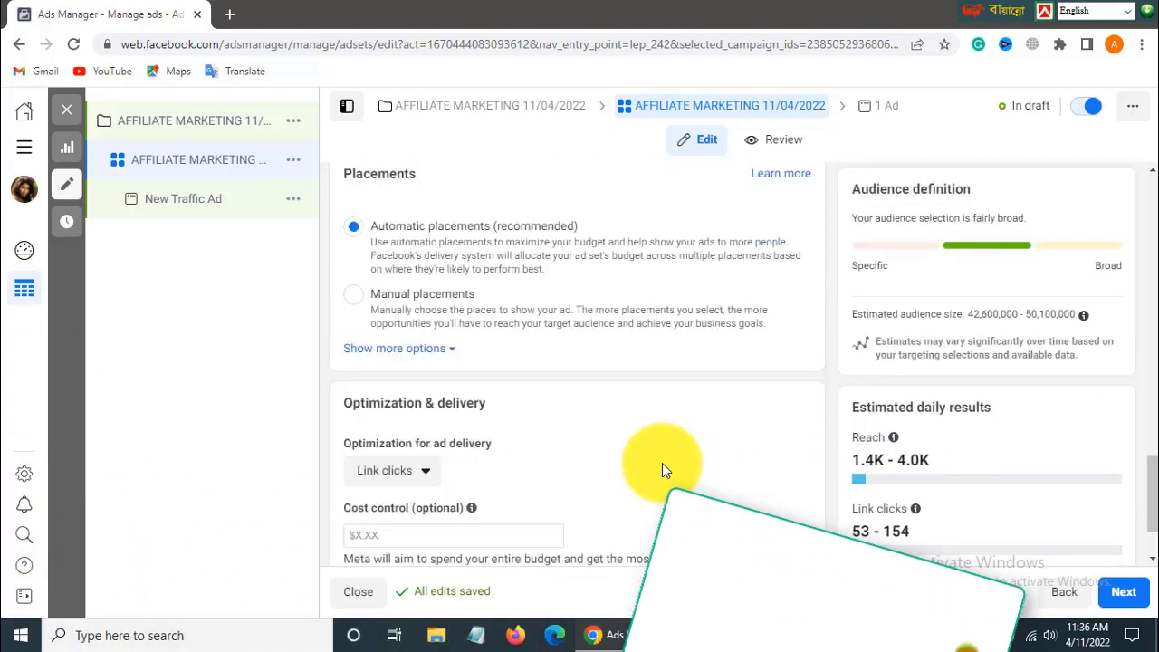
pyautogui.scroll(1, 390, 443)
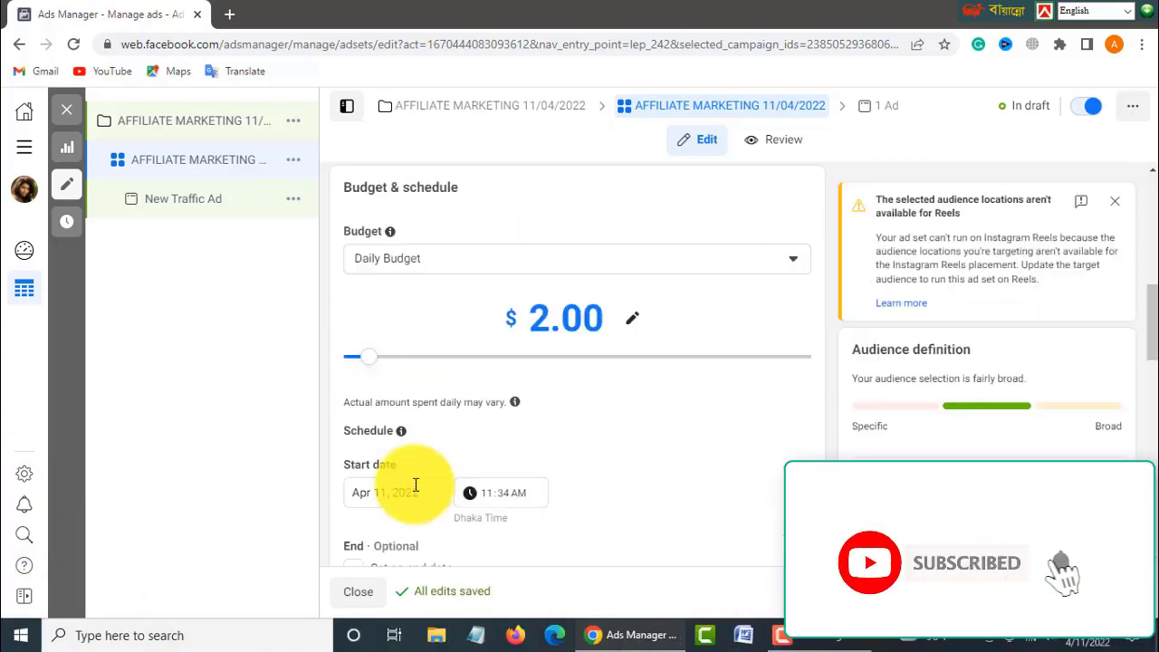
pyautogui.scroll(-1, 442, 508)
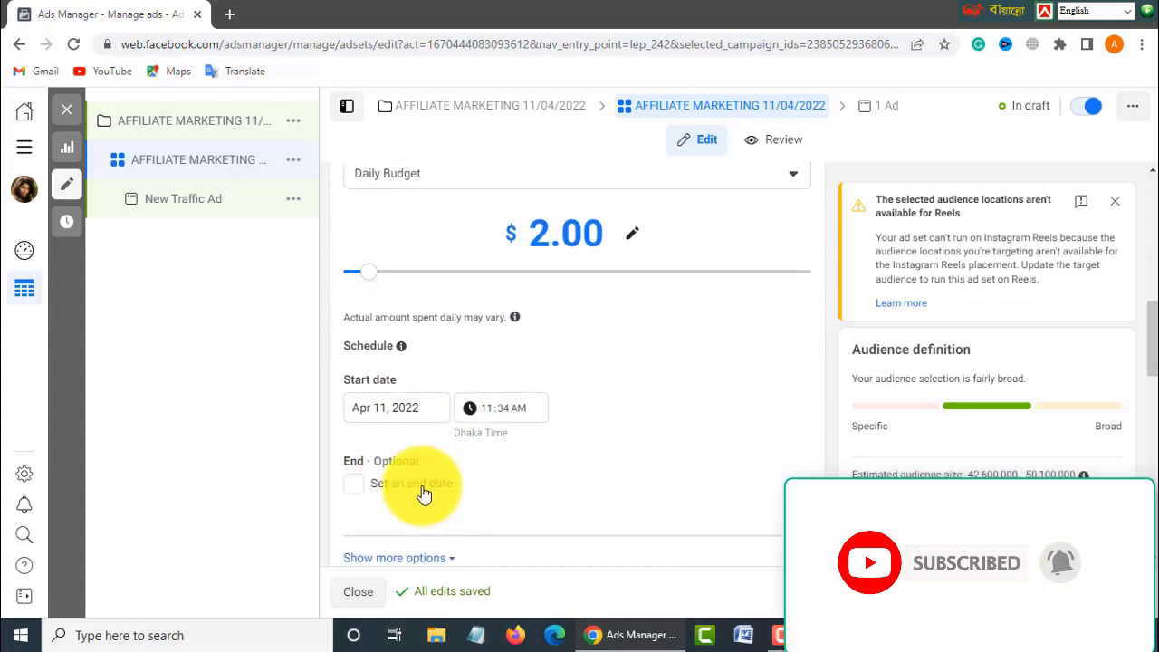
pyautogui.click(424, 494)
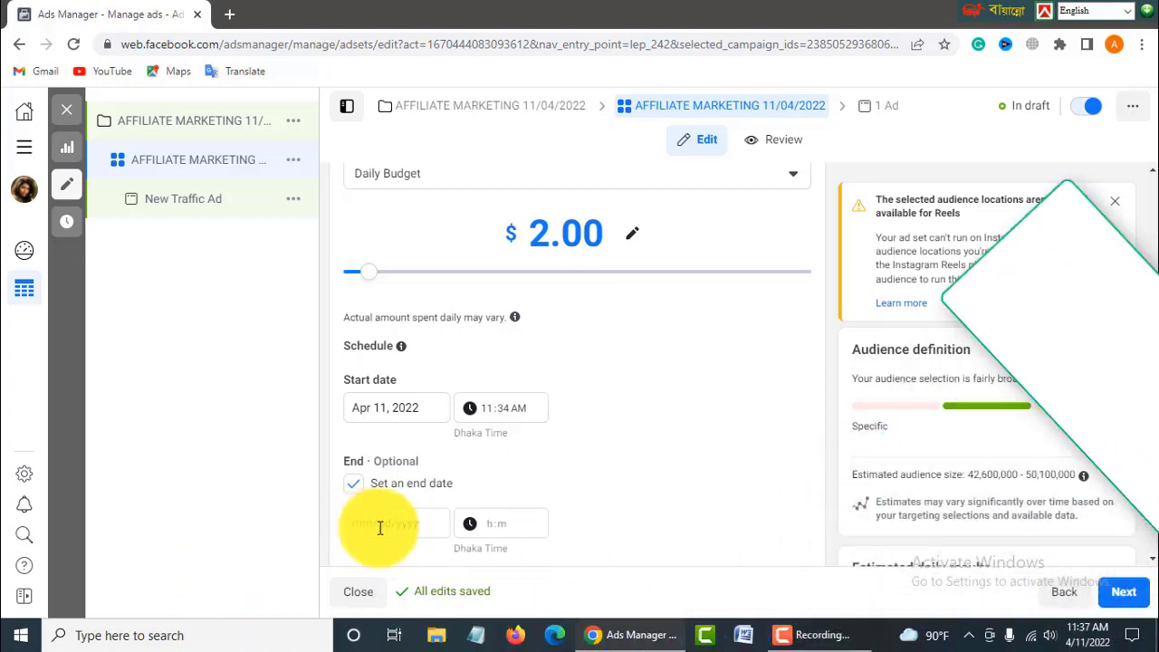
pyautogui.scroll(-1, 460, 510)
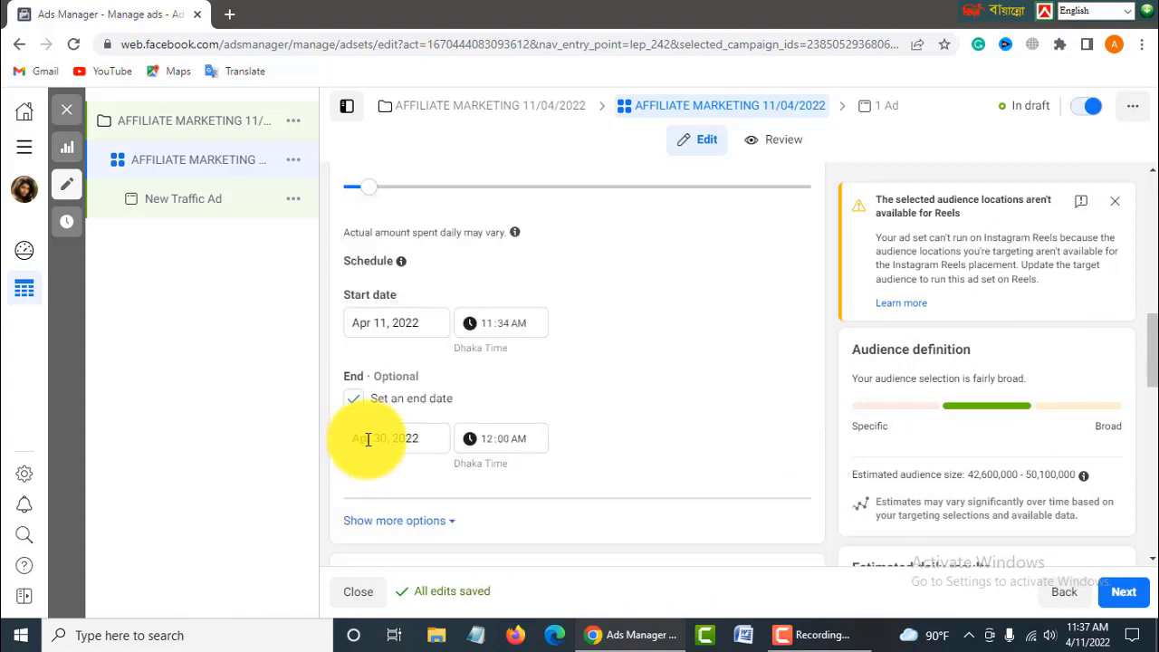
pyautogui.click(389, 440)
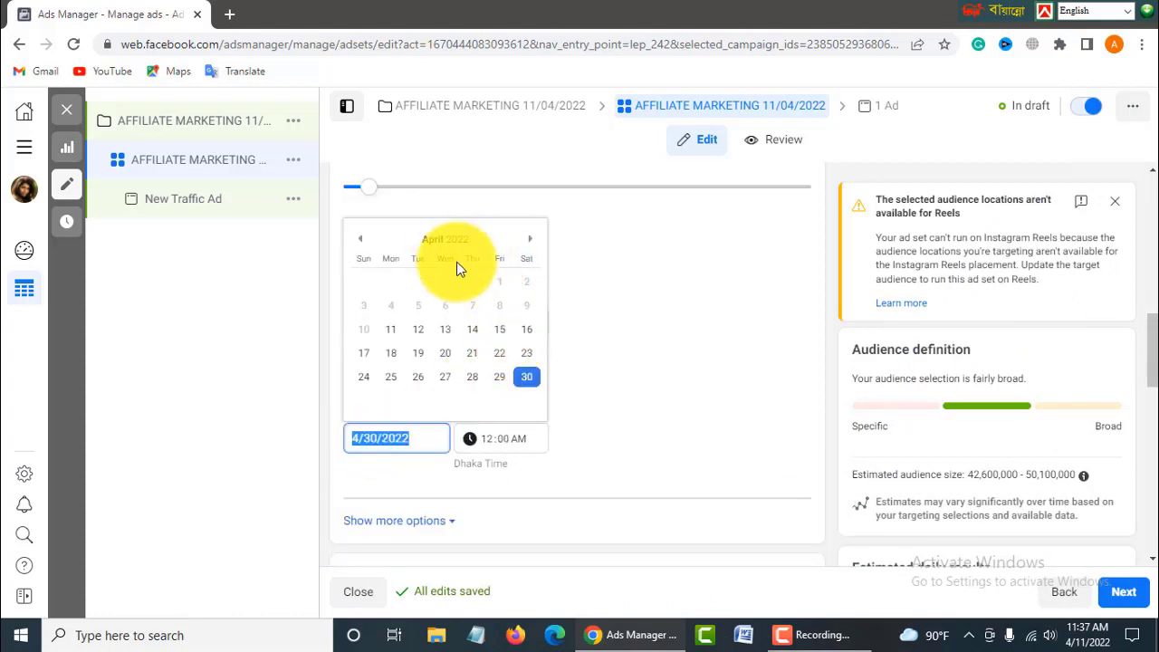
pyautogui.click(531, 385)
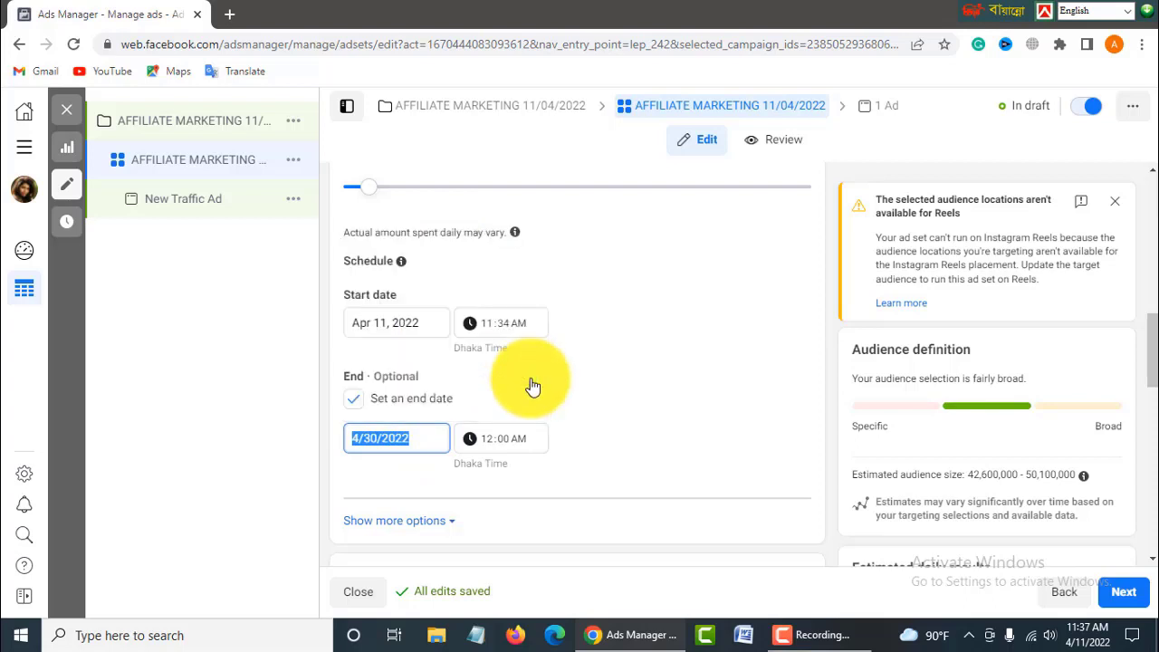
pyautogui.click(398, 442)
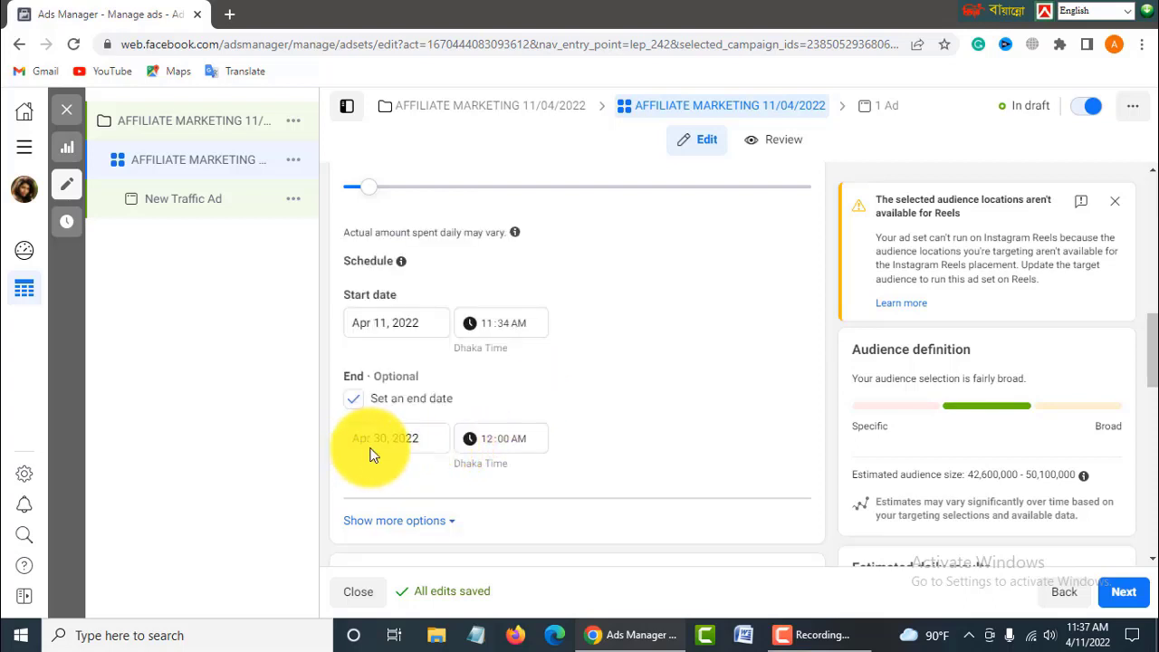
pyautogui.click(496, 447)
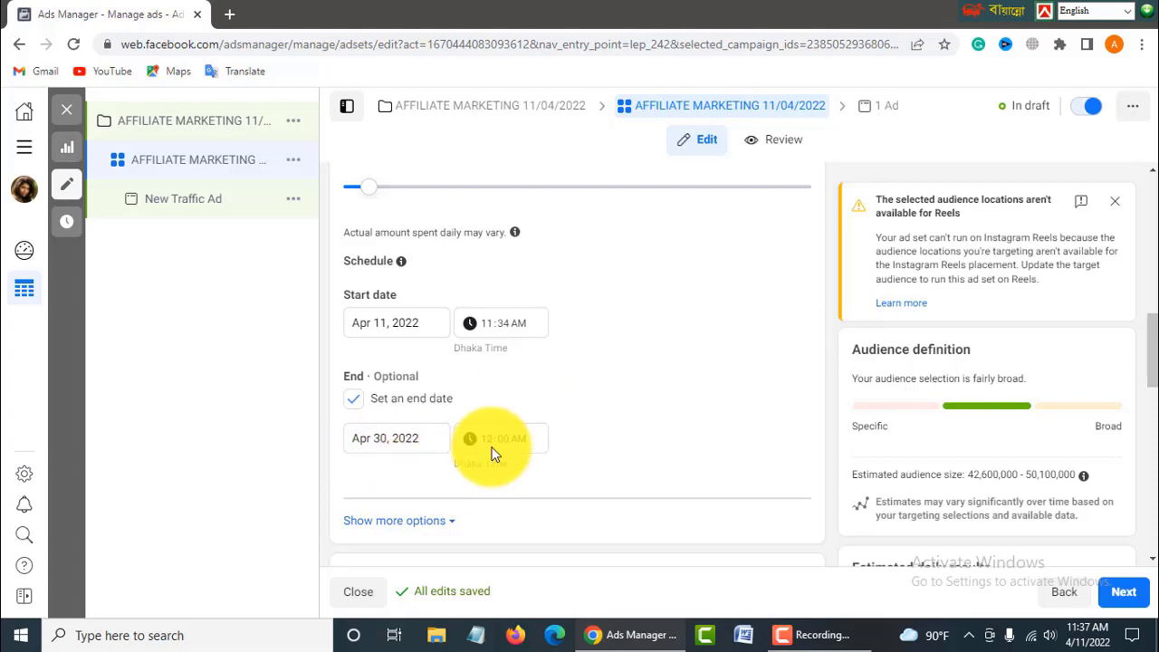
# Open the audience settings for editing and add United States to the included locations.
pyautogui.scroll(-3, 538, 442)
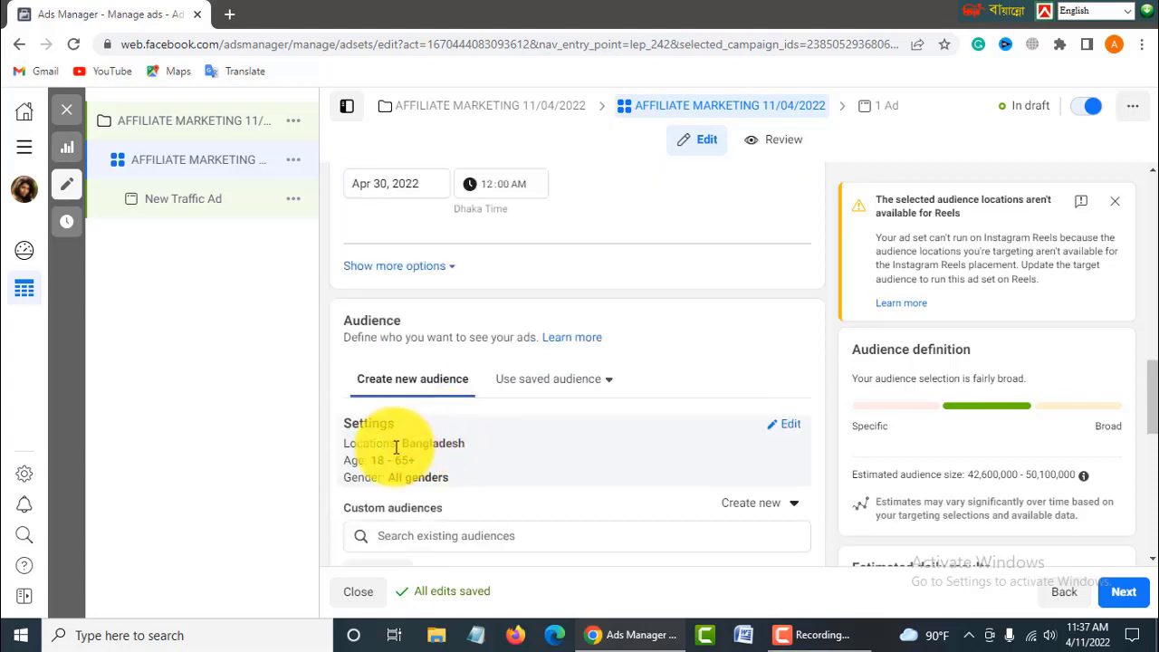
pyautogui.click(786, 426)
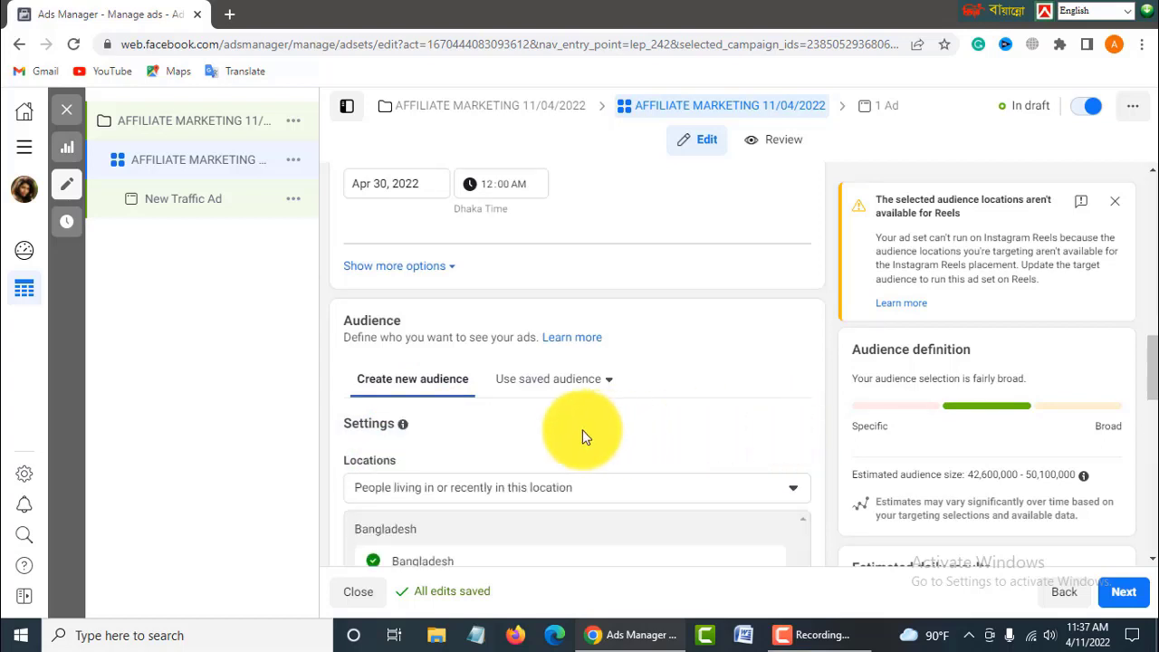
pyautogui.scroll(-3, 580, 433)
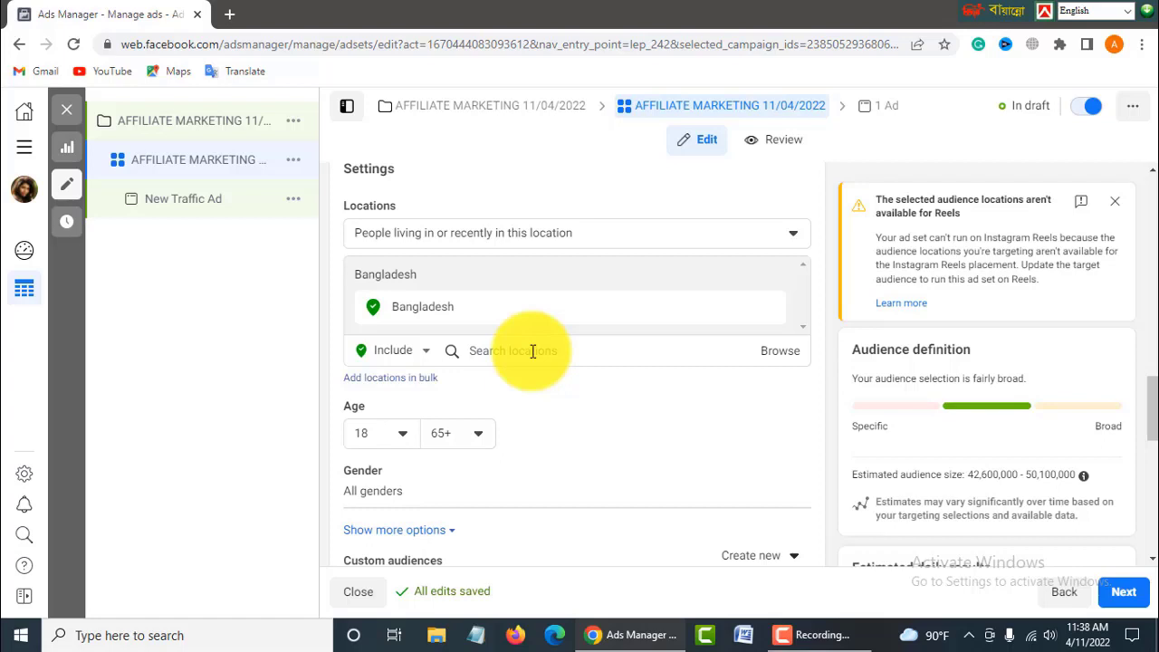
pyautogui.click(532, 352)
pyautogui.write('USA')
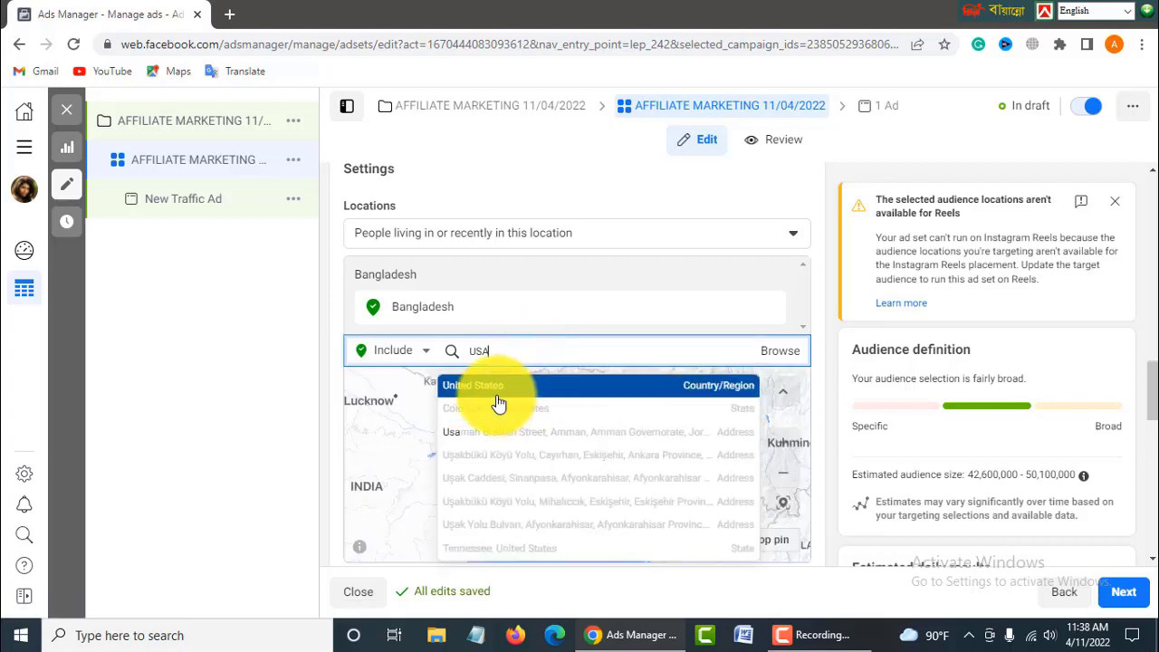
pyautogui.click(522, 393)
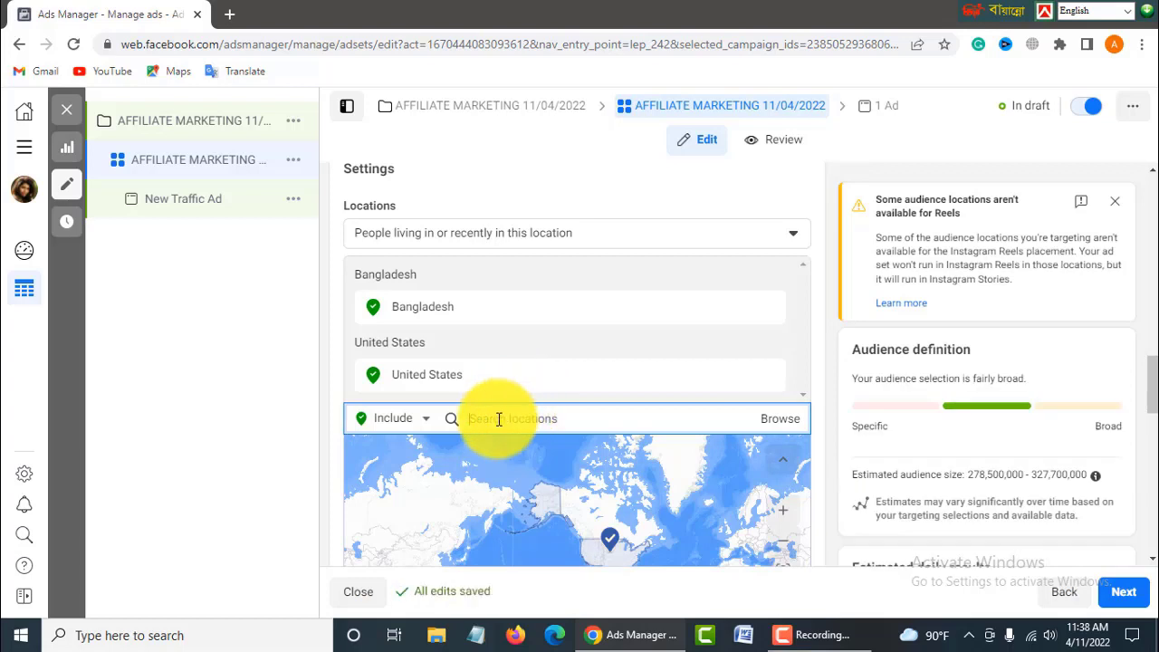
# Add Uk Tau in Hong Kong, United Kingdom and Canada to the audience's included locations.
pyautogui.write('UK')
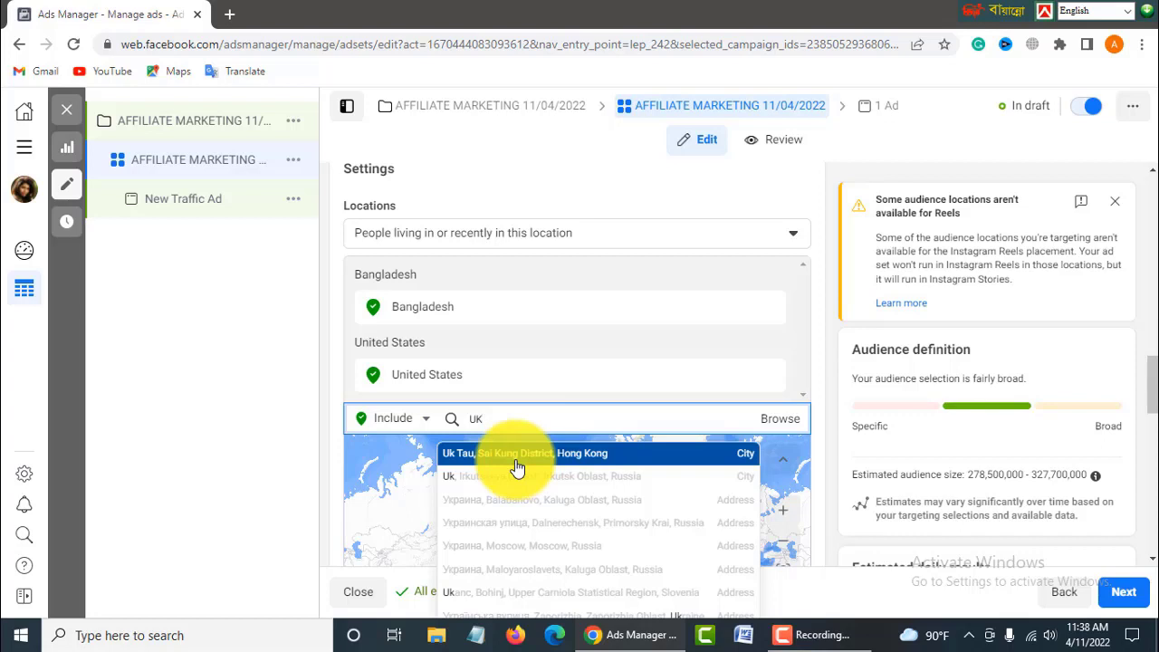
pyautogui.click(517, 454)
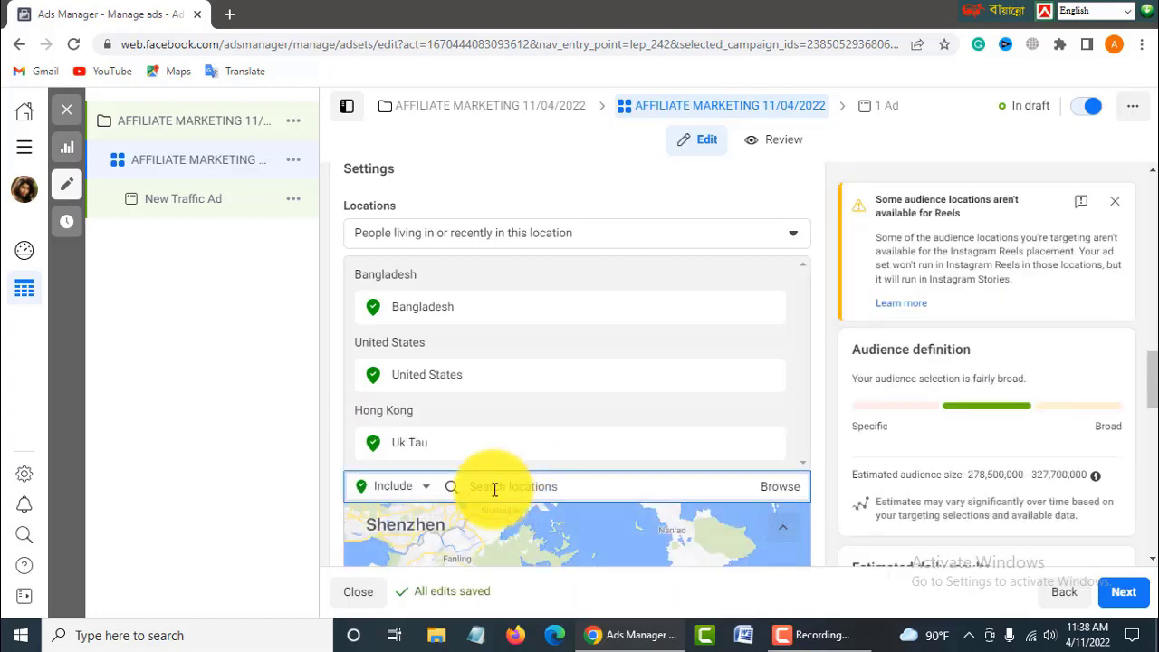
pyautogui.write('UNITED')
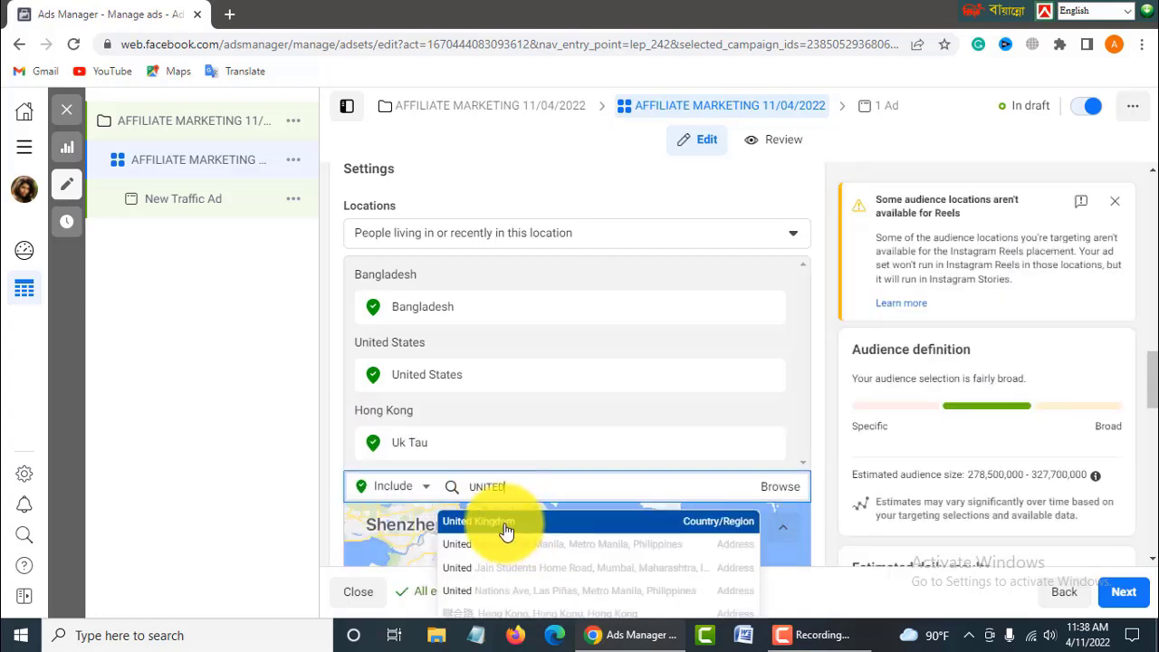
pyautogui.click(572, 531)
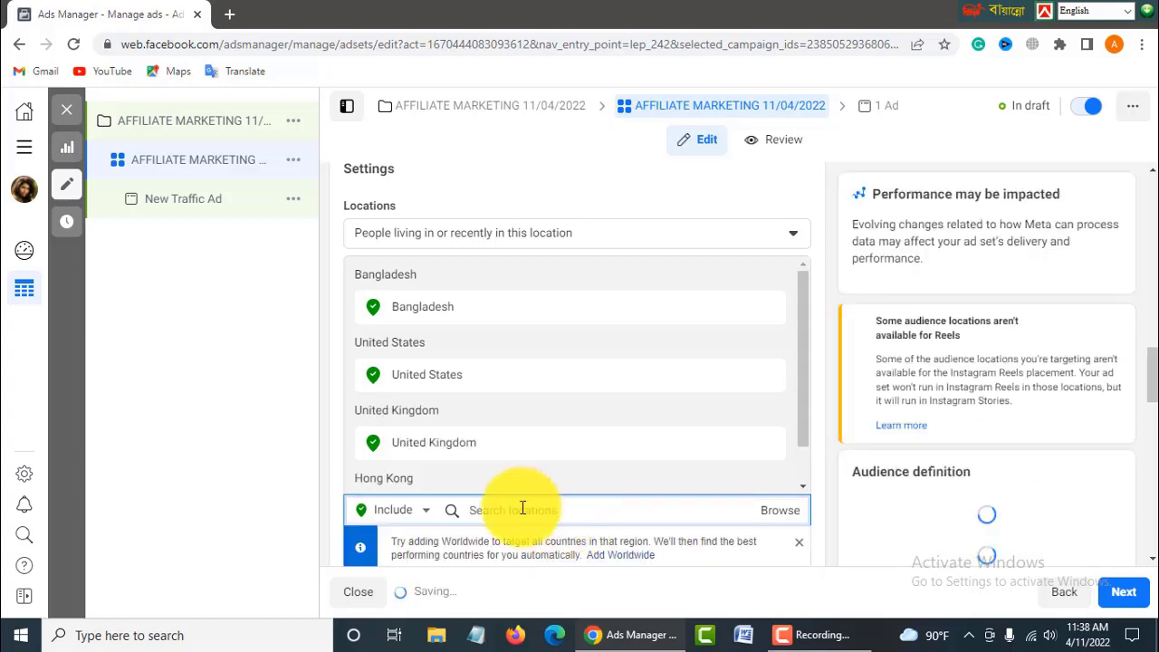
pyautogui.write('CANADA')
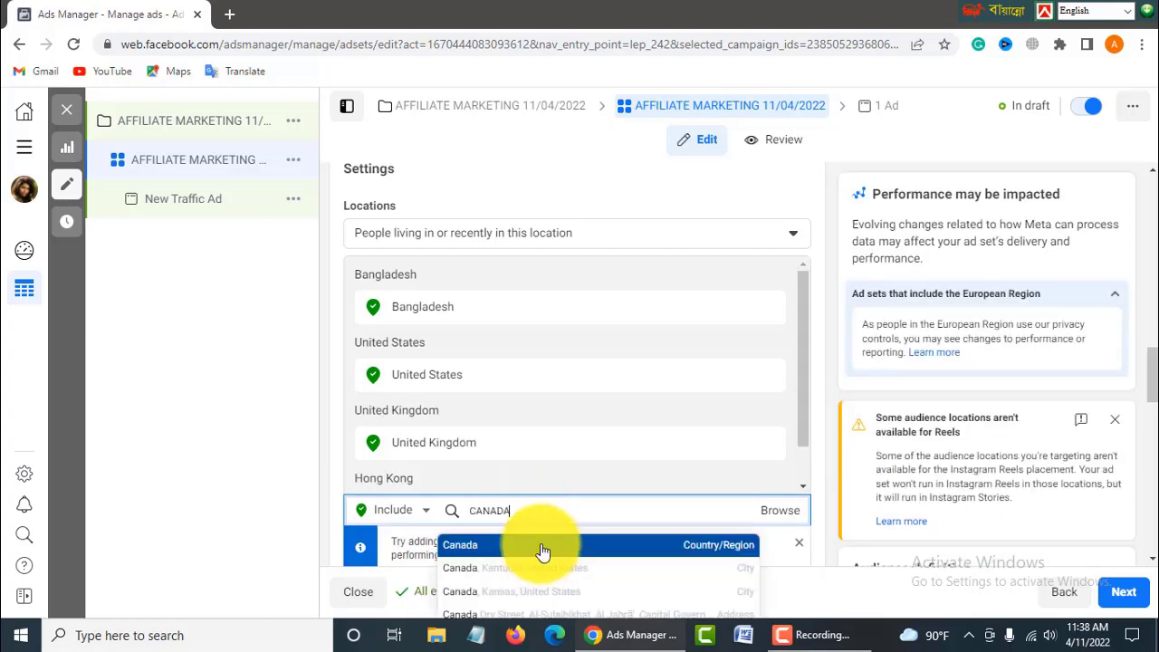
pyautogui.click(544, 545)
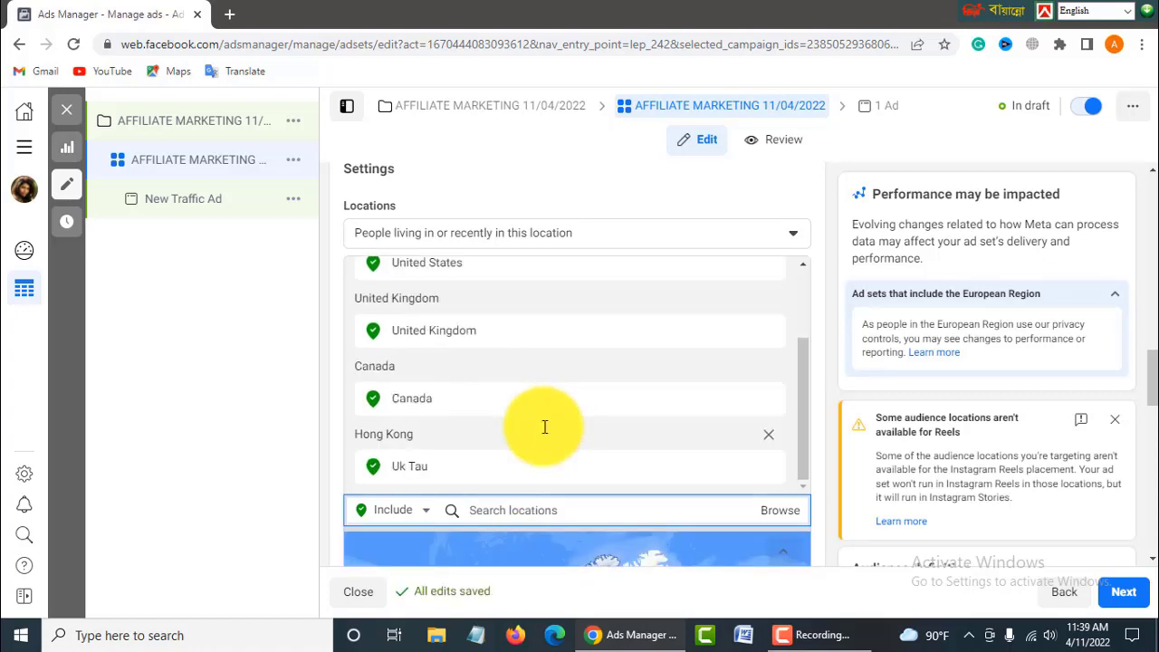
# Set the audience's maximum age to 58 and open the gender setting for editing.
pyautogui.scroll(-1, 579, 435)
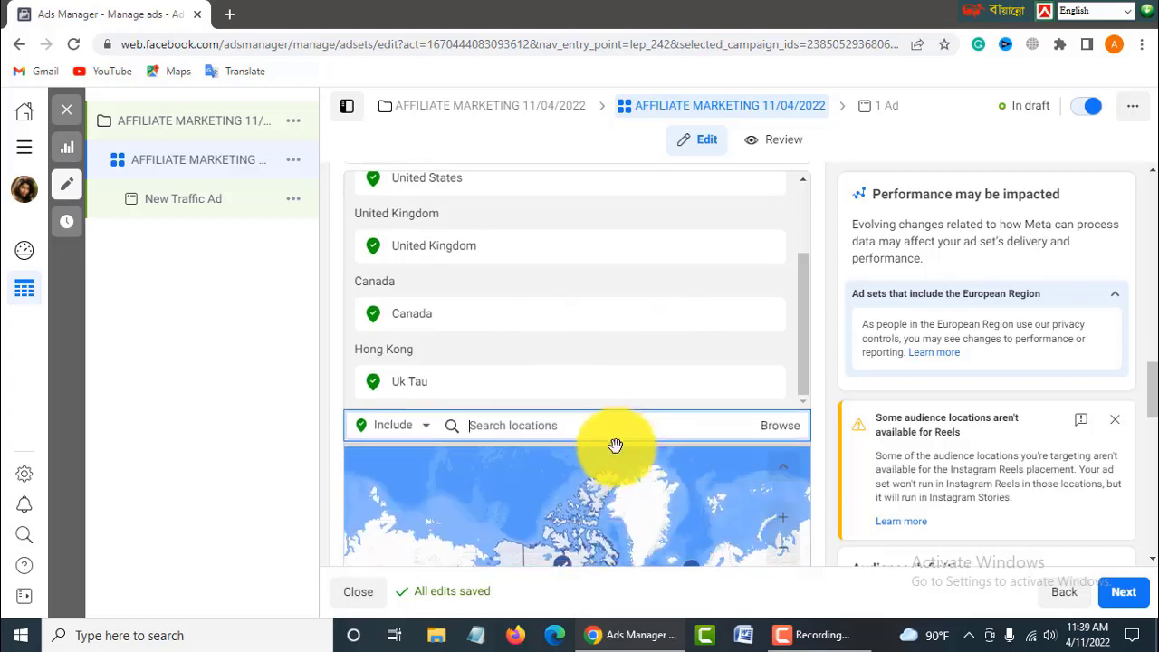
pyautogui.scroll(-5, 339, 485)
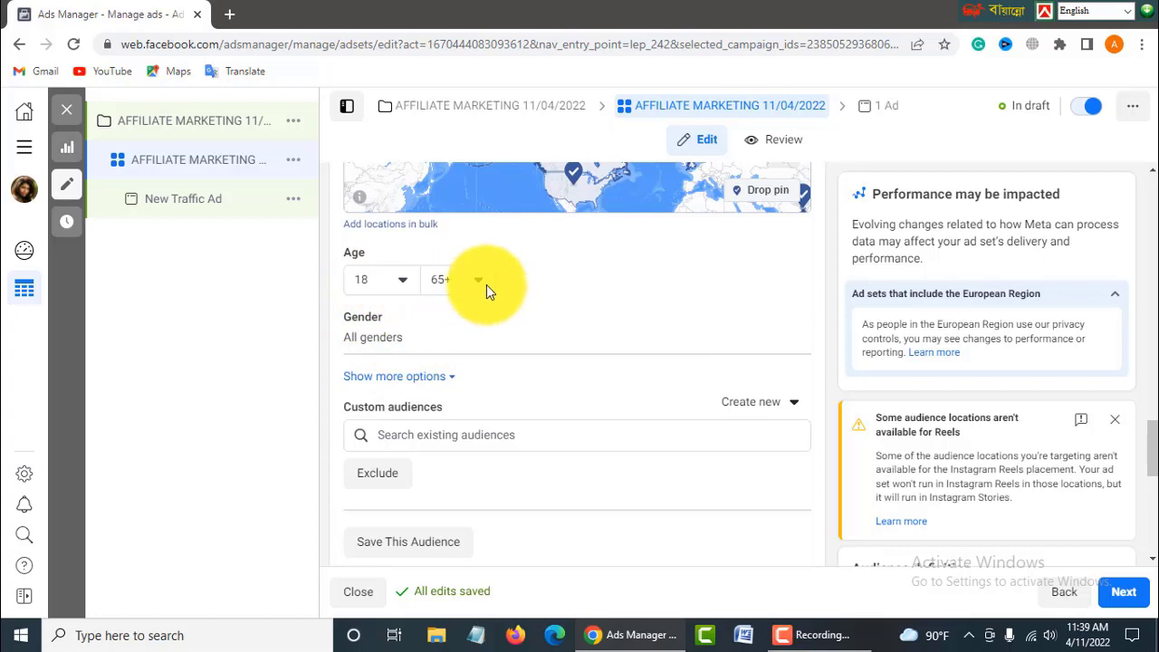
pyautogui.click(480, 281)
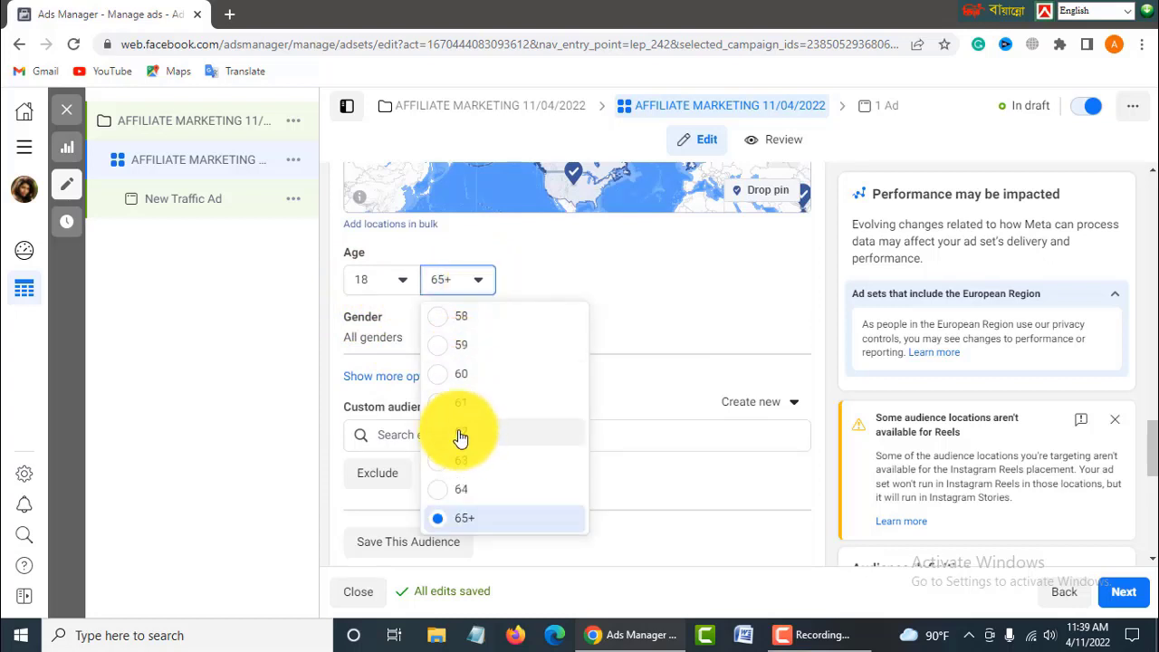
pyautogui.click(554, 323)
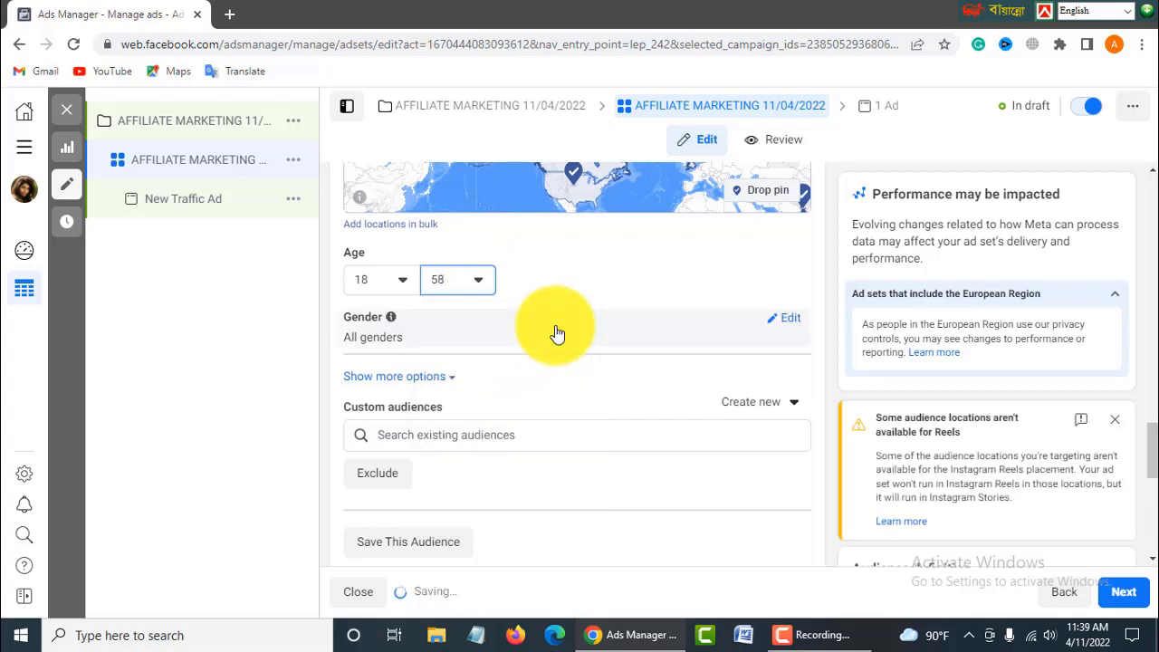
pyautogui.scroll(-2, 518, 374)
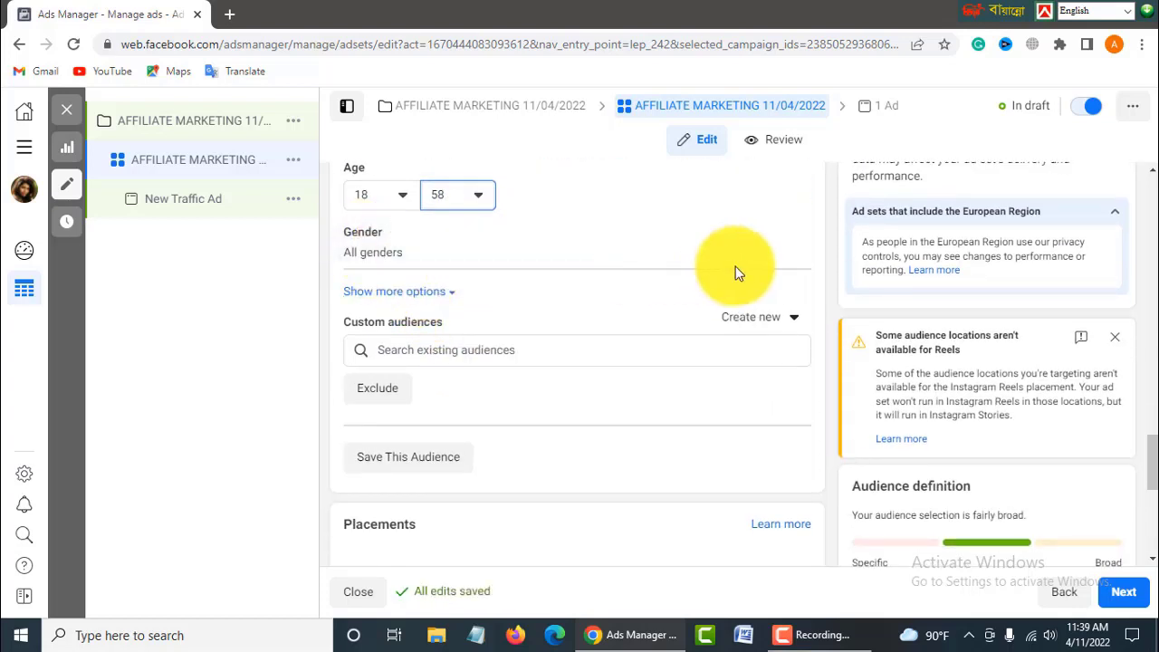
pyautogui.click(792, 240)
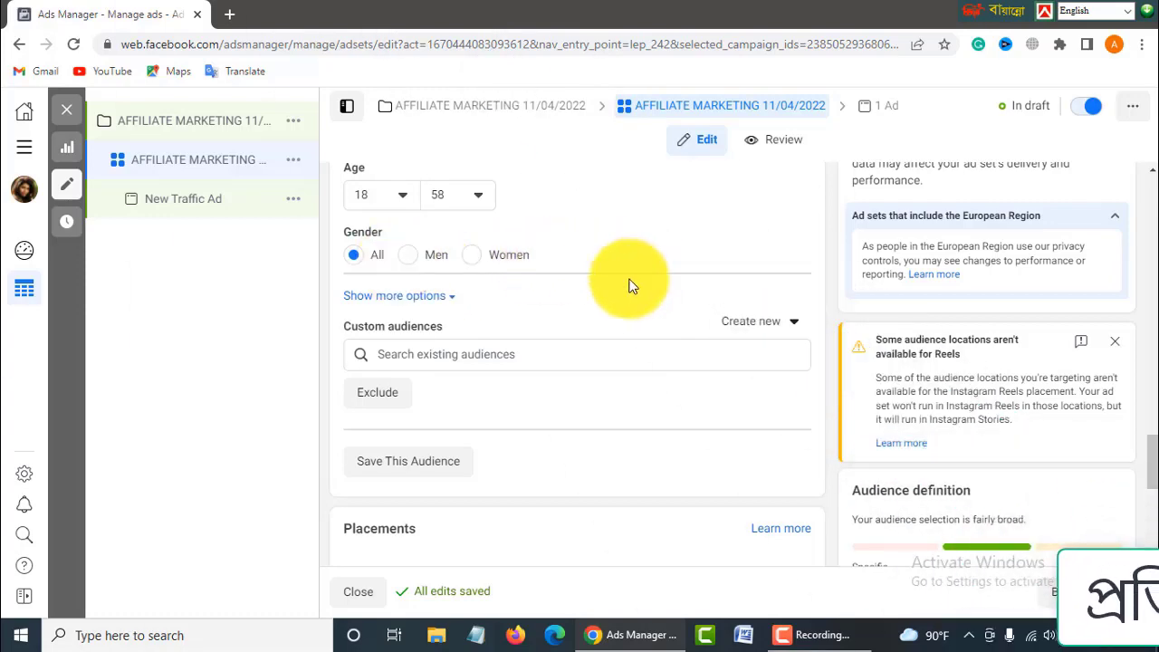
# Start creating a new Custom Audience with Facebook Page as its source.
pyautogui.click(424, 355)
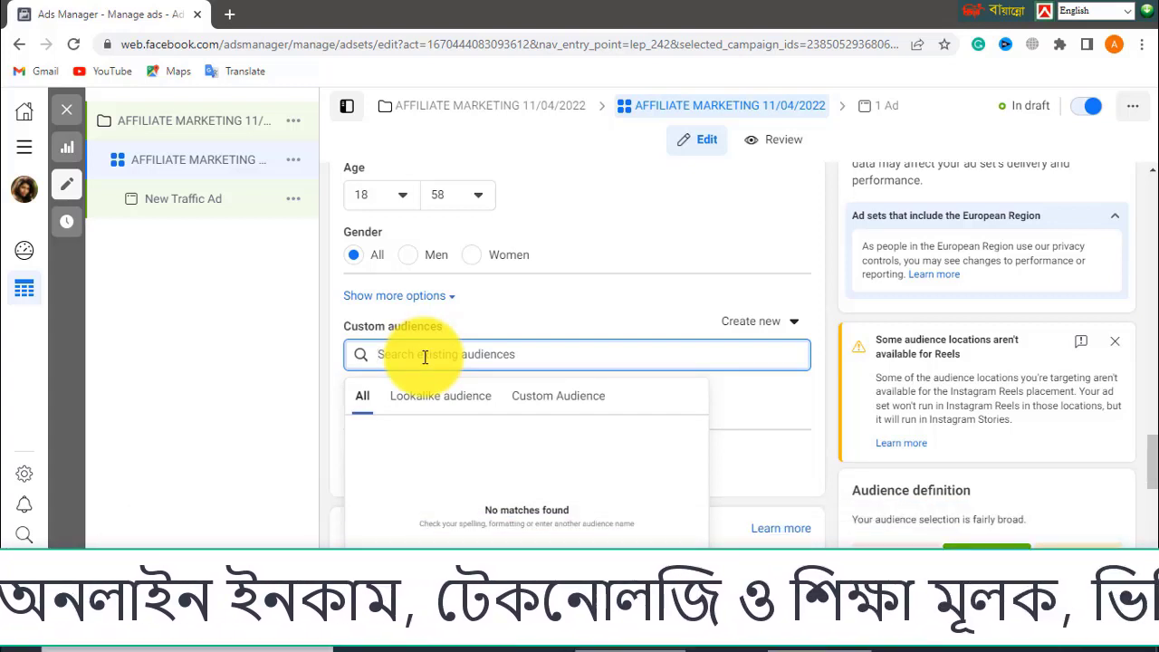
pyautogui.click(370, 337)
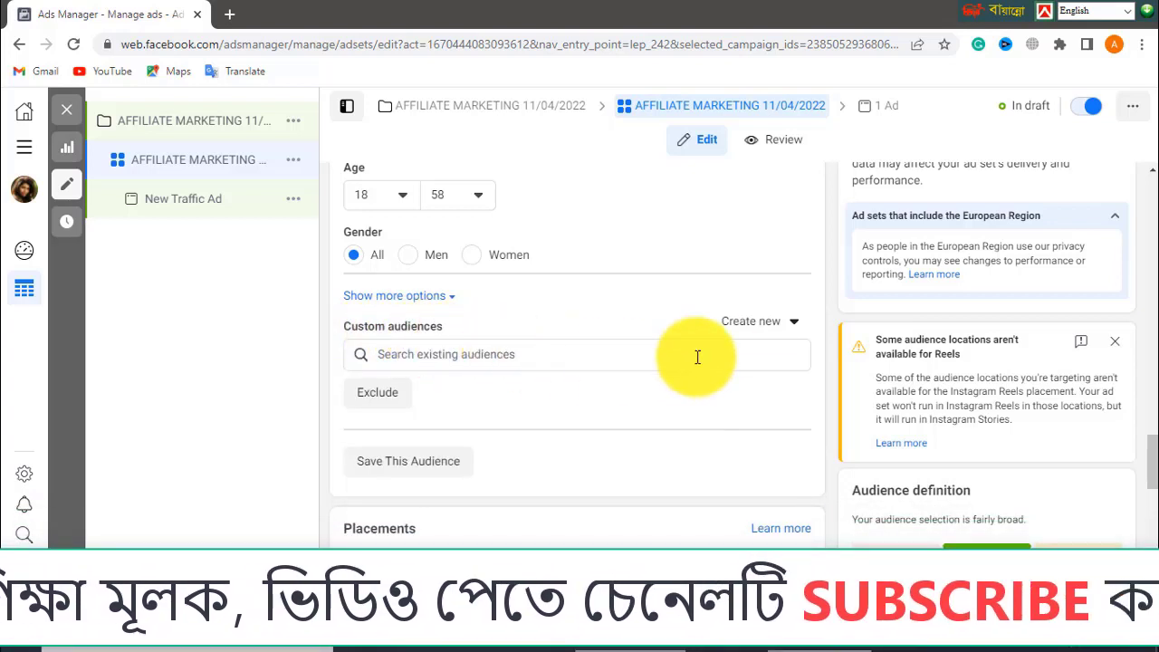
pyautogui.click(796, 328)
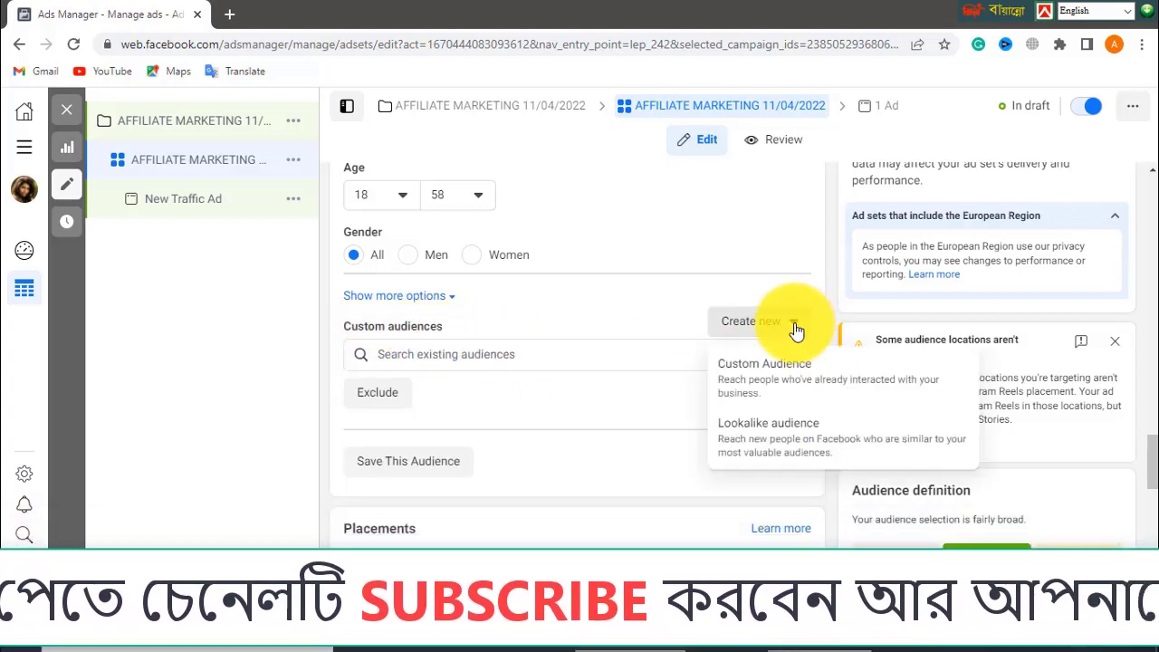
pyautogui.click(757, 372)
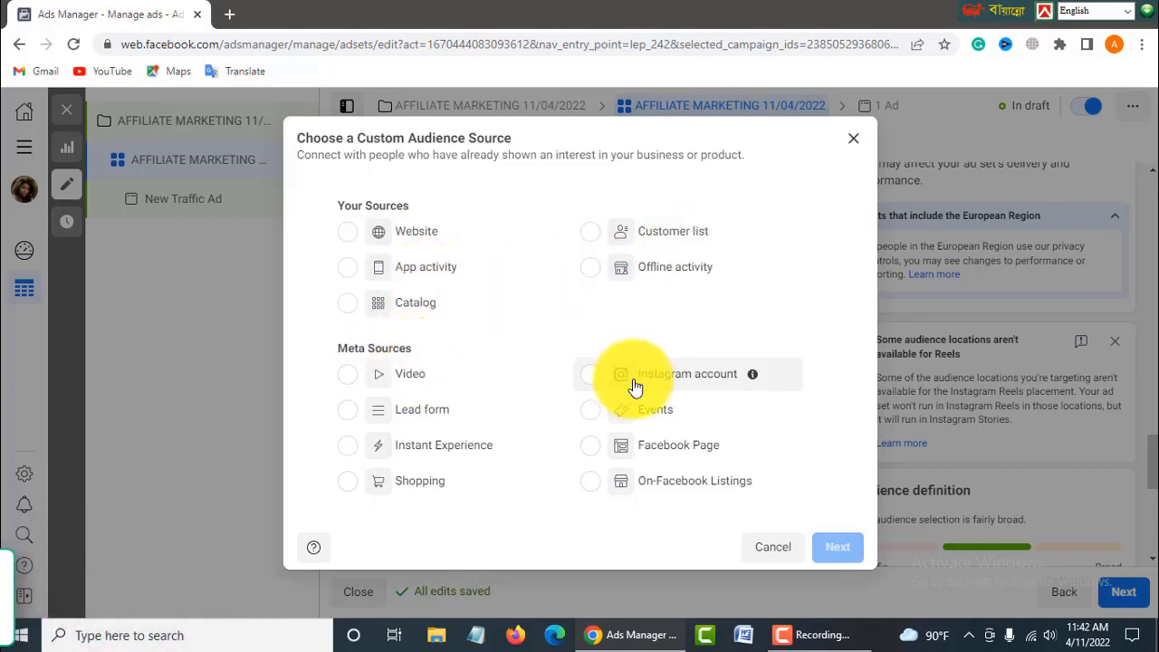
pyautogui.click(657, 445)
pyautogui.click(838, 549)
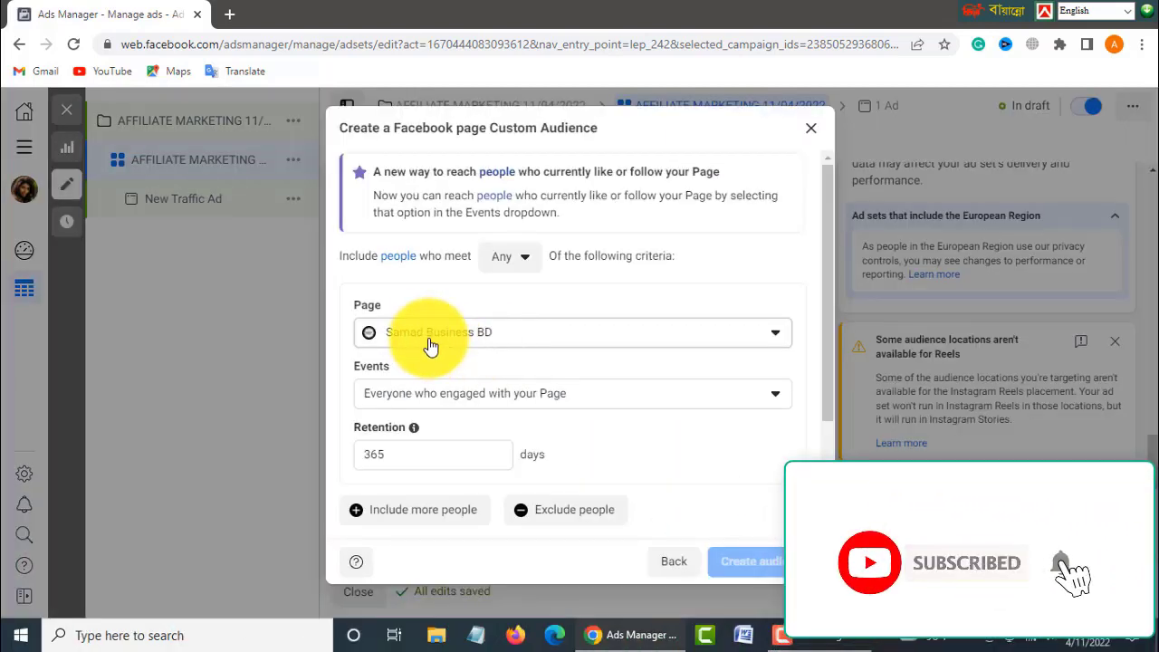
# Review the event options for the Facebook page Custom Audience, keeping Everyone who engaged with your Page.
pyautogui.scroll(-1, 431, 340)
pyautogui.click(433, 310)
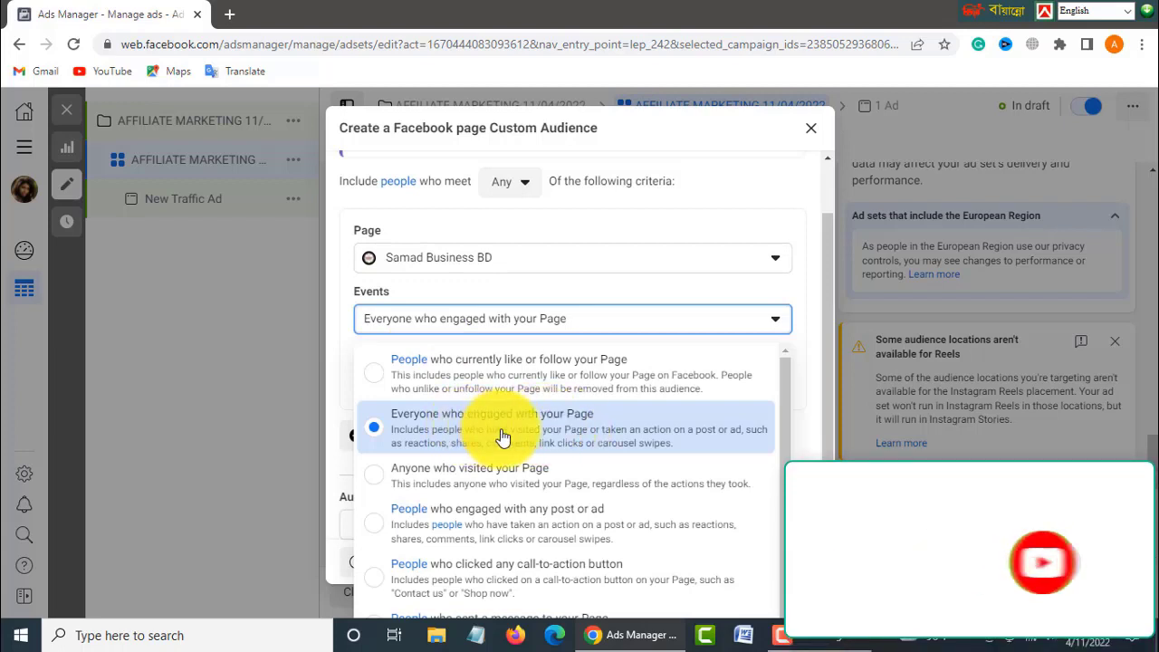
pyautogui.click(348, 451)
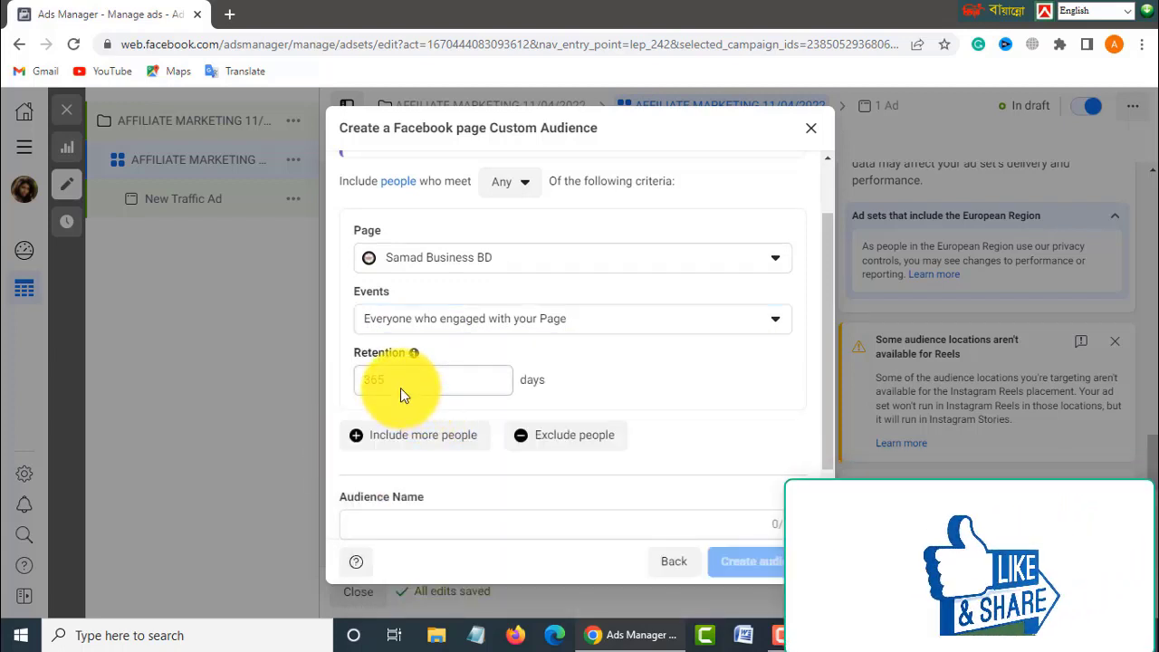
# Set the Custom Audience's first retention to 30 days and include a second group of everyone who engaged with the page.
pyautogui.click(433, 444)
pyautogui.scroll(-2, 452, 445)
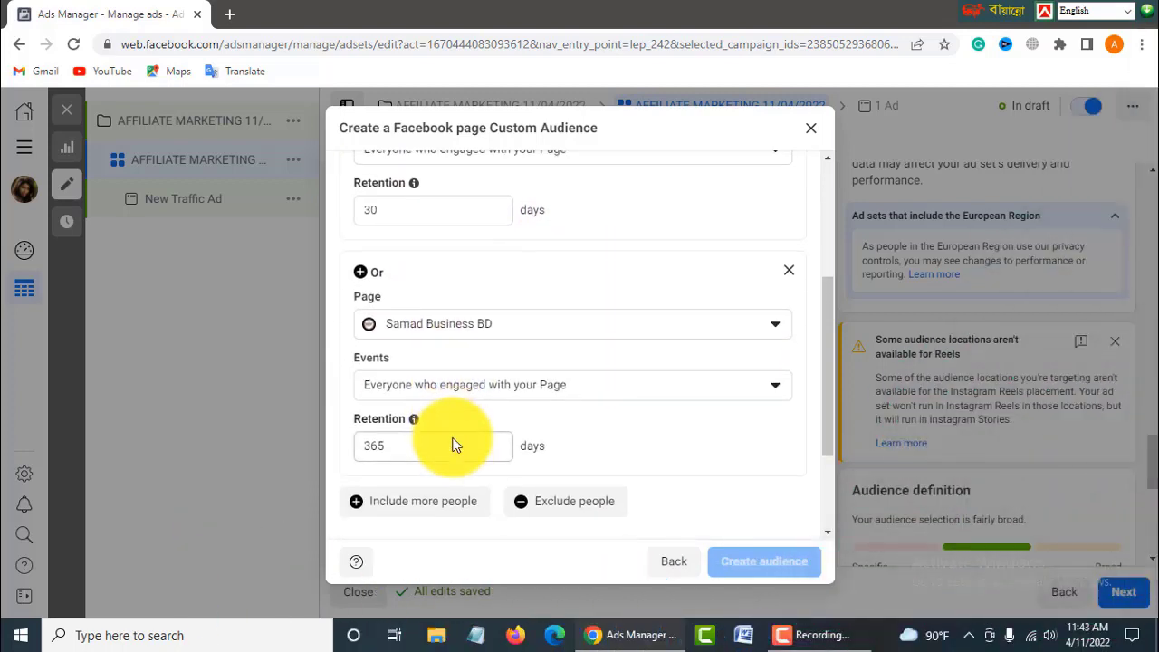
# Name the Custom Audience "professional business,", create it and return to the ad set.
pyautogui.scroll(-2, 457, 438)
pyautogui.click(453, 443)
pyautogui.write('professional')
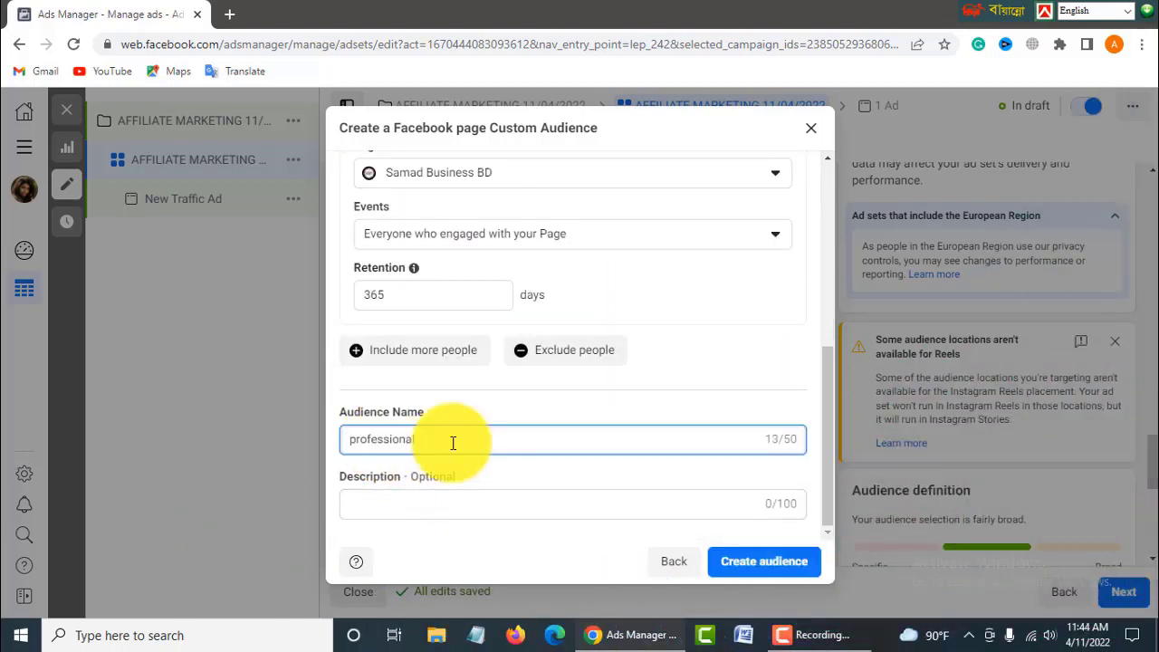
pyautogui.write('business,')
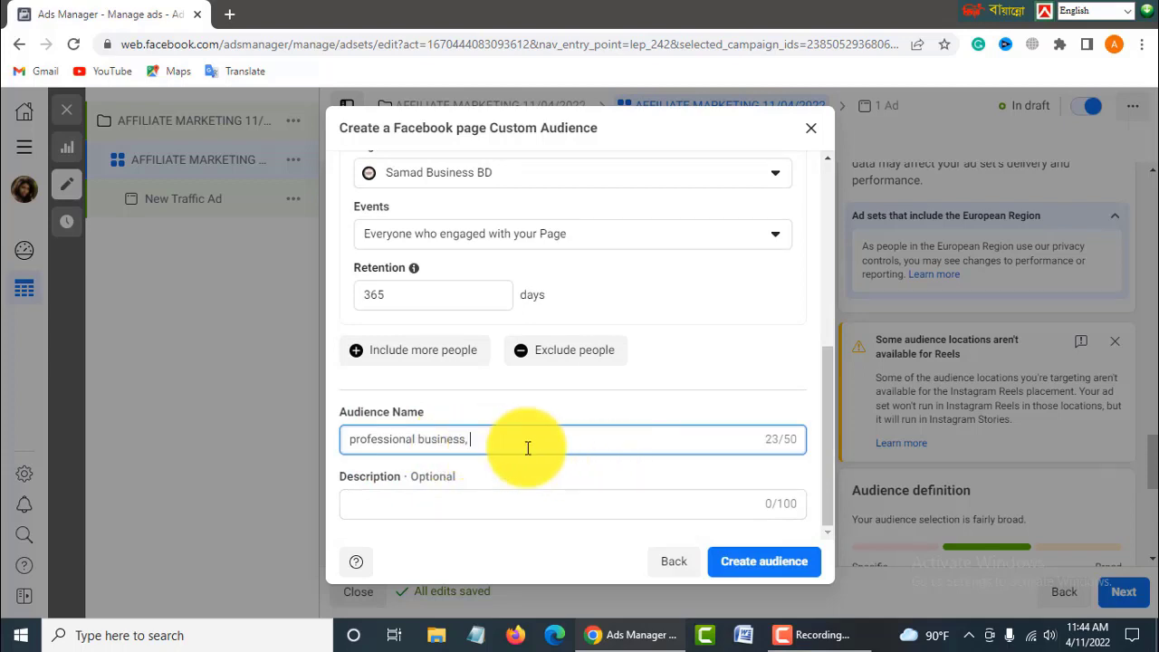
pyautogui.click(767, 563)
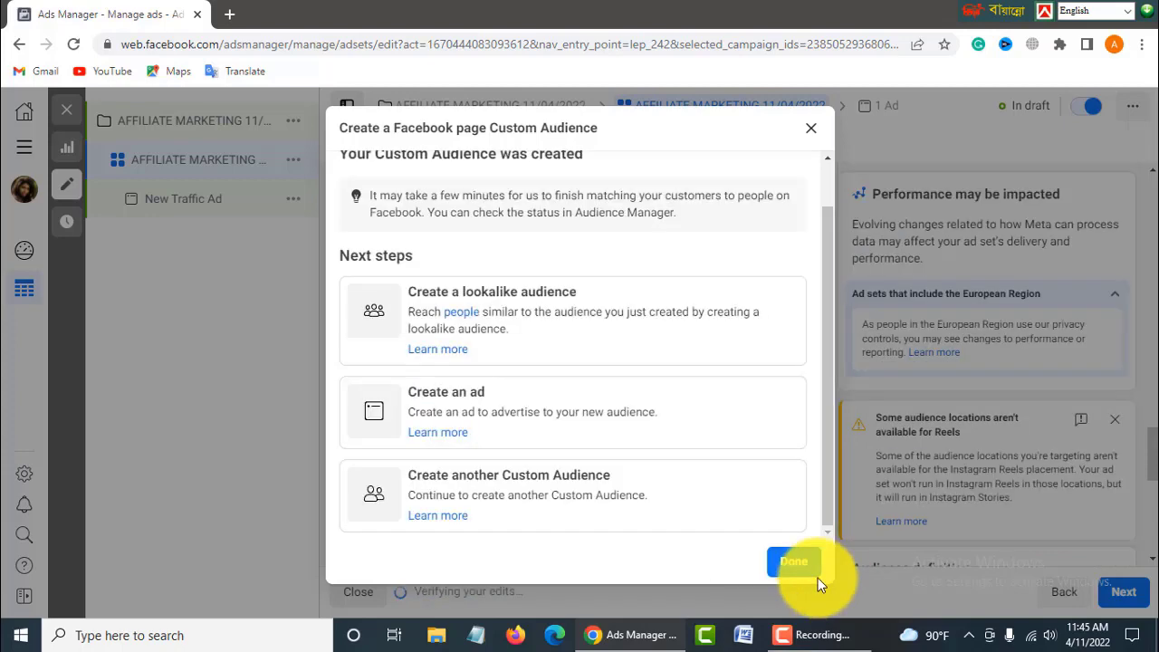
pyautogui.click(789, 563)
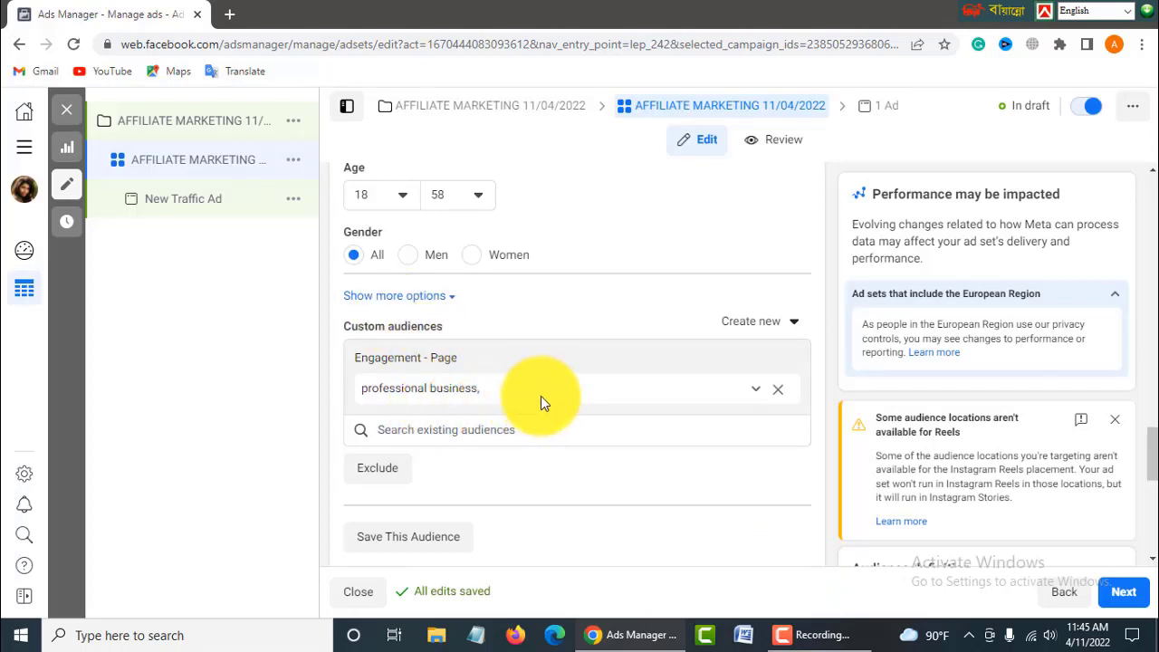
# Keep automatic placements and Link clicks optimization for the ad set, and continue to the ad's settings.
pyautogui.scroll(-2, 489, 390)
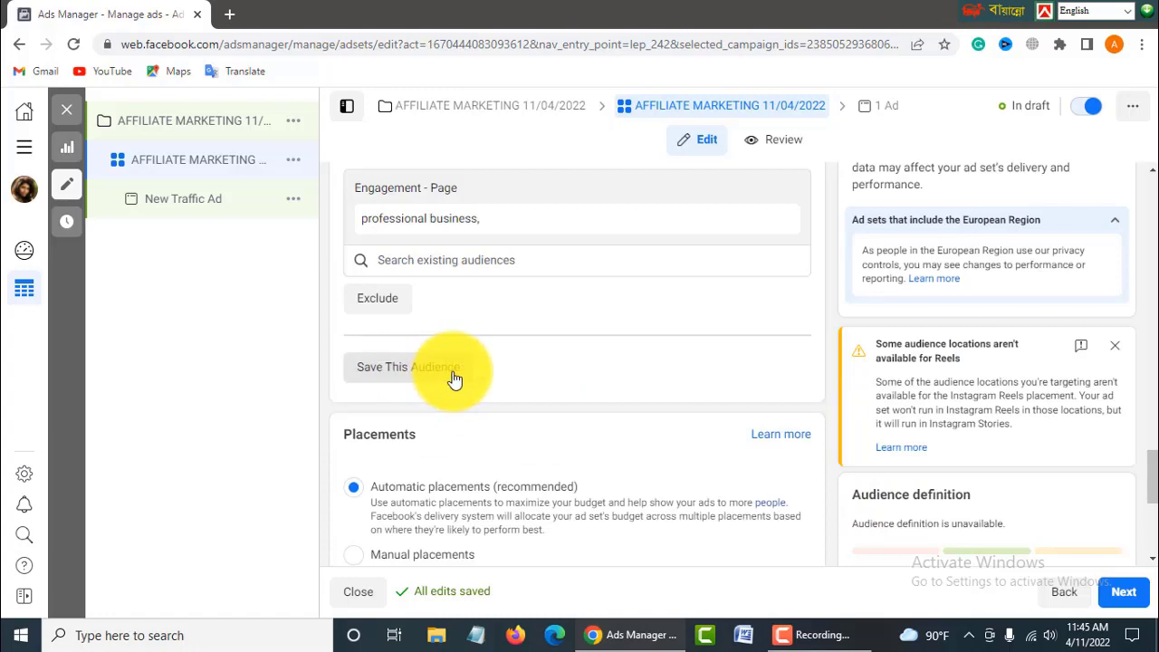
pyautogui.scroll(-4, 499, 435)
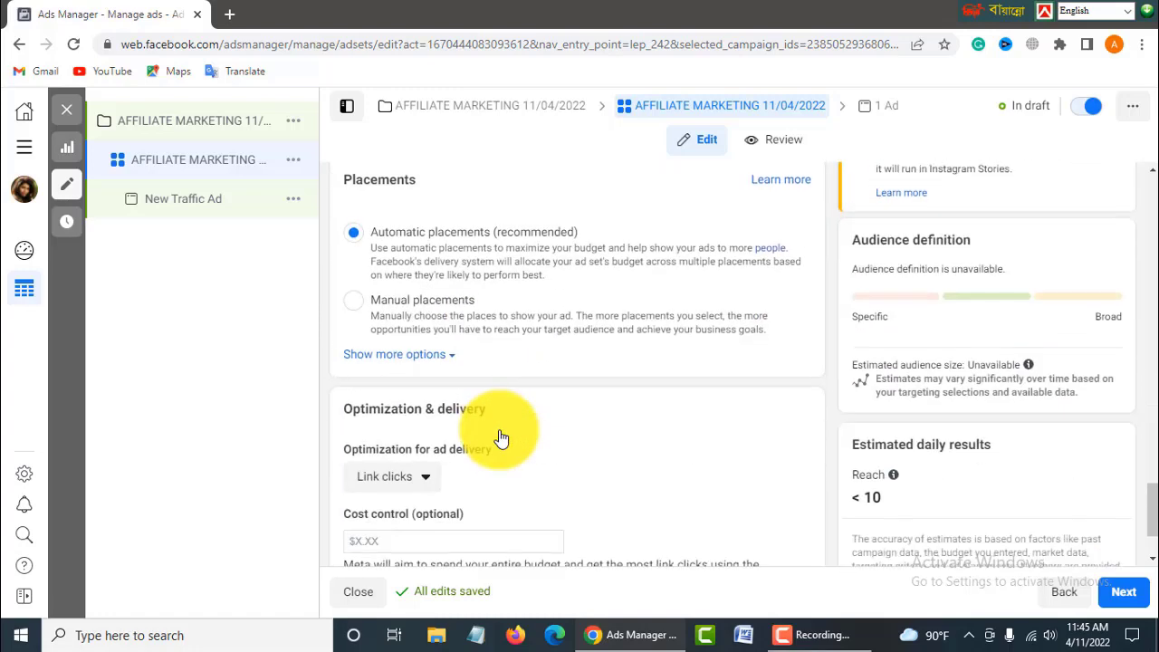
pyautogui.scroll(-1, 499, 429)
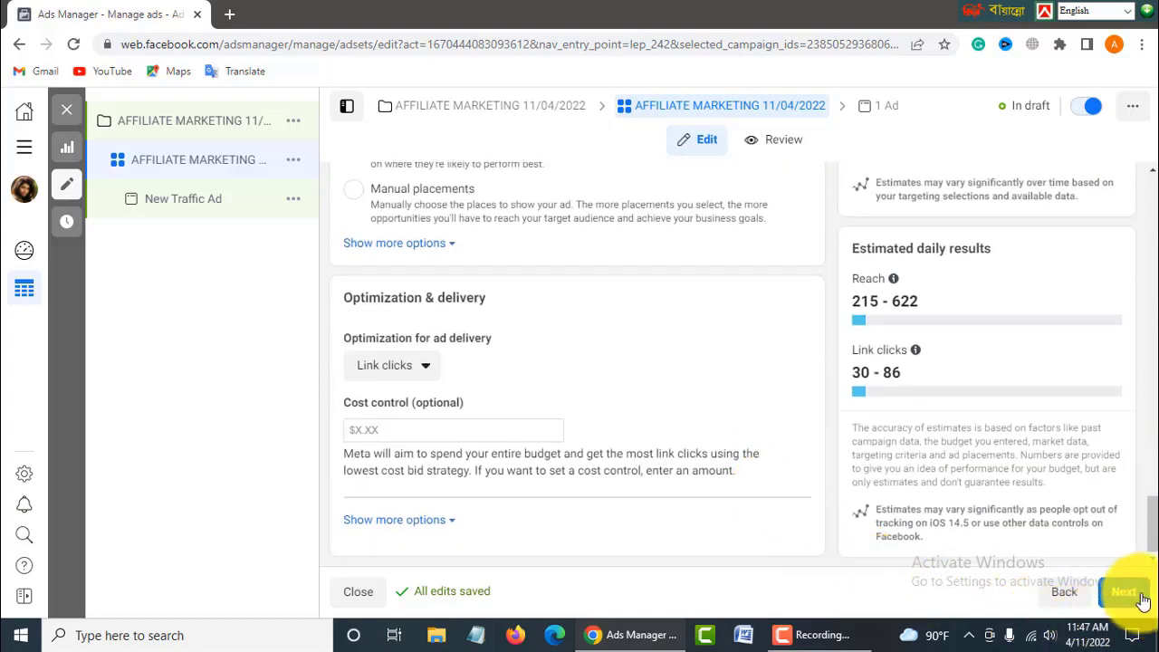
pyautogui.click(1124, 592)
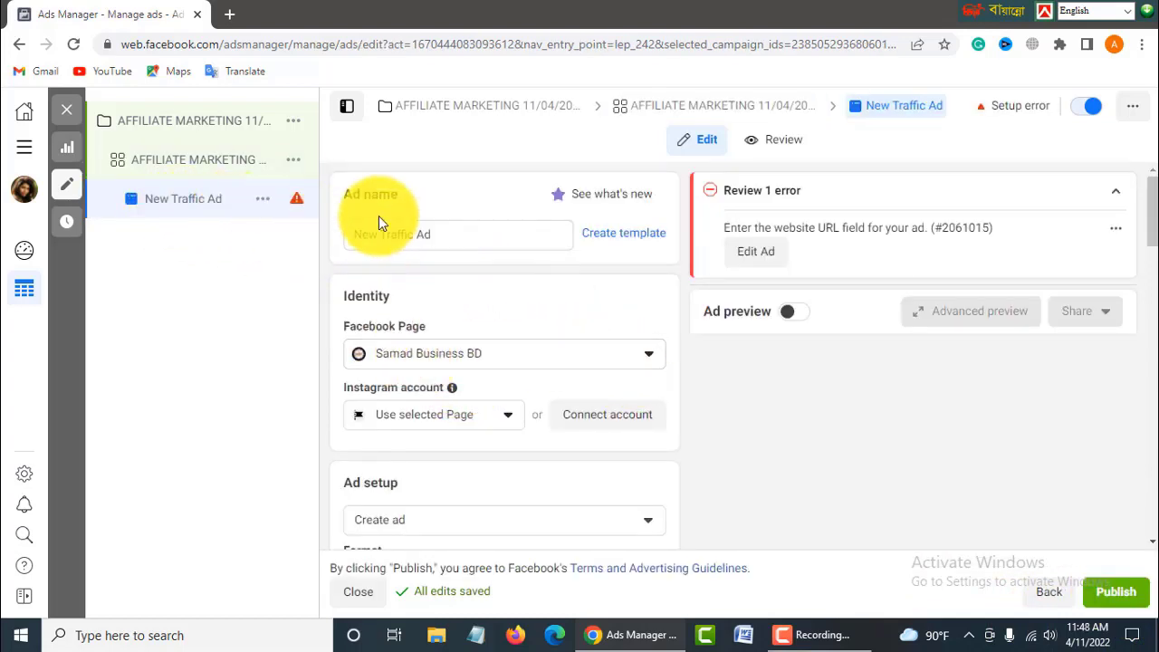
# Rename the ad as AFFILIATE MARKETING 11/04/2022.
pyautogui.moveTo(450, 233); pyautogui.dragTo(345, 231)
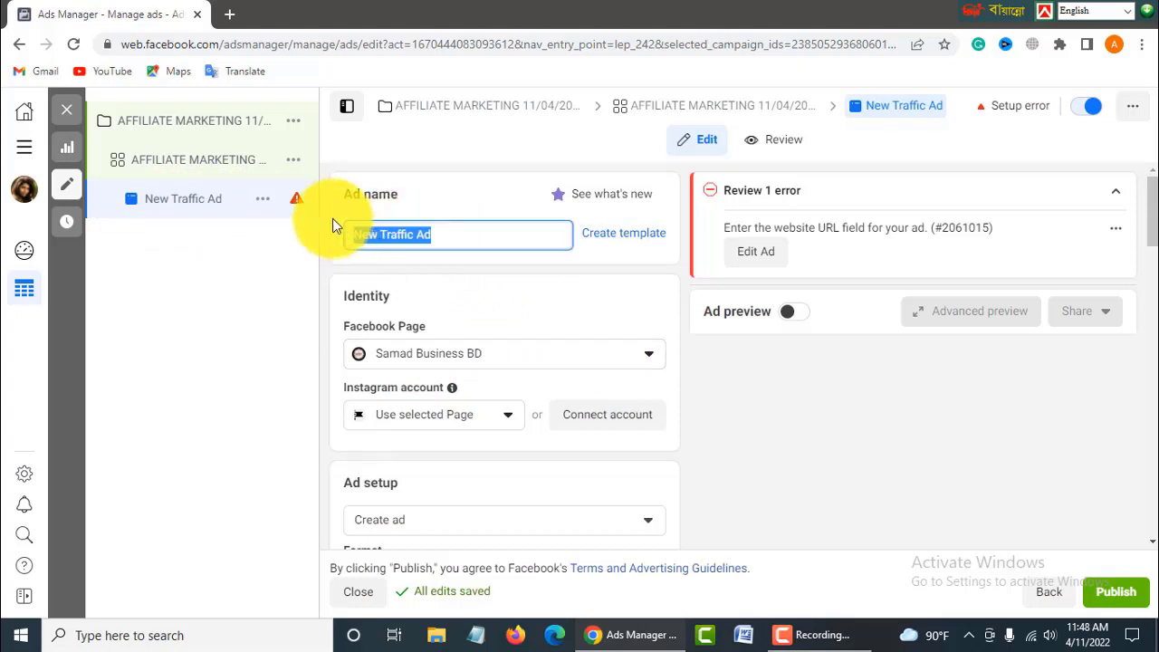
pyautogui.rightClick(411, 244)
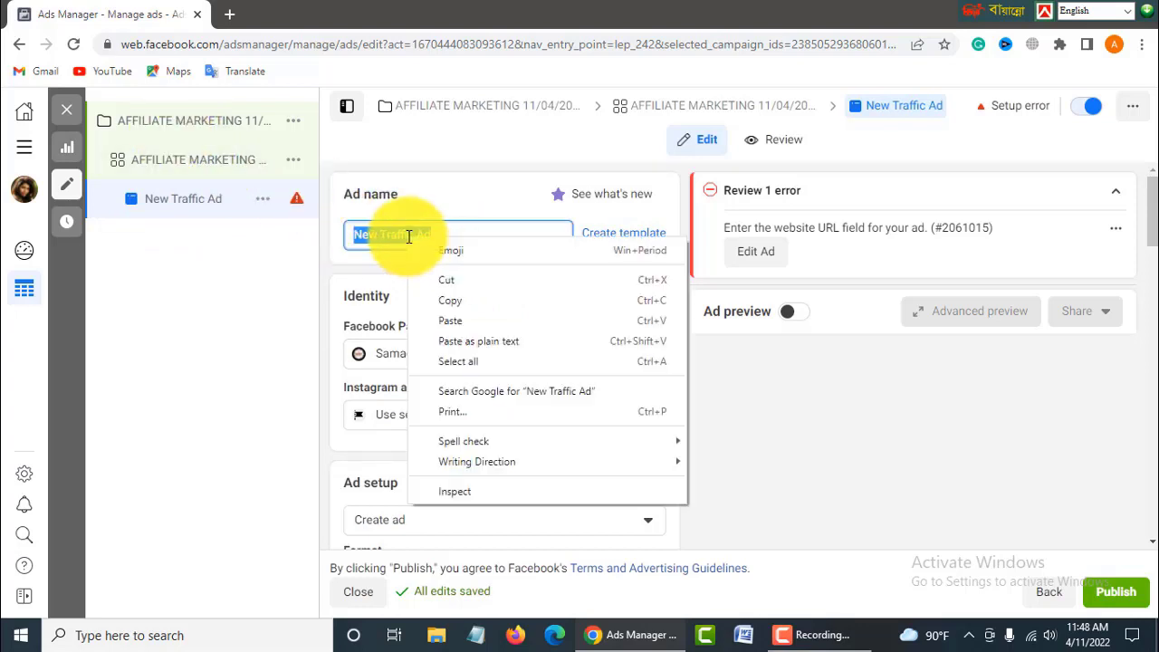
pyautogui.click(462, 323)
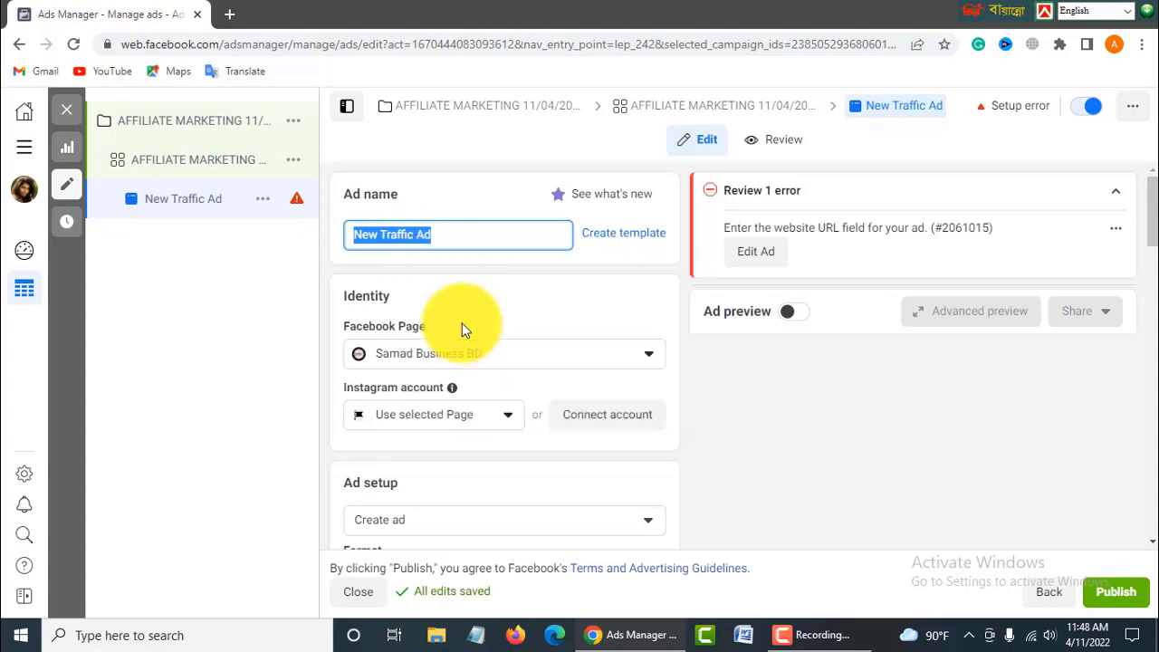
pyautogui.click(323, 285)
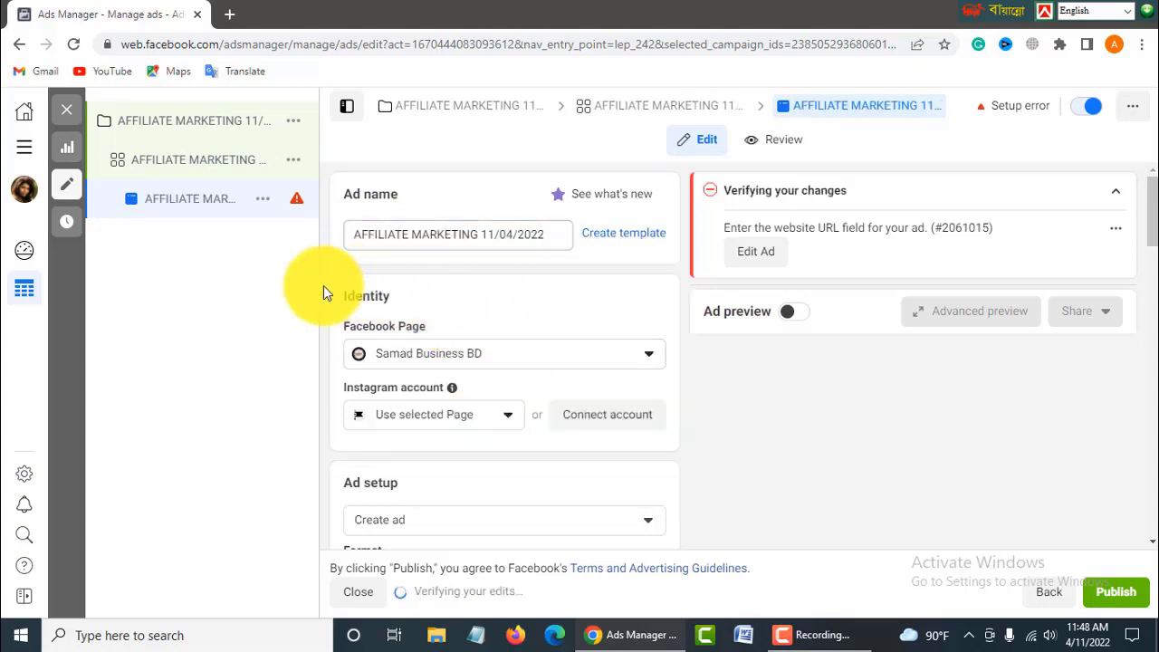
# Keep Samad Business BD as the ad's Facebook Page and set the ad setup to Use existing post.
pyautogui.click(649, 359)
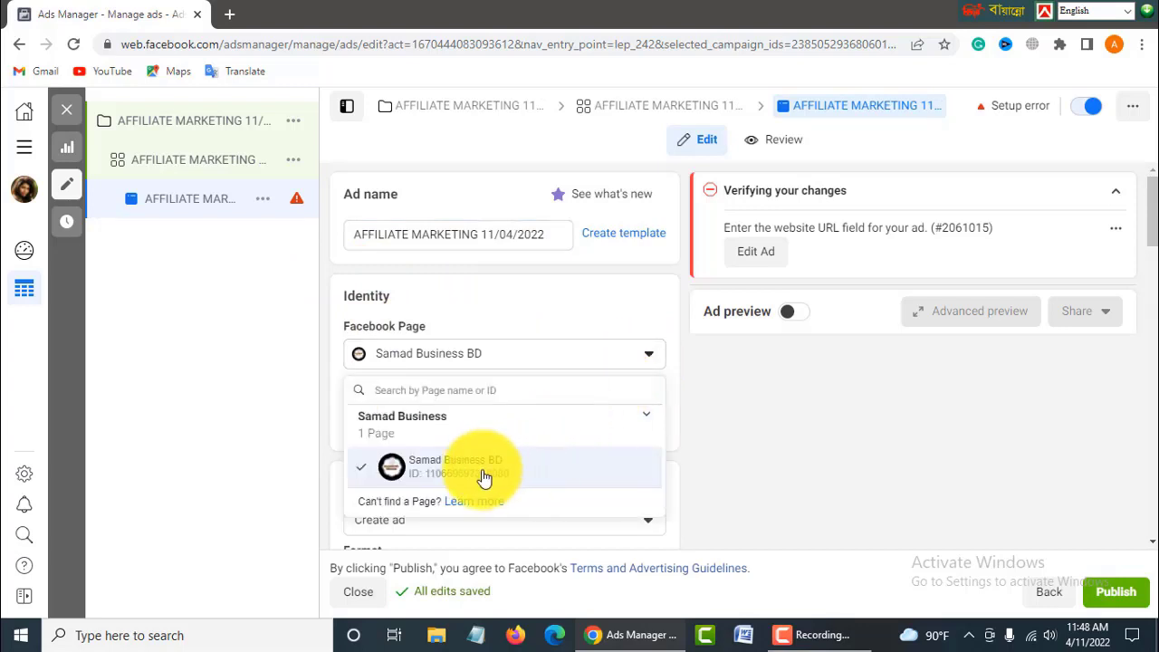
pyautogui.click(281, 397)
pyautogui.scroll(-1, 422, 436)
pyautogui.scroll(-1, 422, 437)
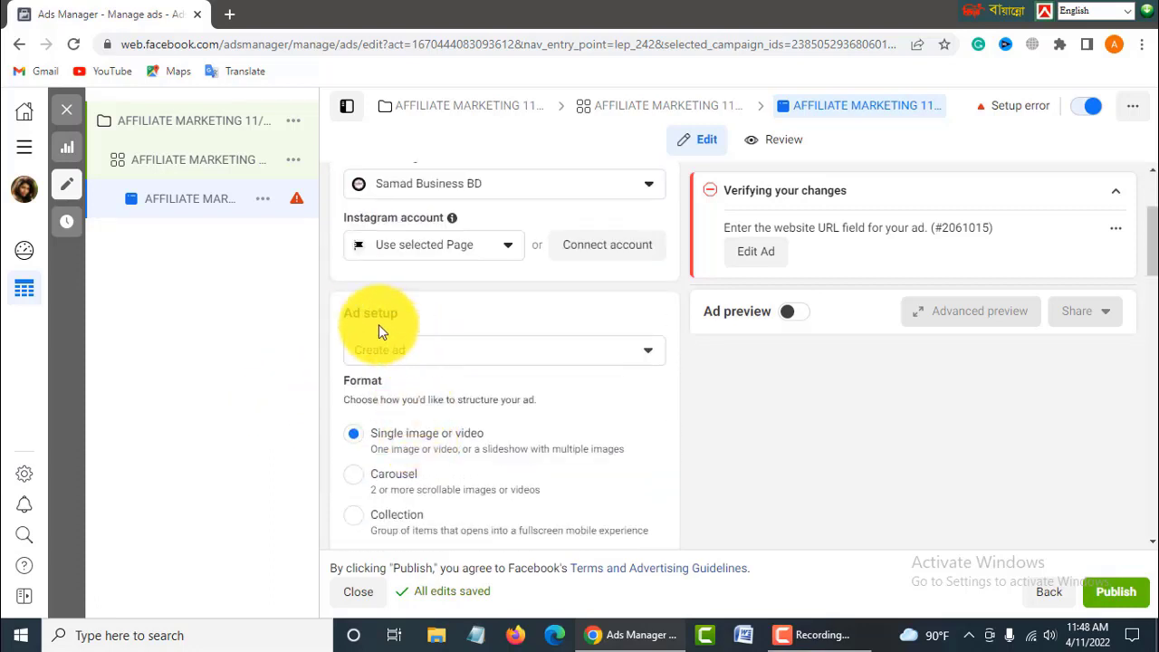
pyautogui.click(648, 355)
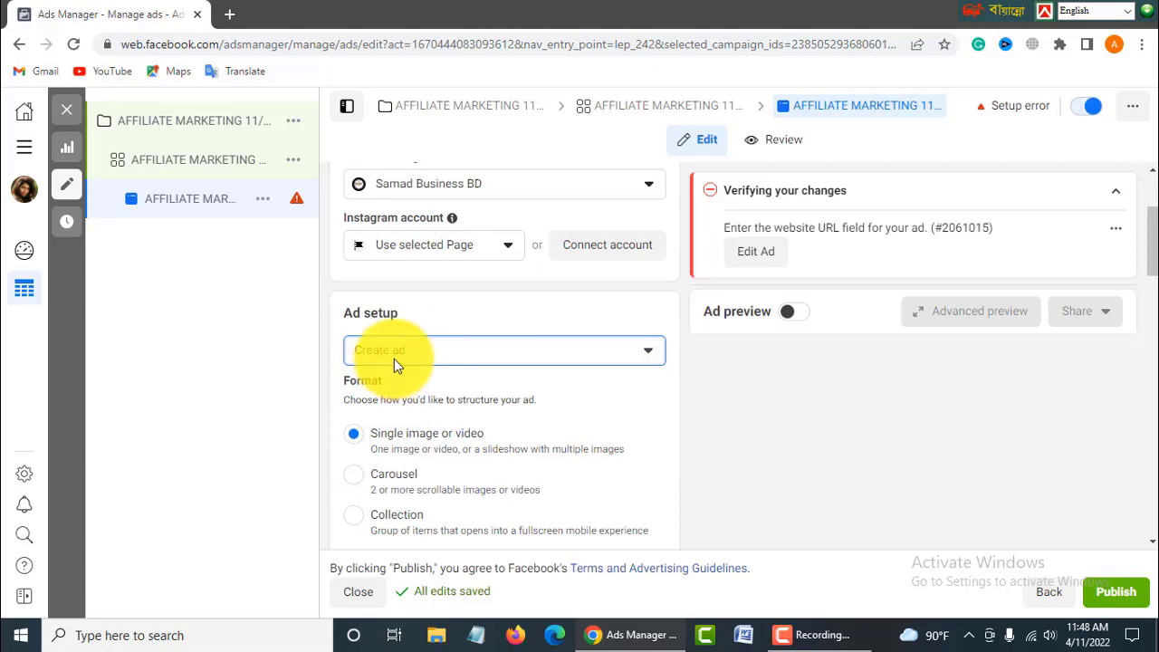
pyautogui.click(648, 354)
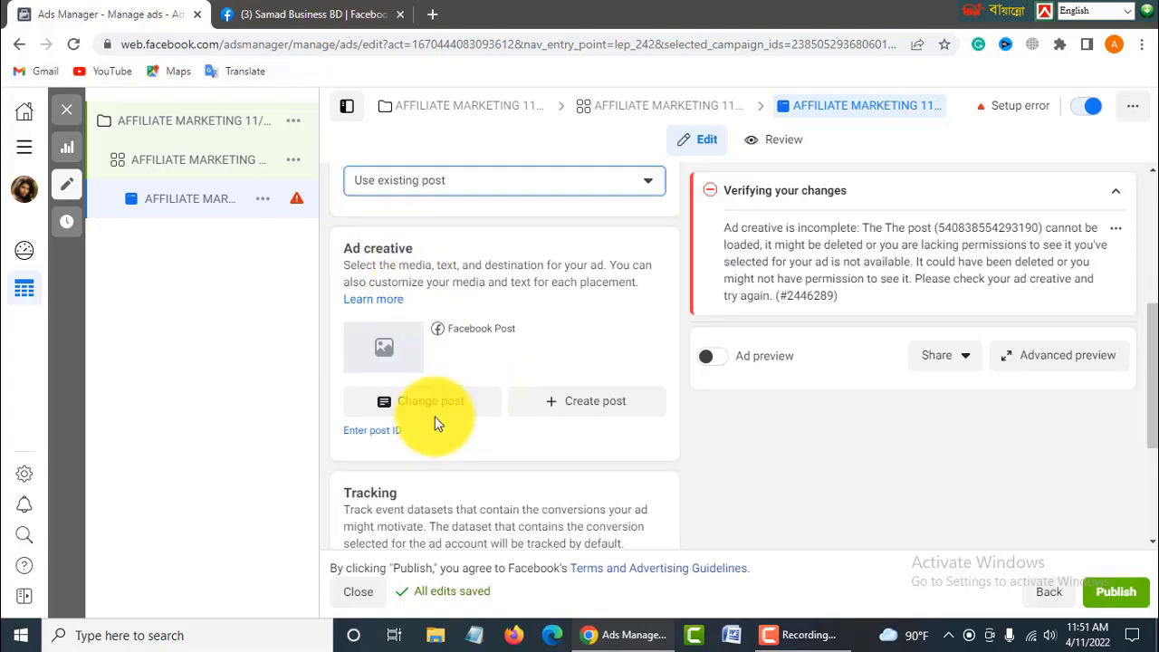
# Switch to the Samad Business BD Facebook page and look over its name and header sections.
pyautogui.click(335, 12)
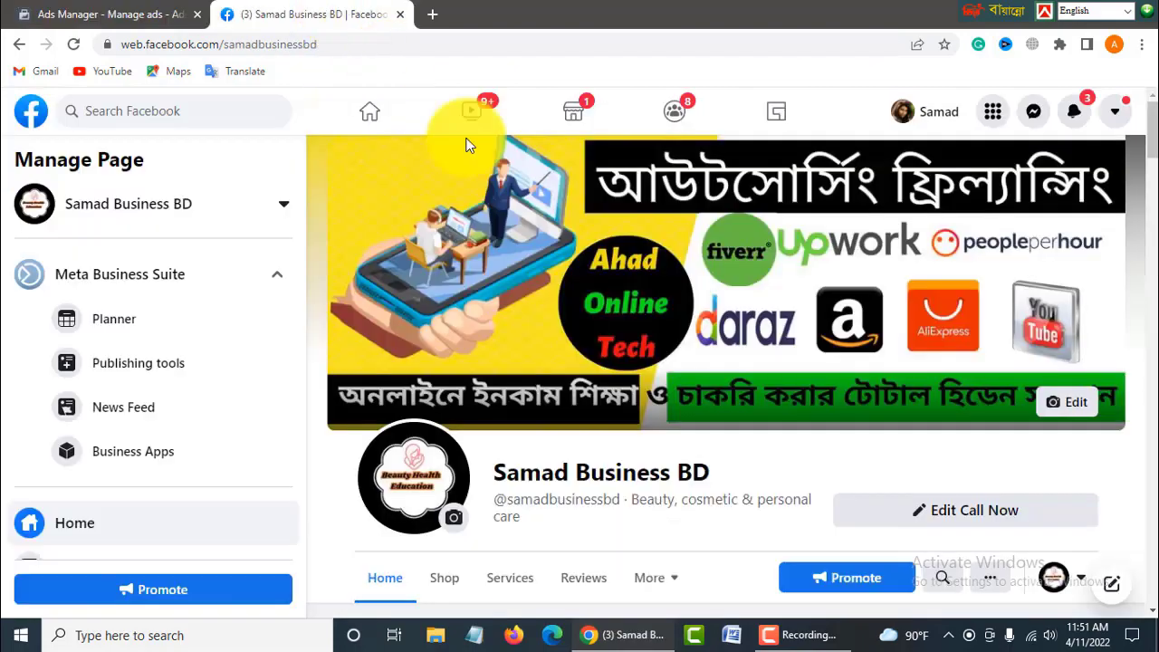
pyautogui.scroll(-2, 689, 405)
pyautogui.scroll(2, 580, 451)
pyautogui.tripleClick(584, 467)
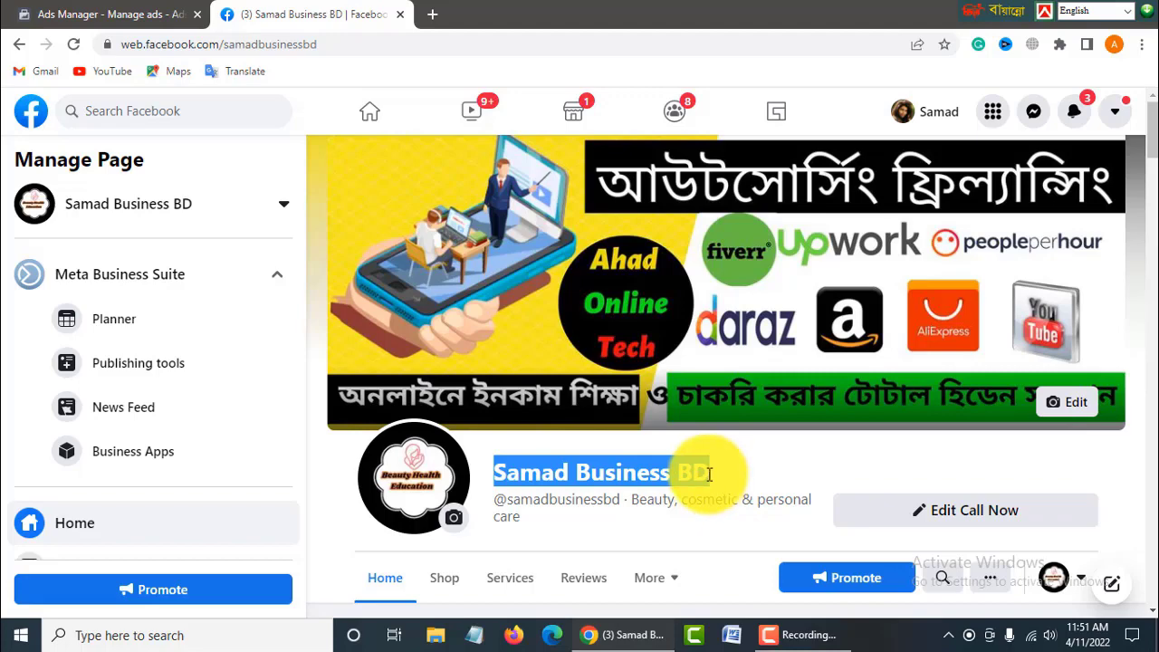
pyautogui.scroll(-3, 710, 473)
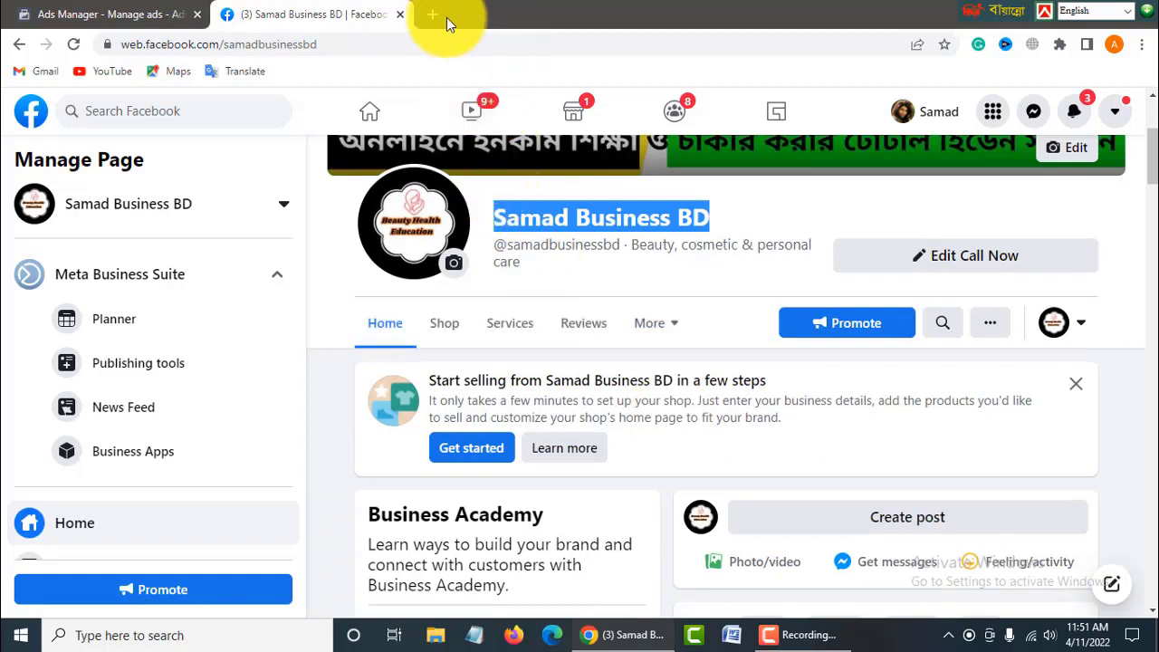
# Open the AliExpress website in a new browser tab and sign in to the account.
pyautogui.click(429, 15)
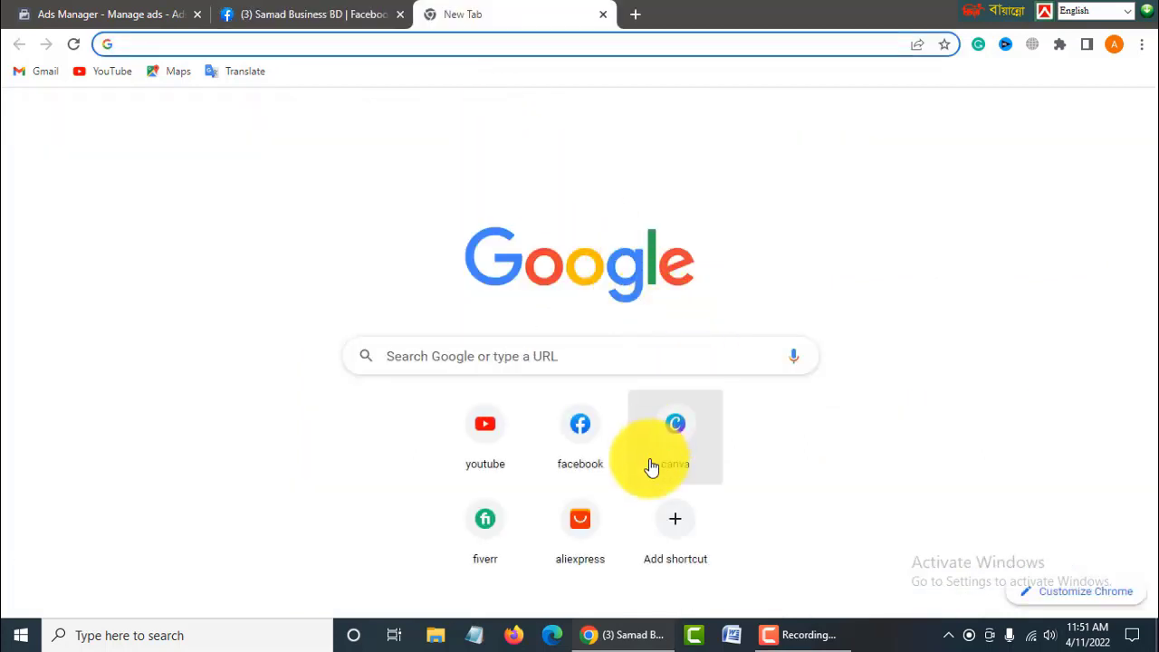
pyautogui.click(590, 535)
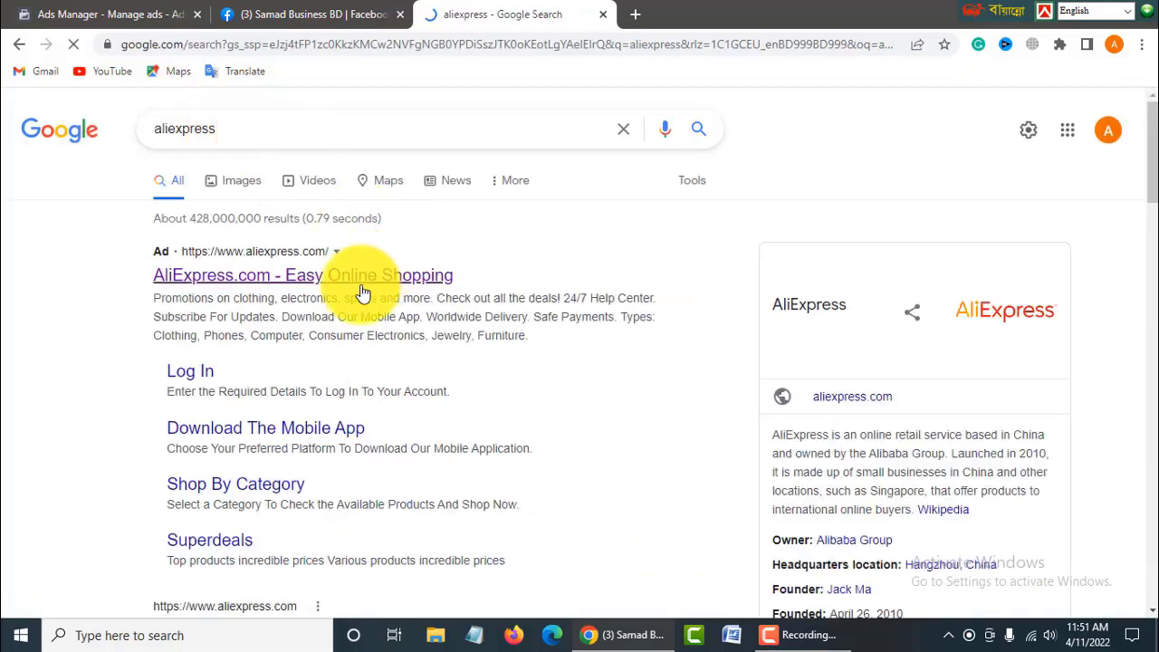
pyautogui.click(262, 286)
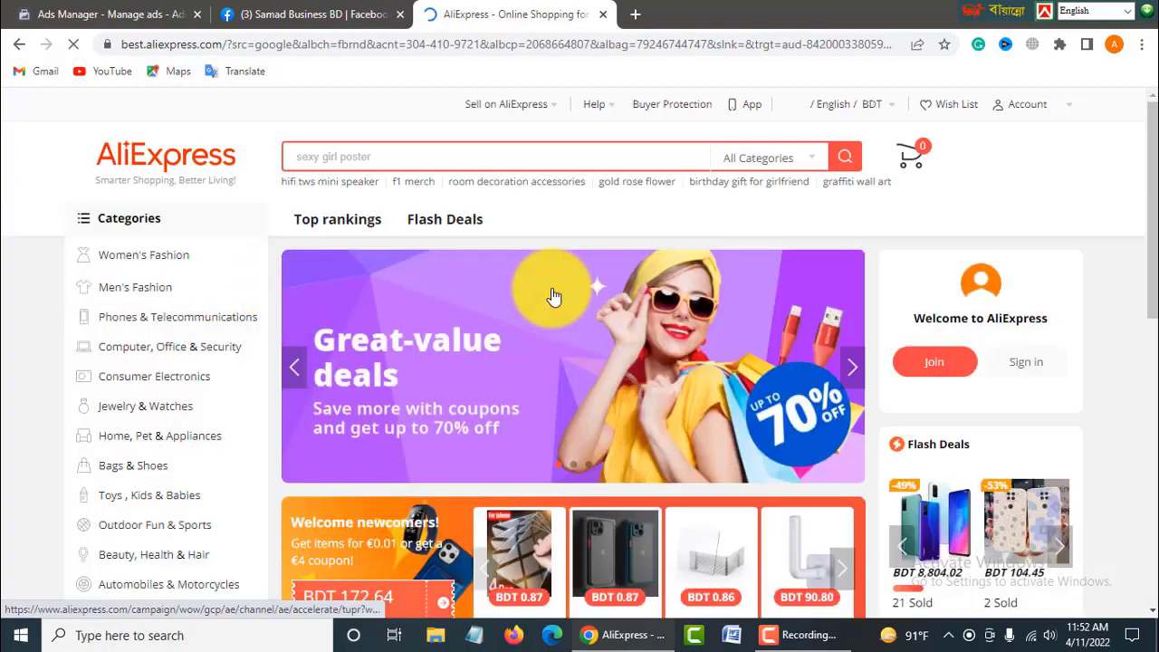
pyautogui.scroll(-6, 810, 371)
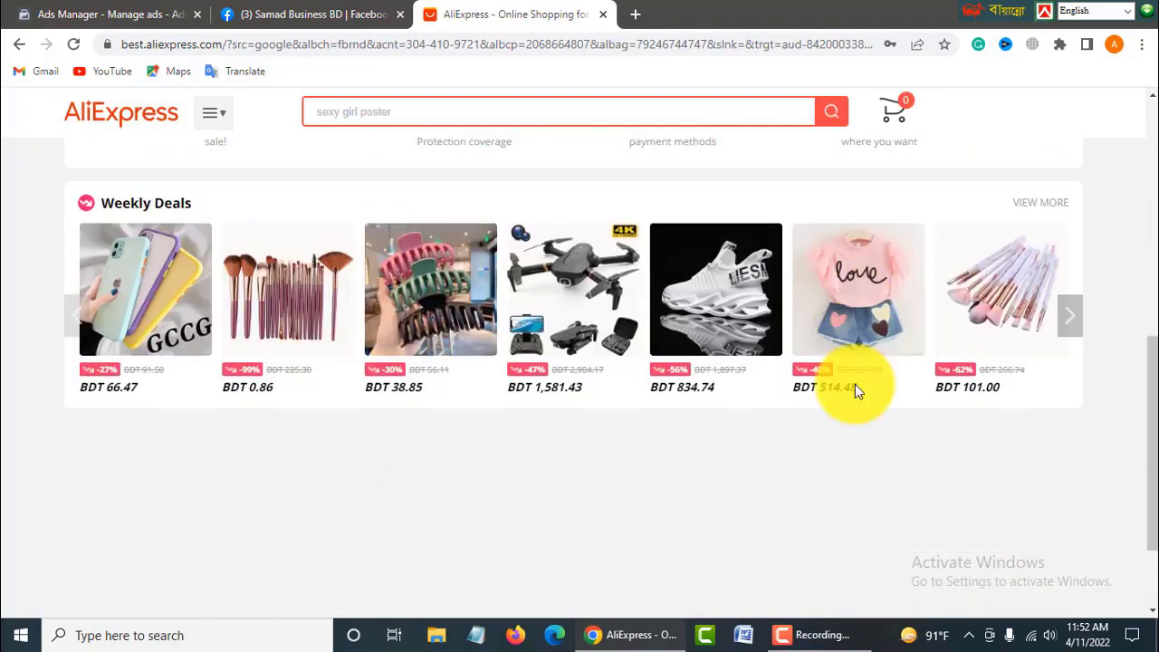
pyautogui.scroll(4, 854, 383)
pyautogui.scroll(3, 855, 384)
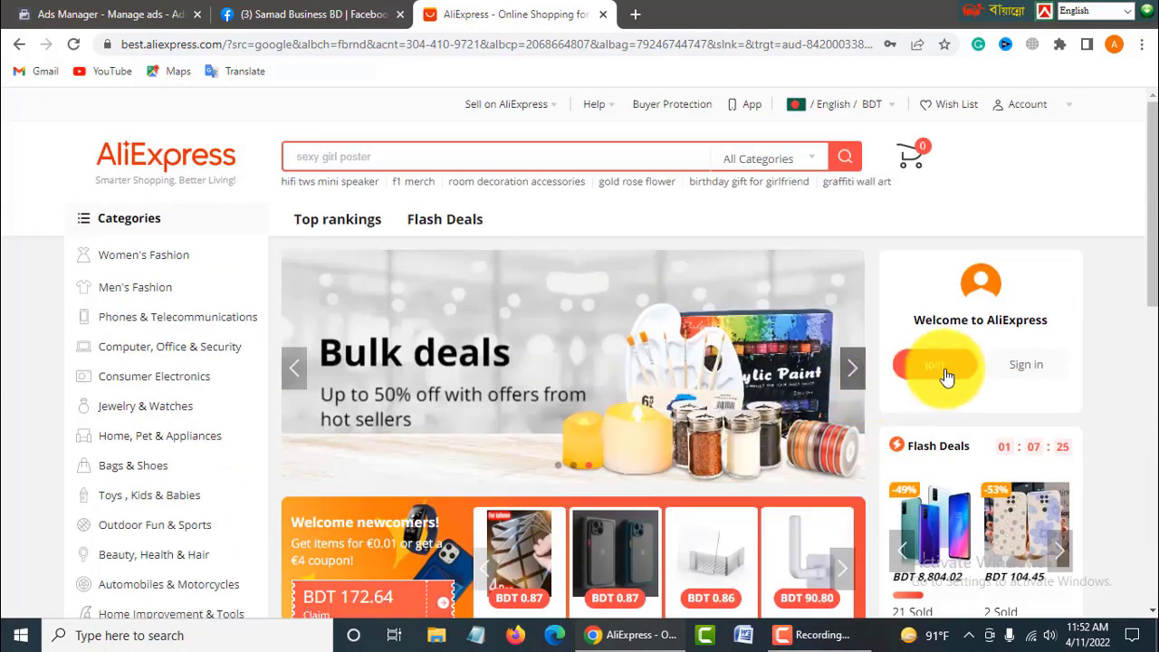
pyautogui.click(1025, 367)
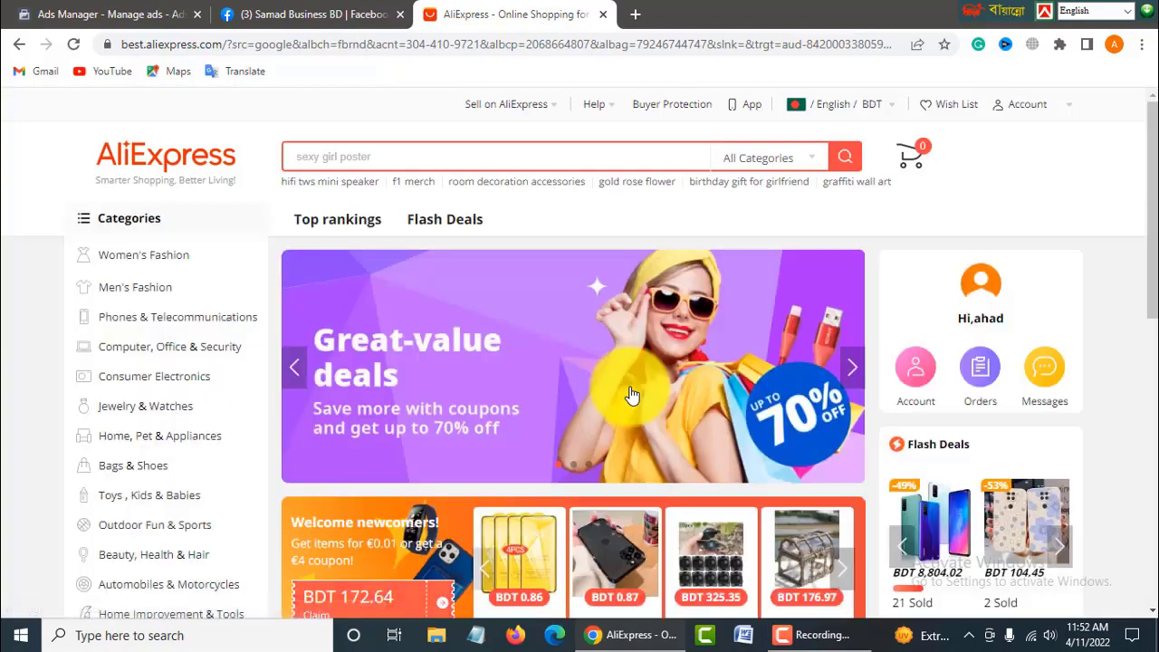
# Look through the AliExpress home page and open its Affiliate program.
pyautogui.scroll(-5, 632, 396)
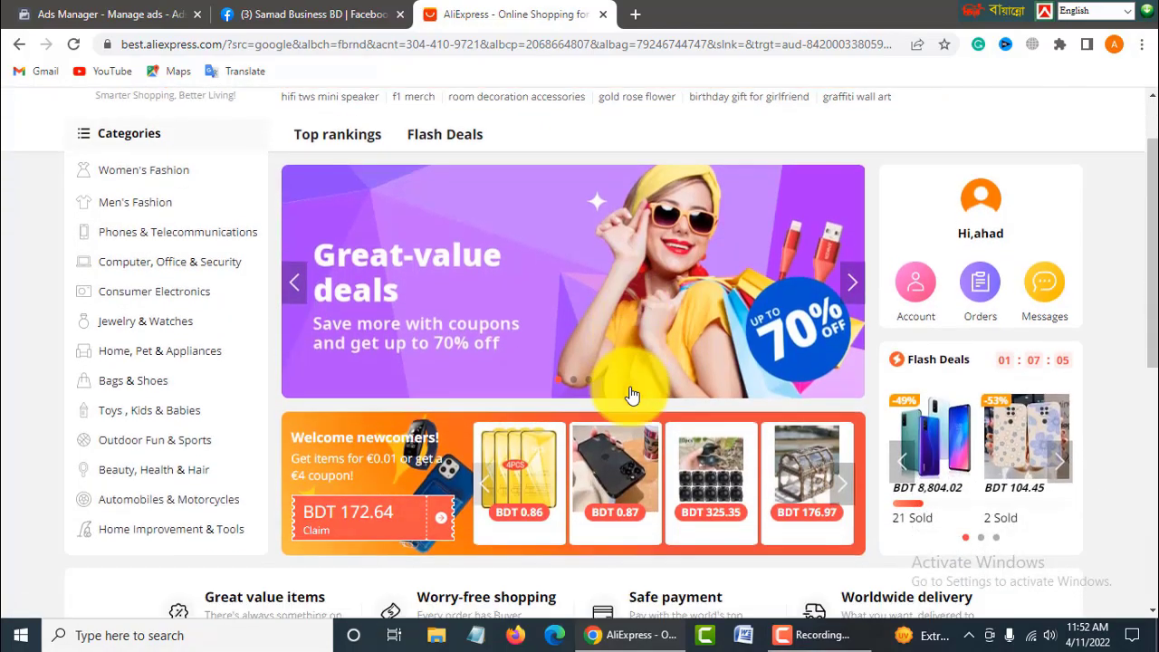
pyautogui.scroll(5, 632, 396)
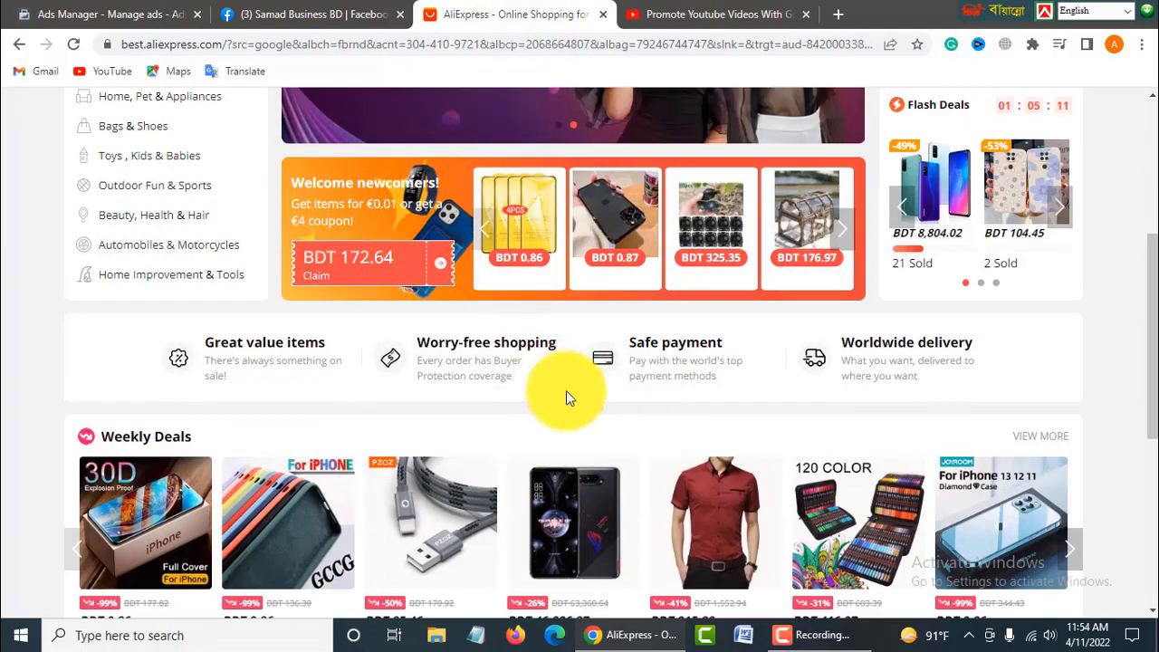
pyautogui.scroll(4, 568, 391)
pyautogui.scroll(-2, 631, 420)
pyautogui.scroll(-10, 631, 420)
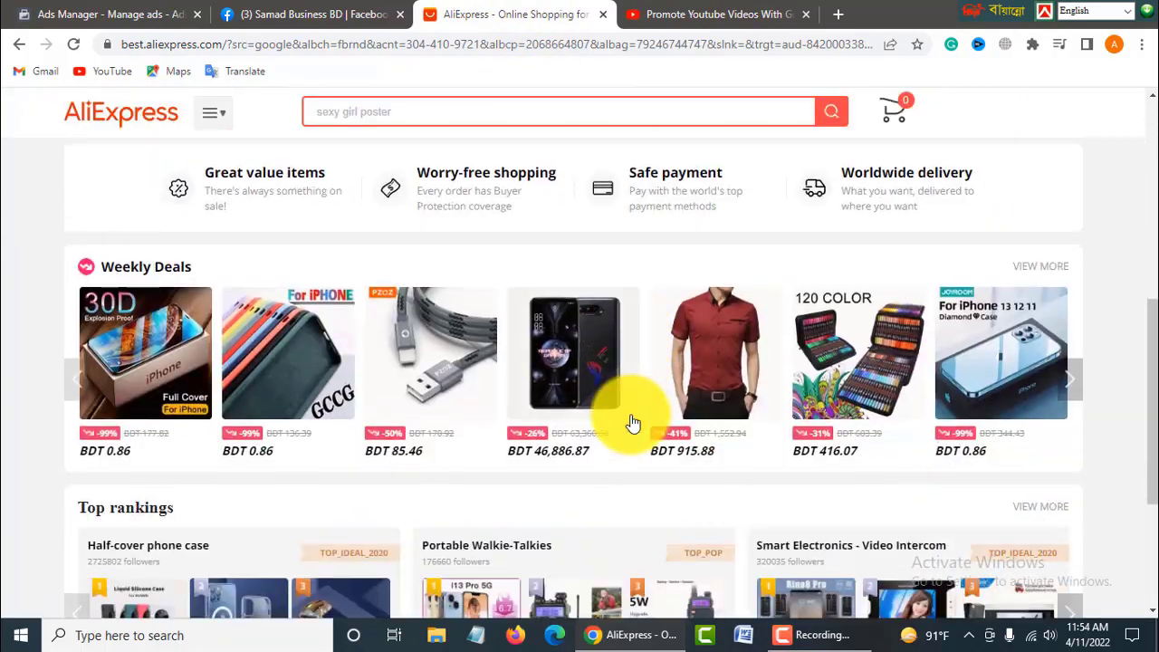
pyautogui.scroll(-3, 634, 423)
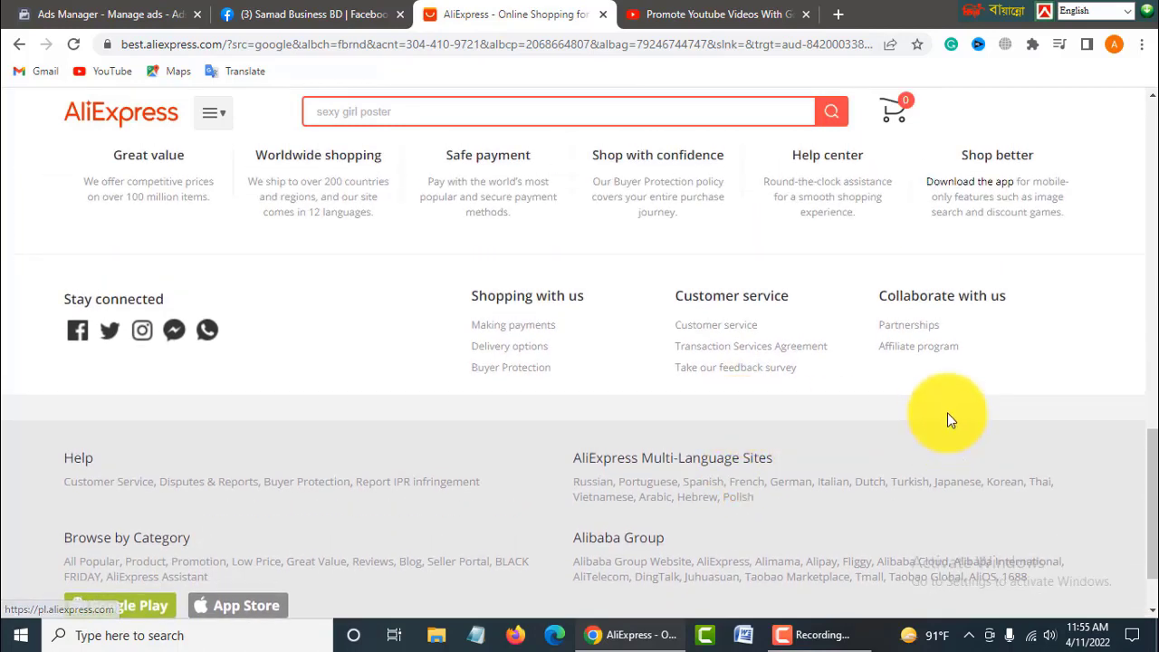
pyautogui.click(917, 349)
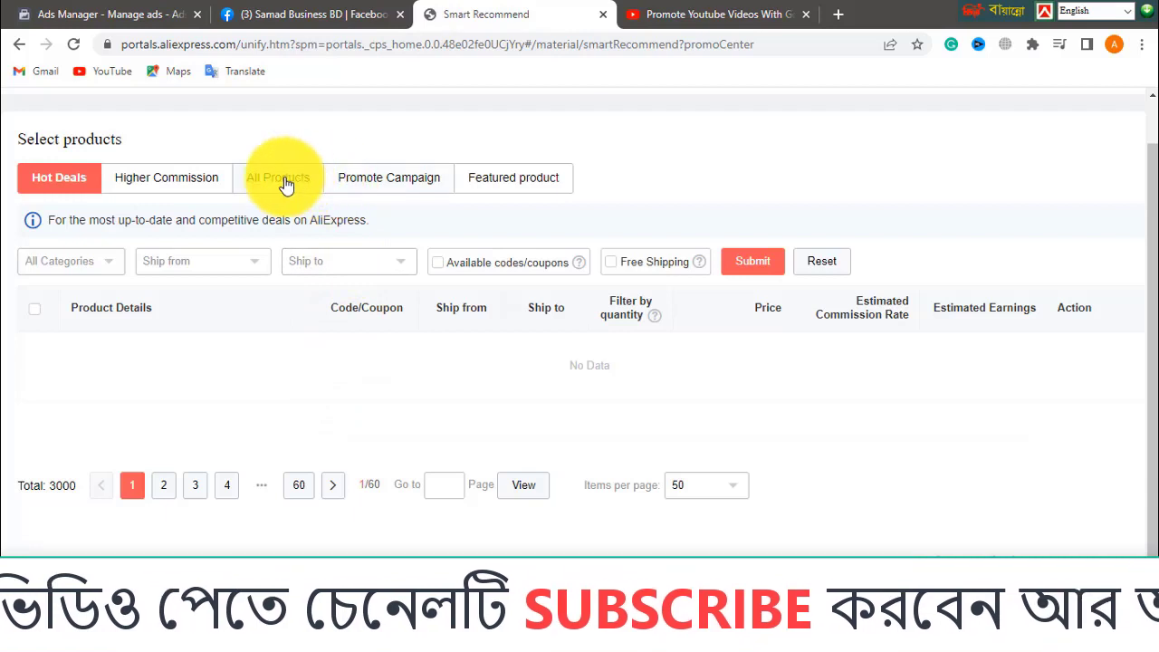
# Browse the All Products and Promote Campaign listings in the AliExpress Portals Ad Center.
pyautogui.click(284, 181)
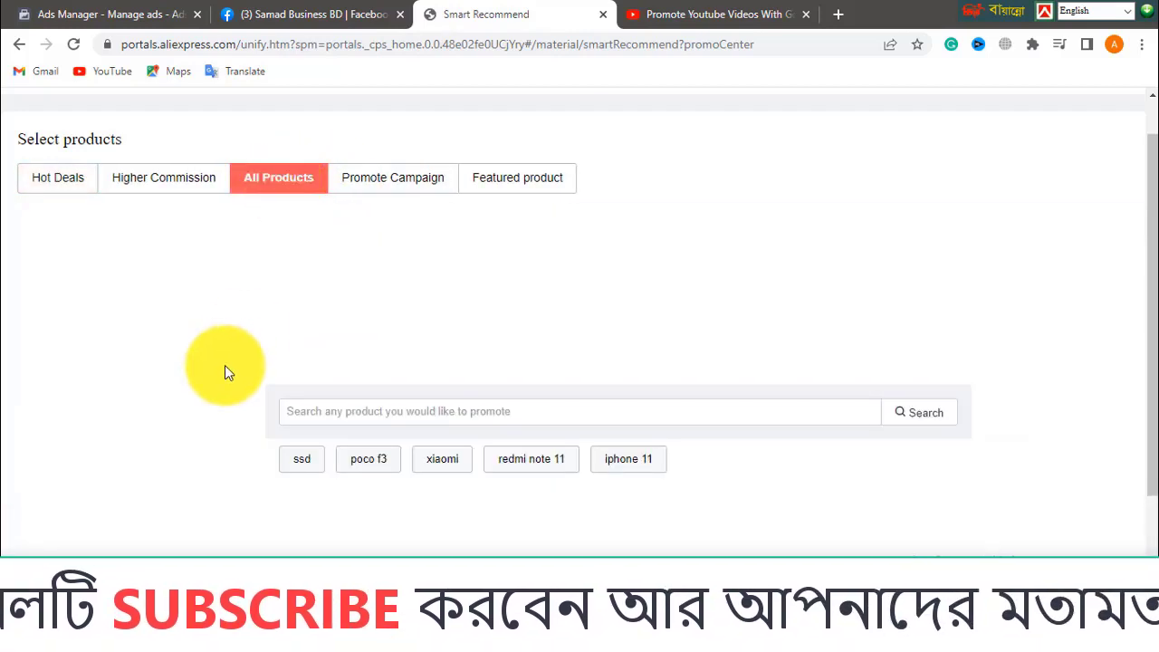
pyautogui.scroll(-2, 224, 365)
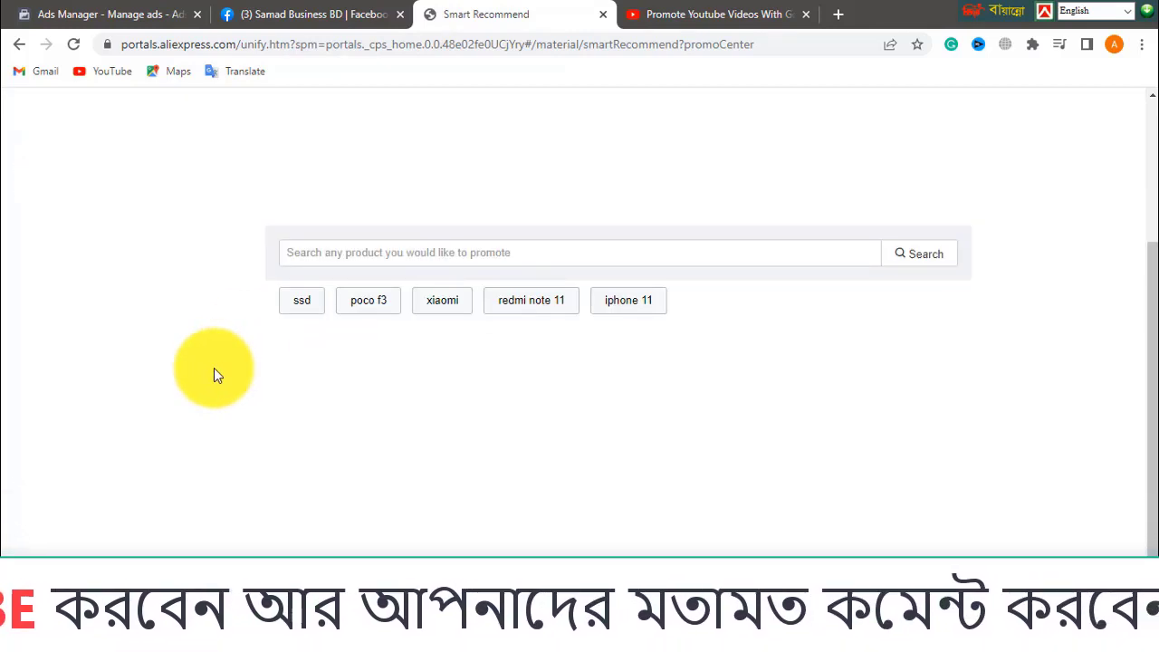
pyautogui.scroll(2, 308, 352)
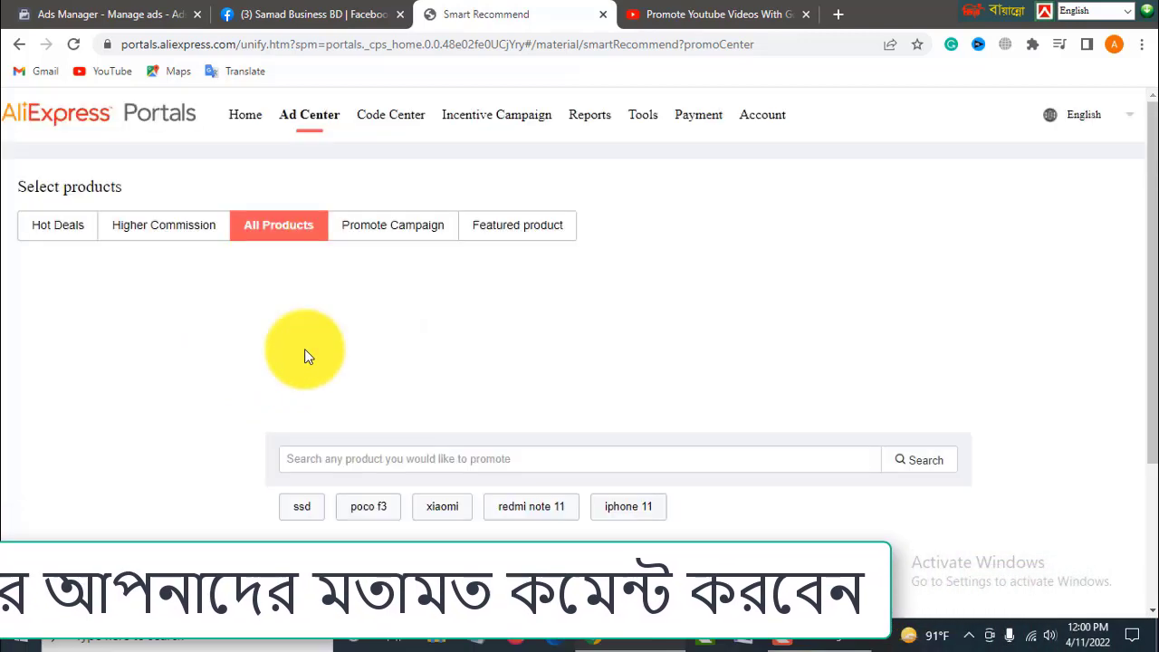
pyautogui.click(387, 229)
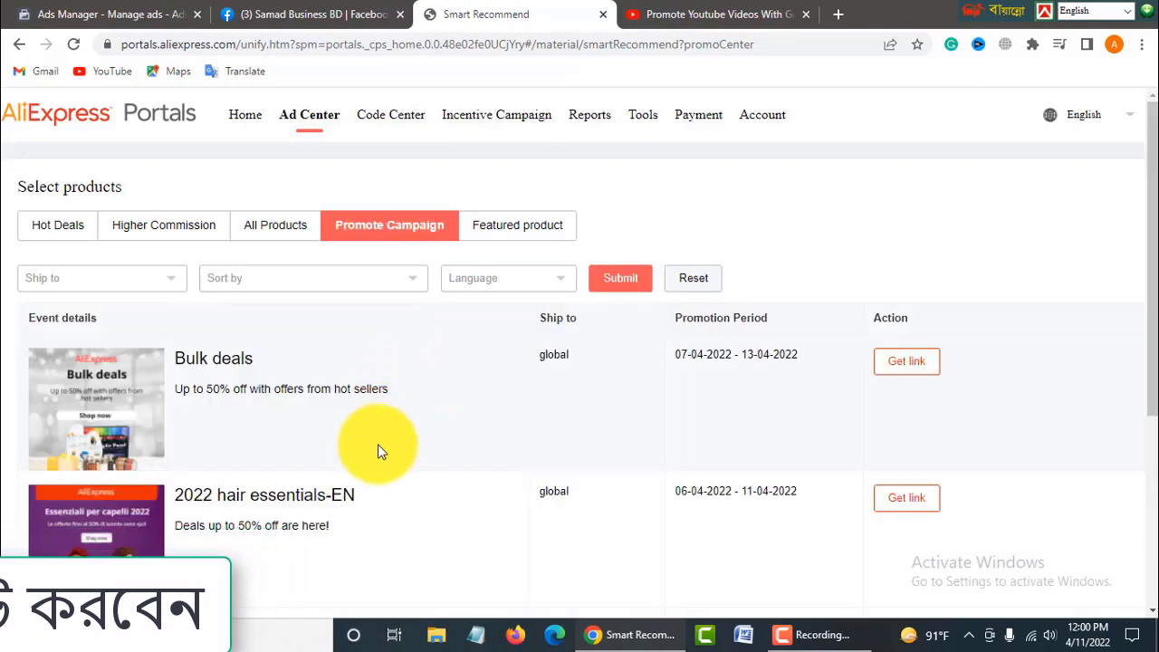
# Browse the campaign list and open the promotion link details for the first Home page (Smart links) campaign.
pyautogui.scroll(-5, 378, 444)
pyautogui.scroll(-4, 377, 444)
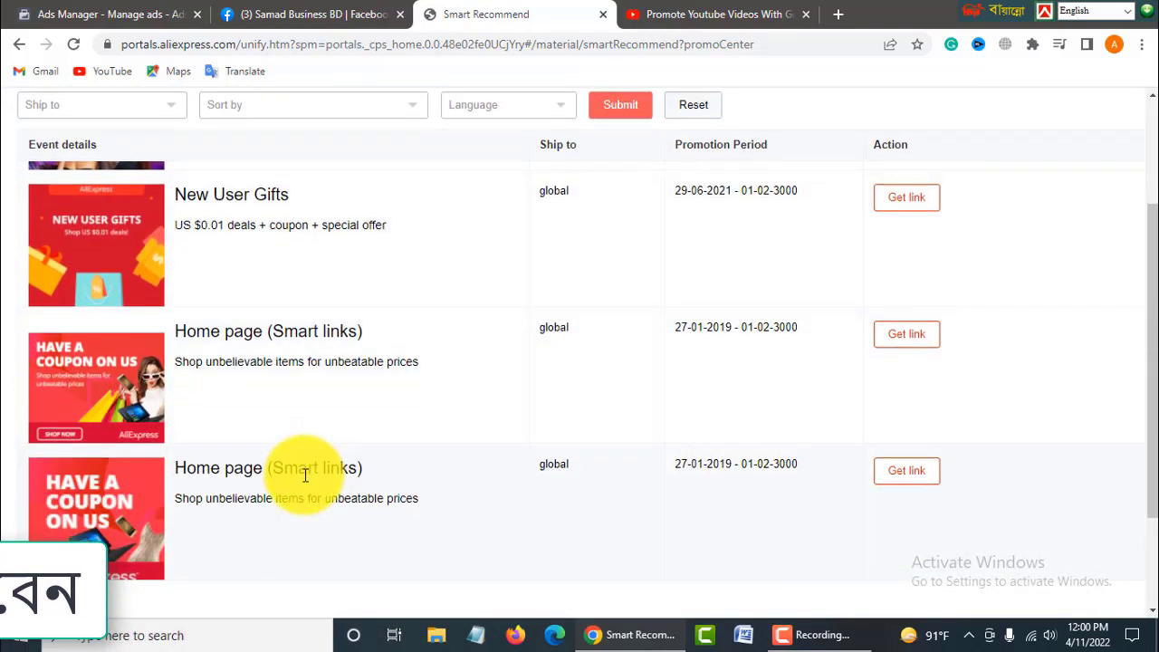
pyautogui.scroll(2, 305, 475)
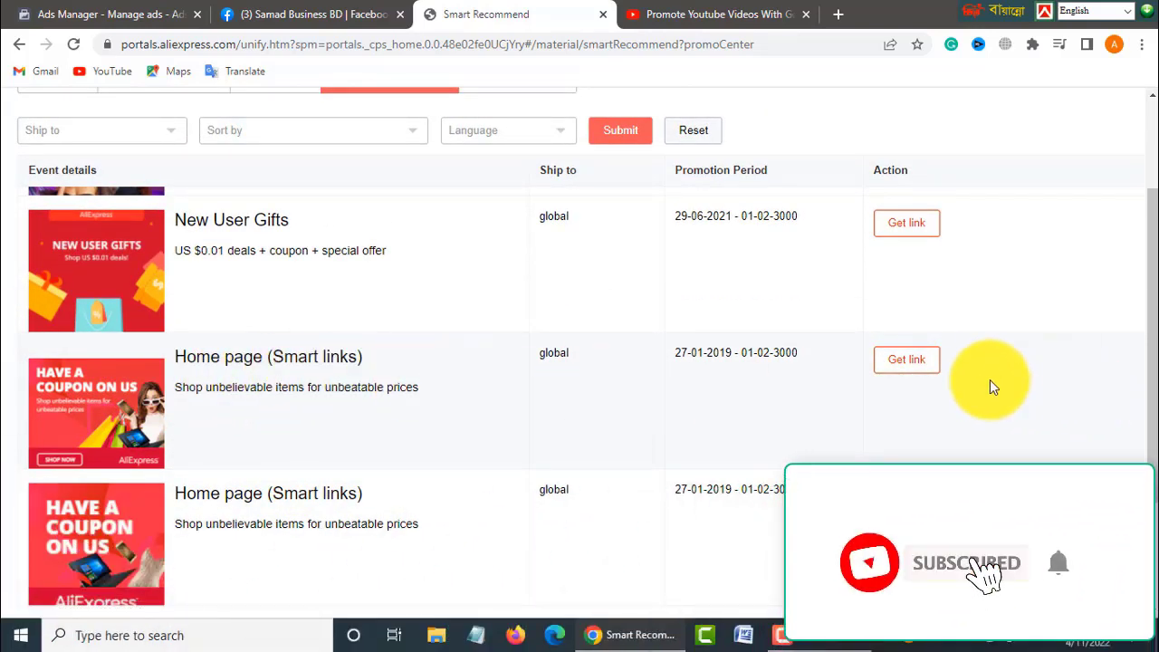
pyautogui.click(907, 361)
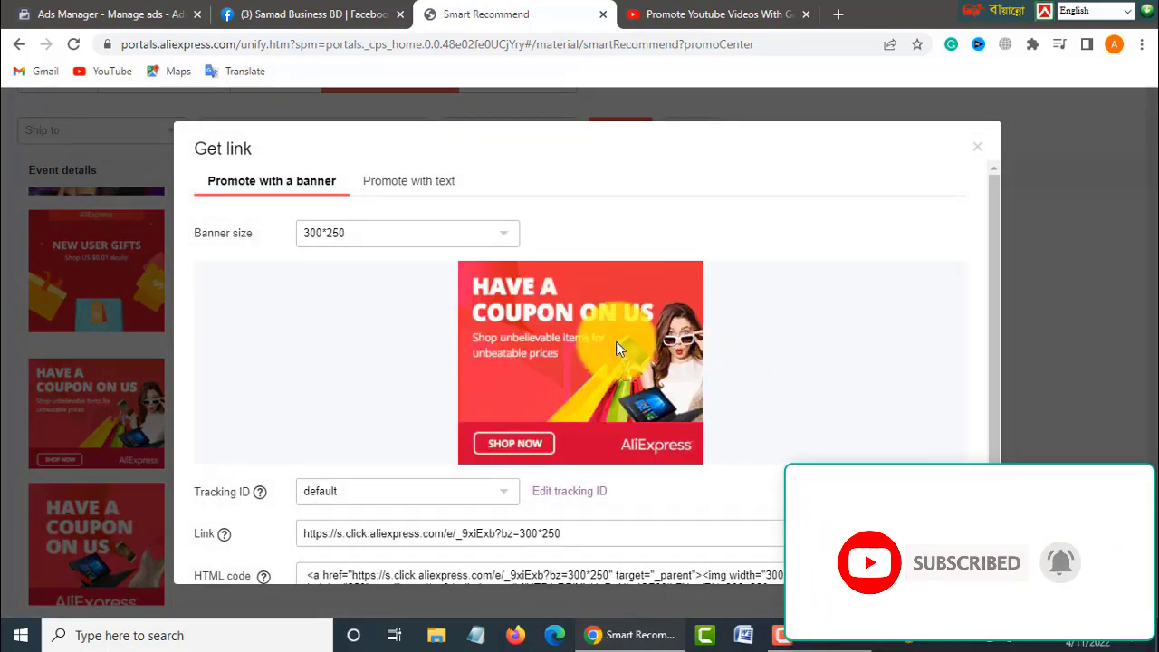
pyautogui.scroll(-2, 681, 390)
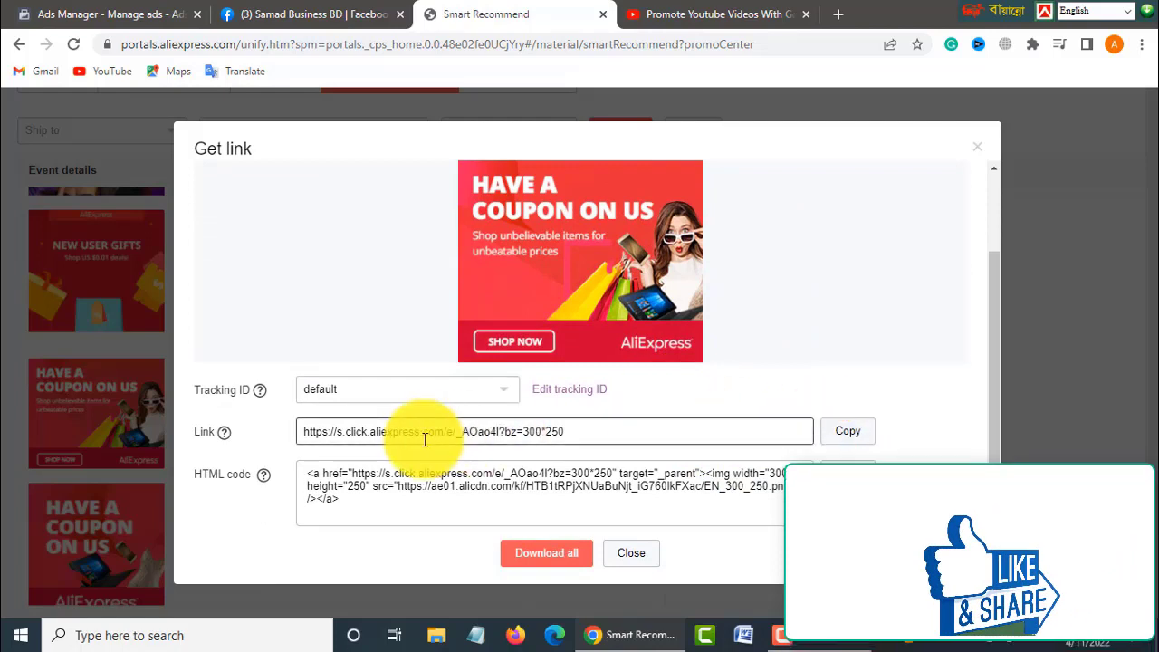
# Inspect the banner's link and HTML code and copy the 300*250 affiliate link.
pyautogui.click(378, 437)
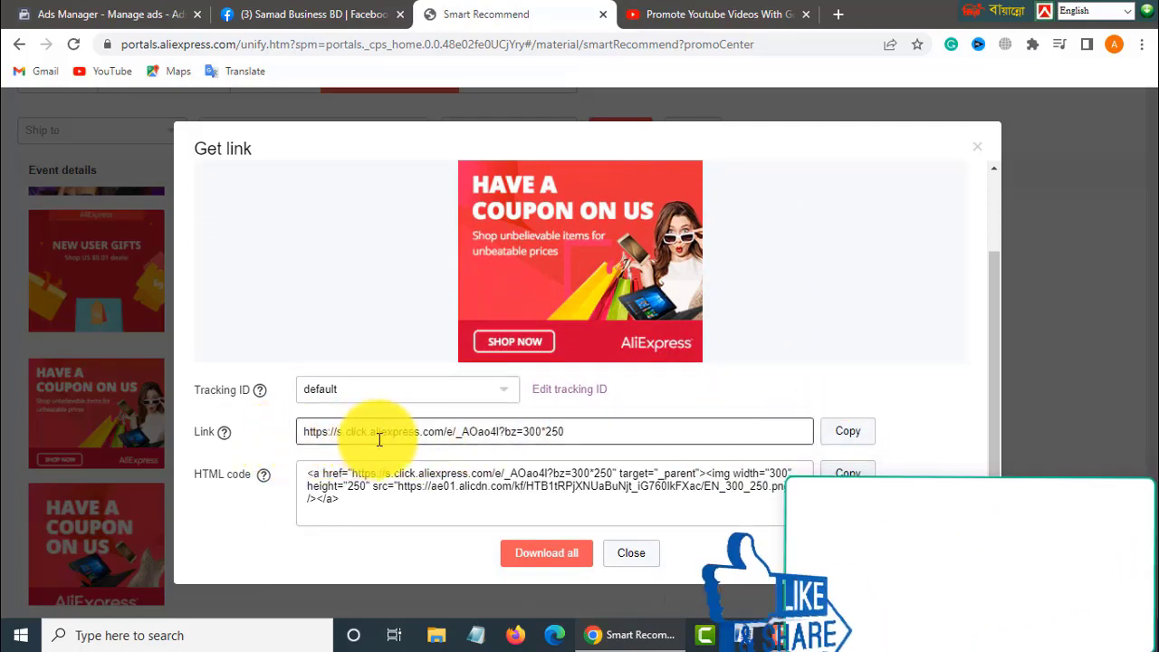
pyautogui.click(367, 503)
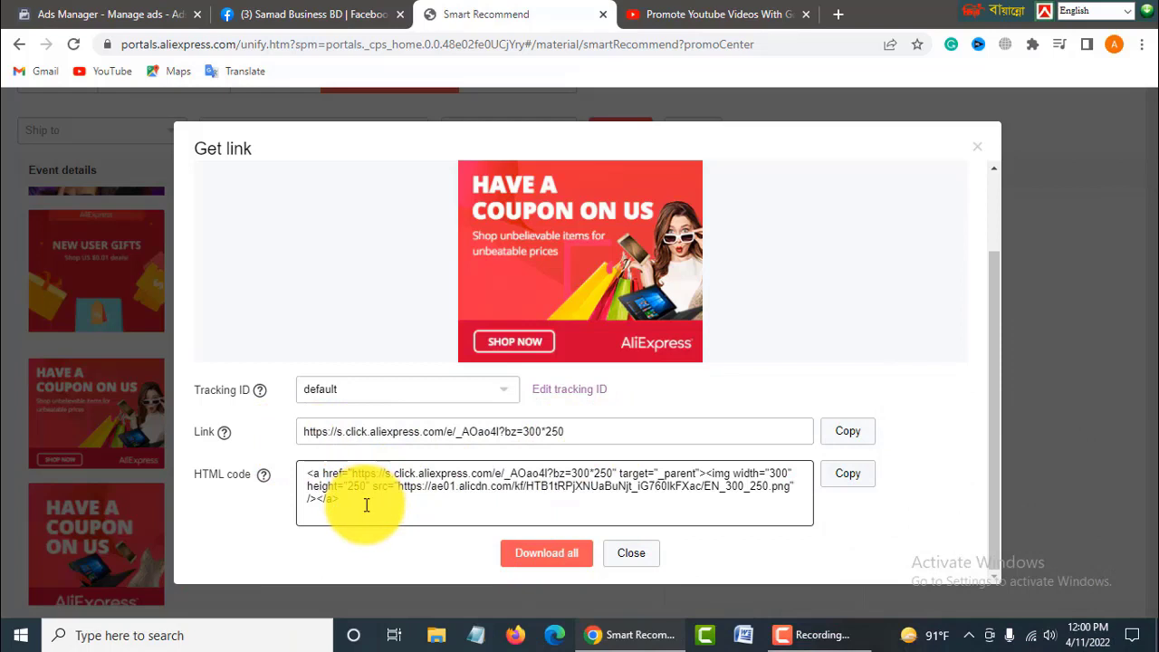
pyautogui.moveTo(357, 500); pyautogui.dragTo(303, 476)
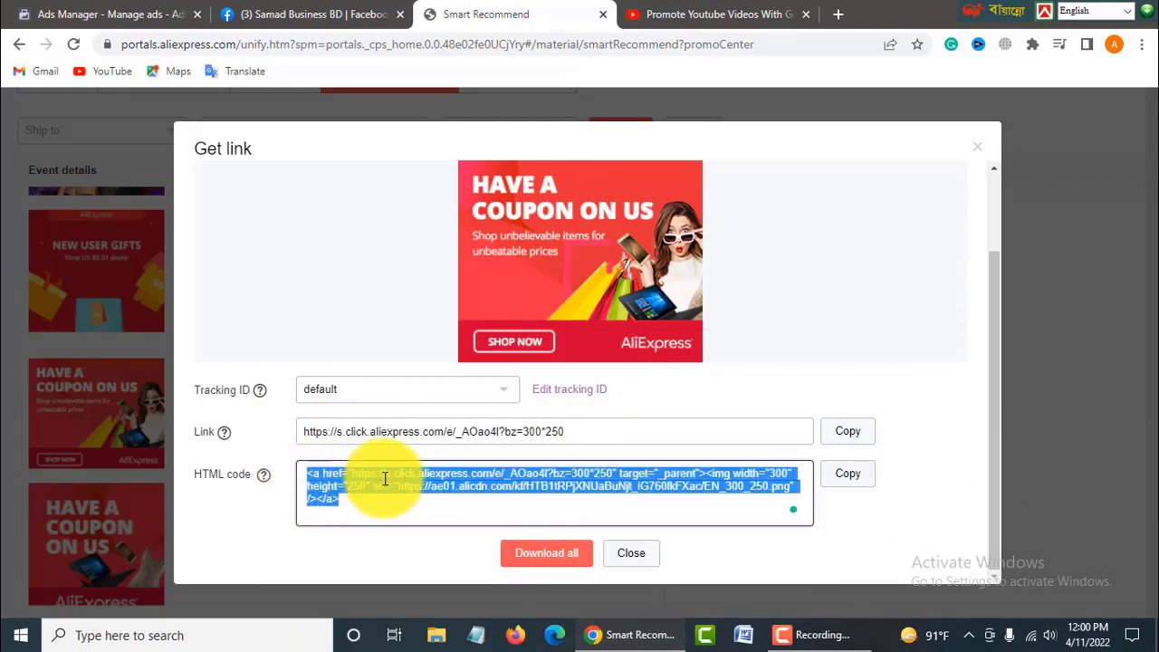
pyautogui.click(849, 439)
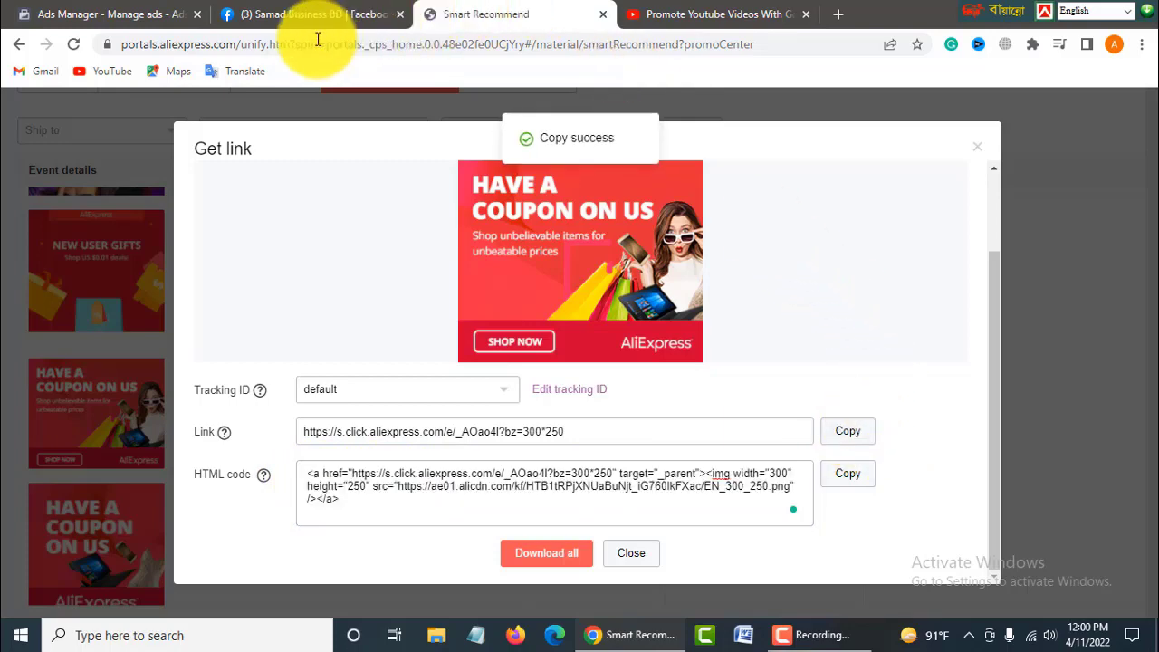
# Switch to Facebook and open the managed Samad Business BD page at its post creation area.
pyautogui.click(319, 11)
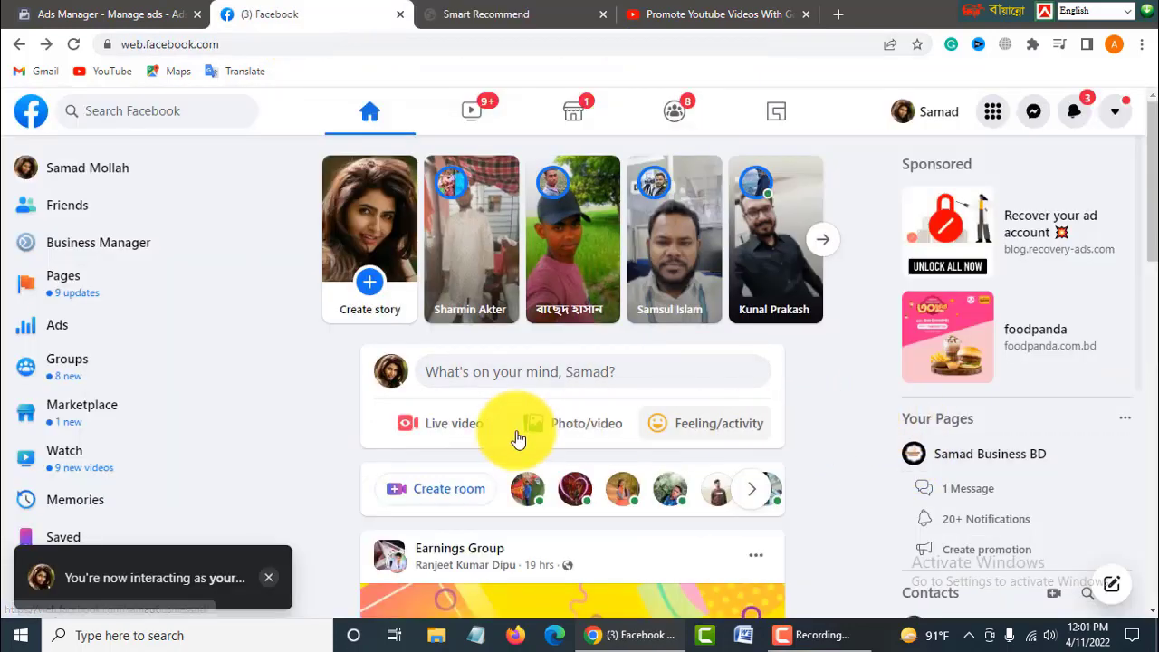
pyautogui.click(85, 286)
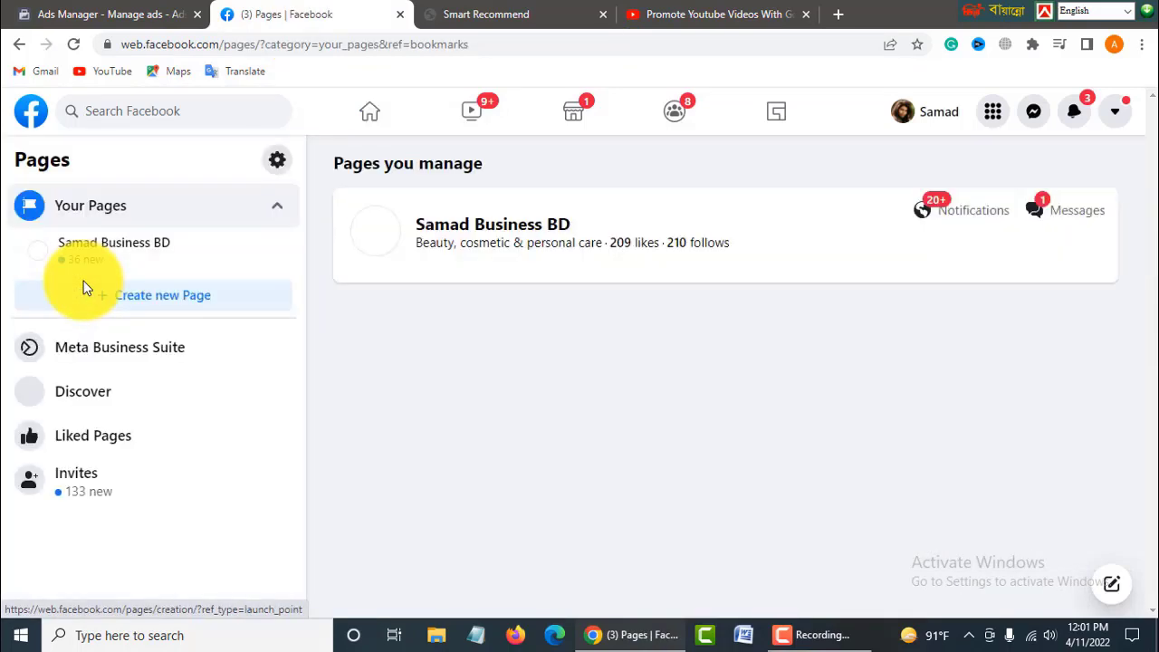
pyautogui.click(470, 237)
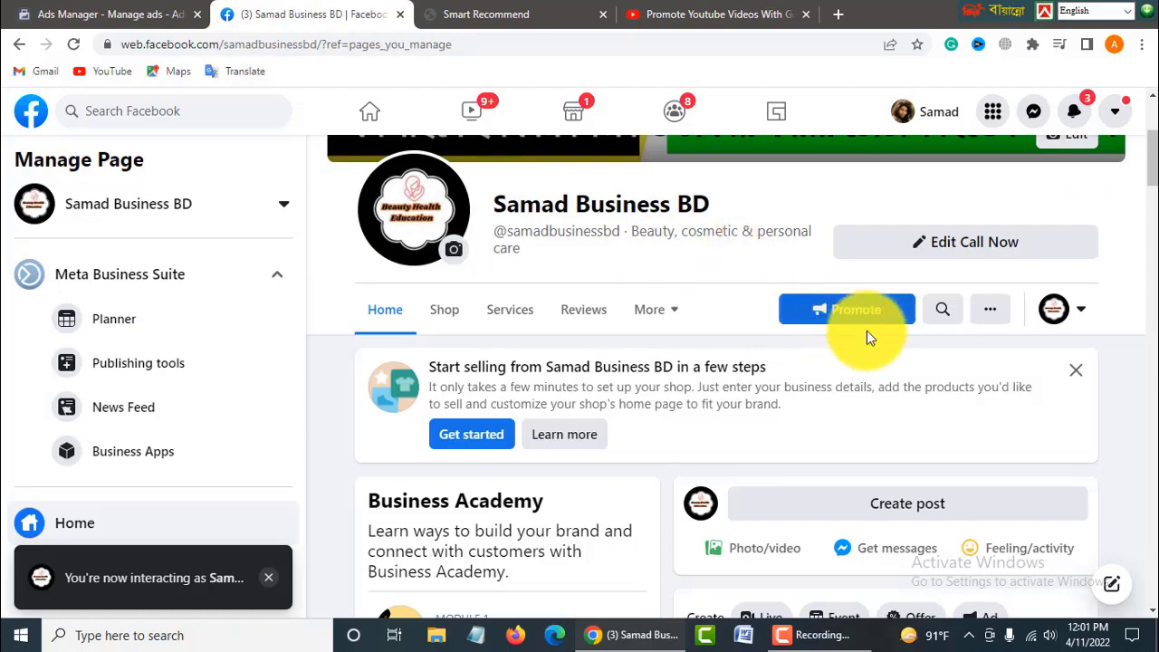
pyautogui.scroll(-1, 878, 390)
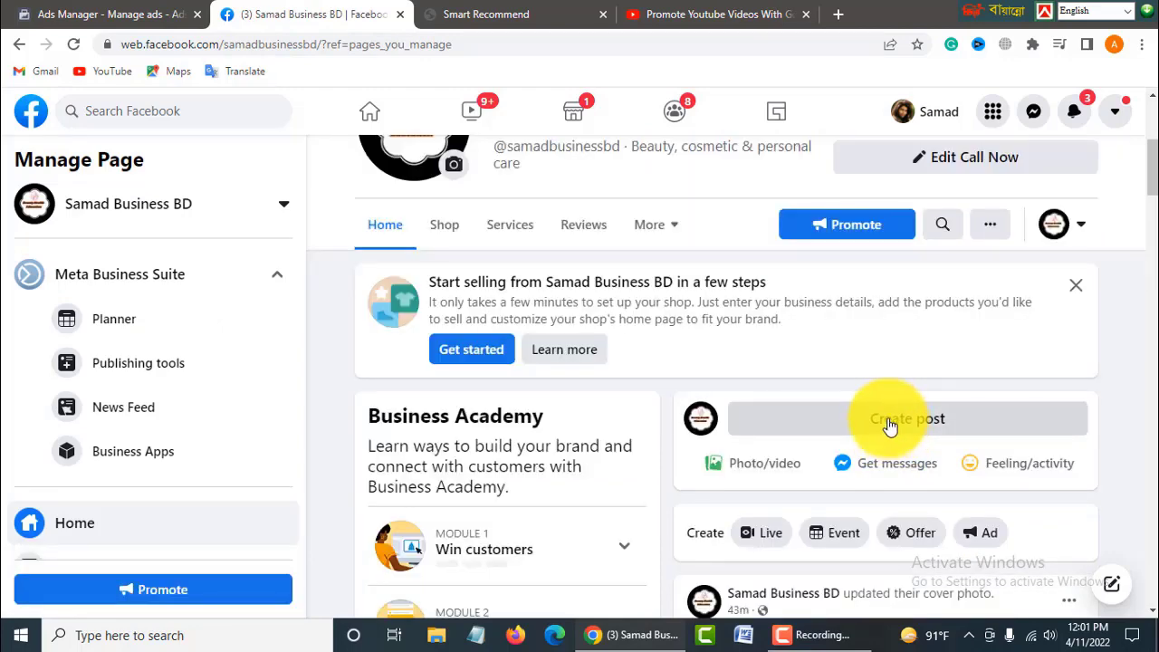
# Save the AliExpress coupon banner image to the Desktop as EN_300_250 (1).webp.
pyautogui.click(537, 11)
pyautogui.scroll(1, 579, 329)
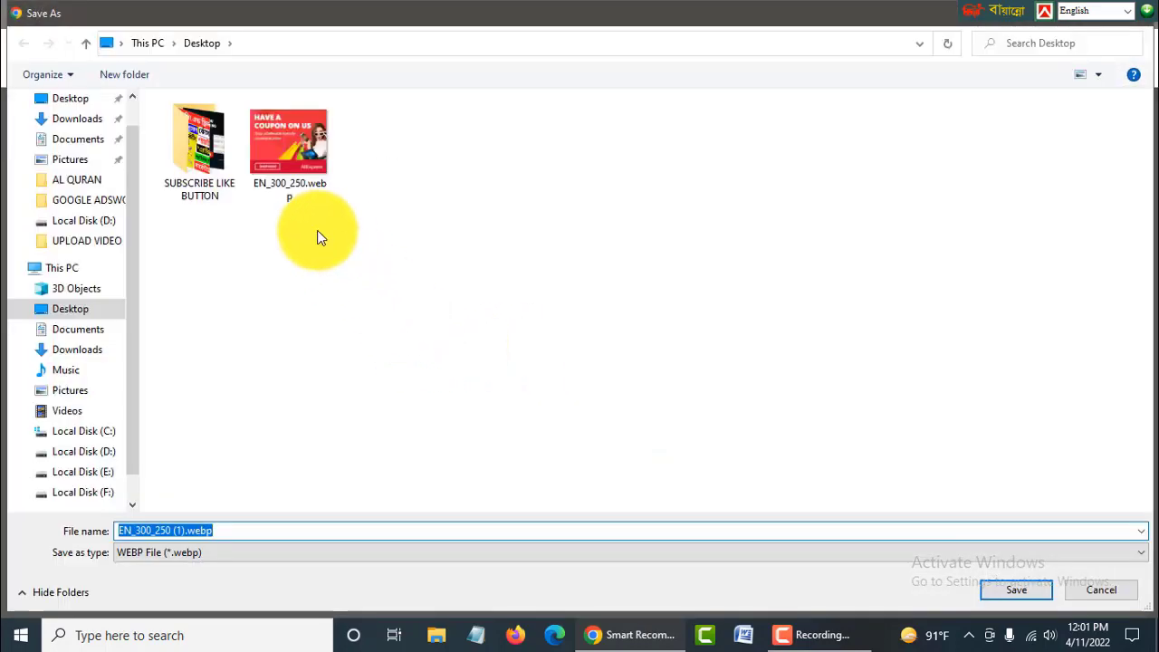
pyautogui.click(1010, 591)
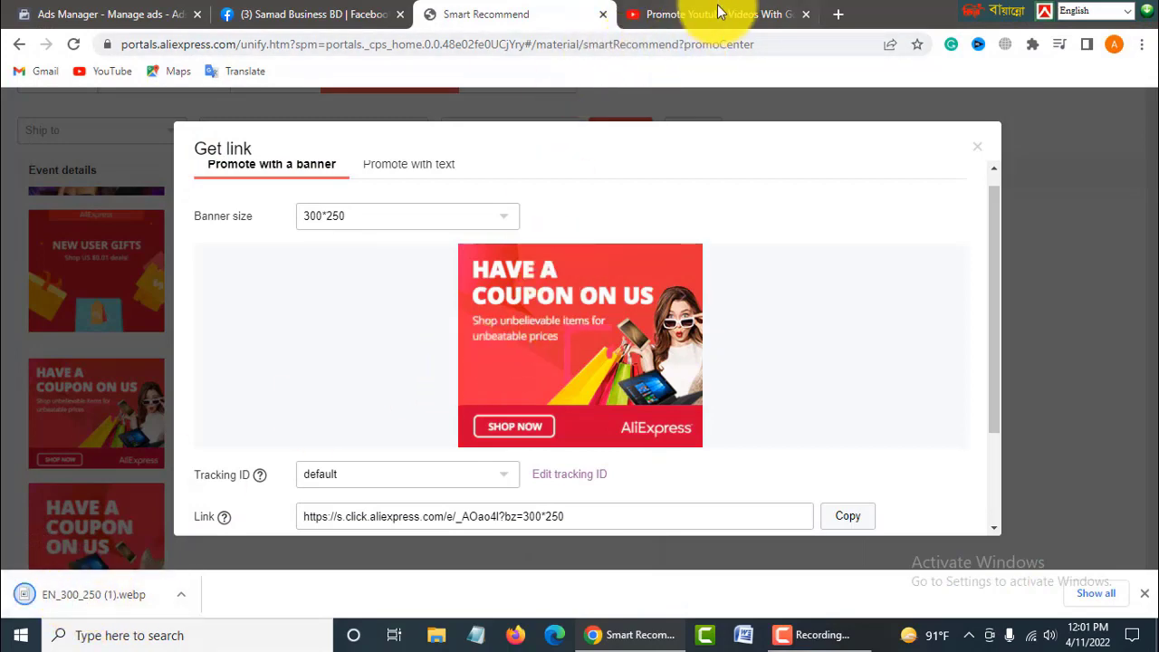
# Start a new post on the Samad Business BD page and attach EN_300_250.webp from the Desktop.
pyautogui.click(313, 14)
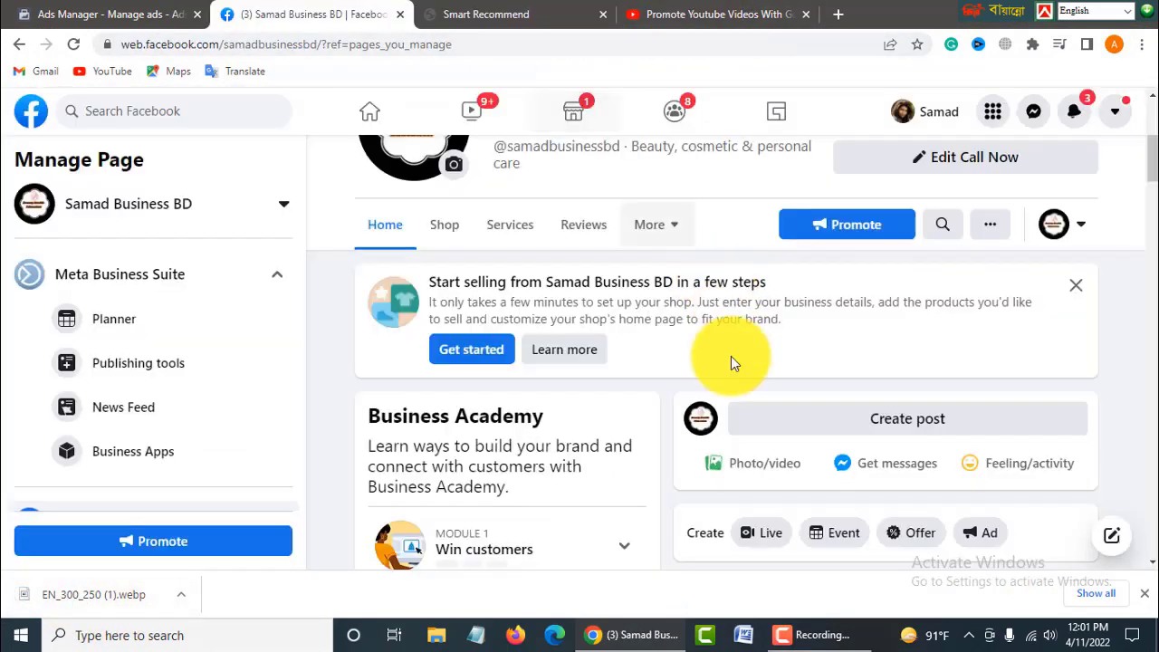
pyautogui.click(906, 421)
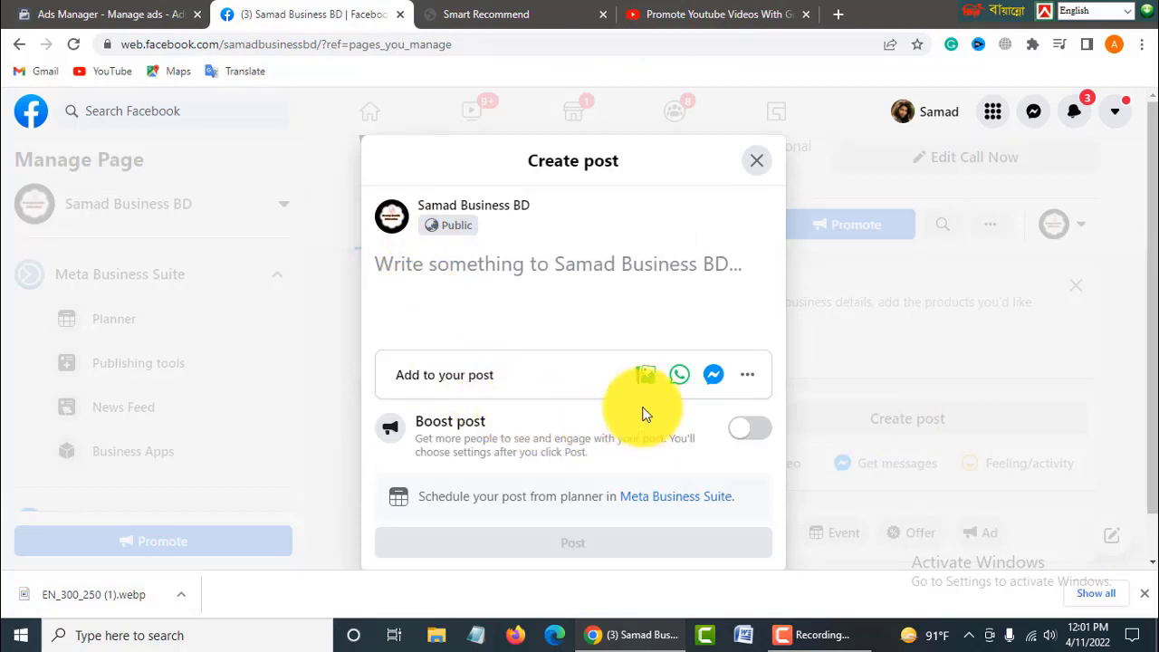
pyautogui.click(645, 380)
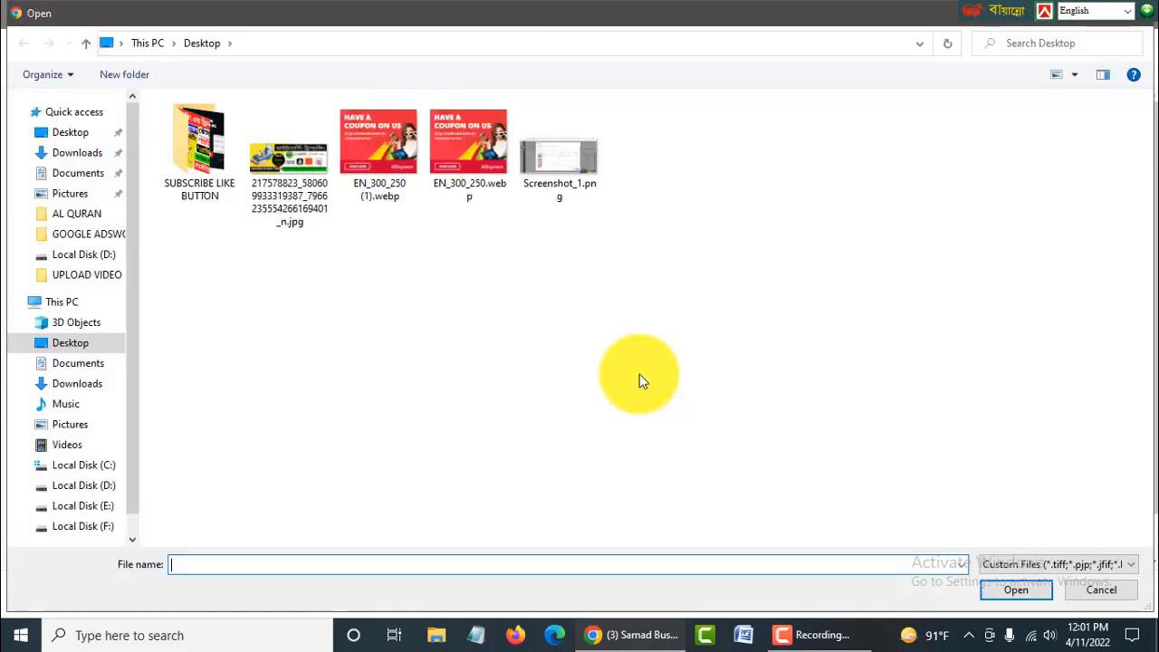
pyautogui.click(469, 152)
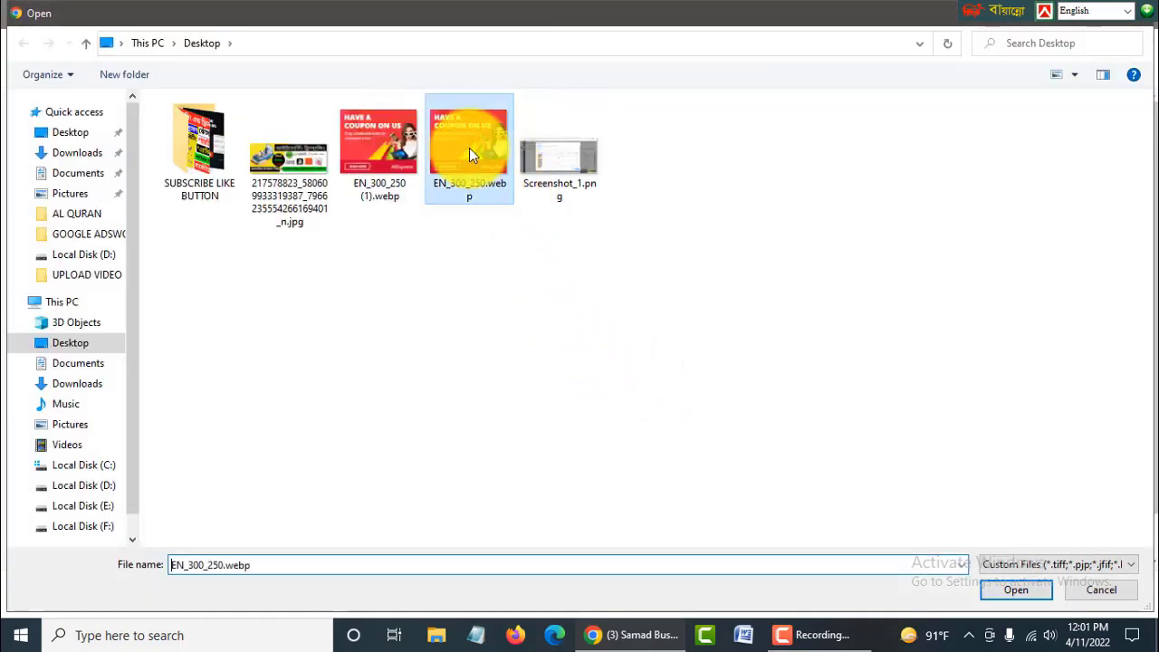
pyautogui.click(1017, 591)
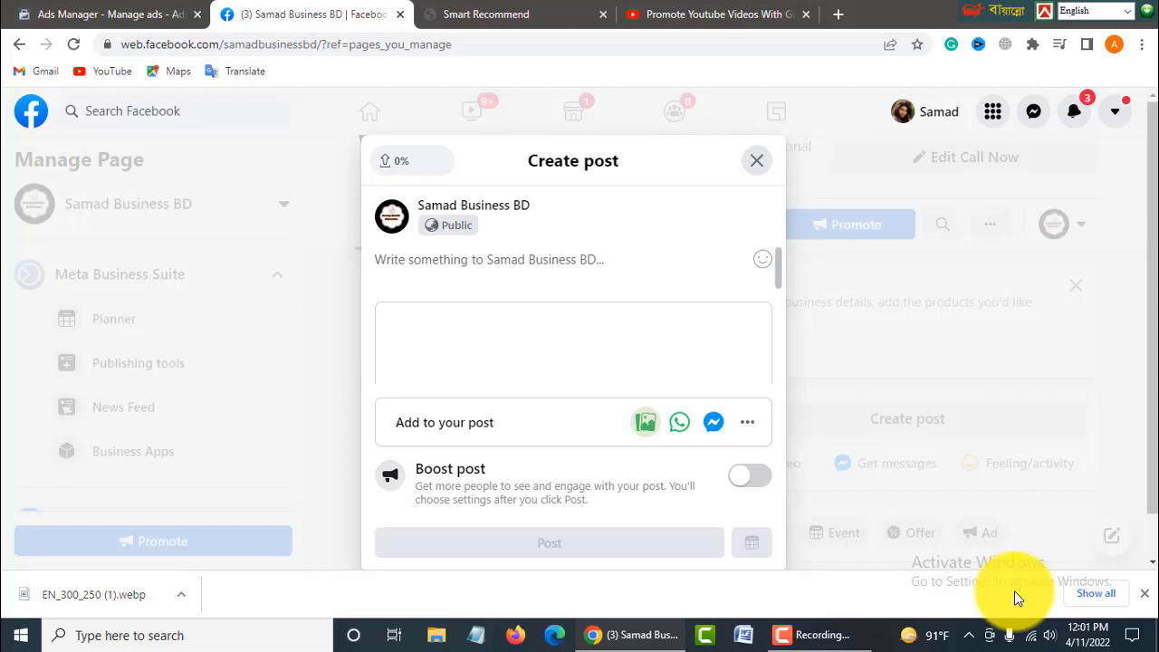
# Copy the 300*250 banner link from AliExpress Portals again and paste it into the Facebook post's text.
pyautogui.rightClick(420, 262)
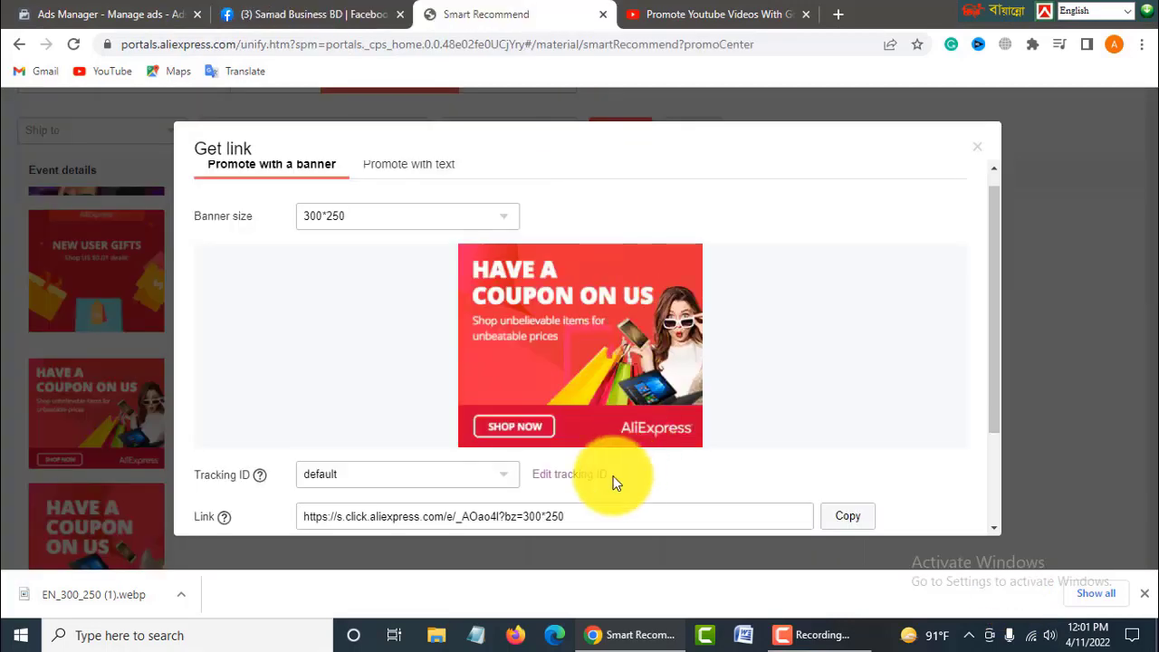
pyautogui.scroll(-3, 544, 448)
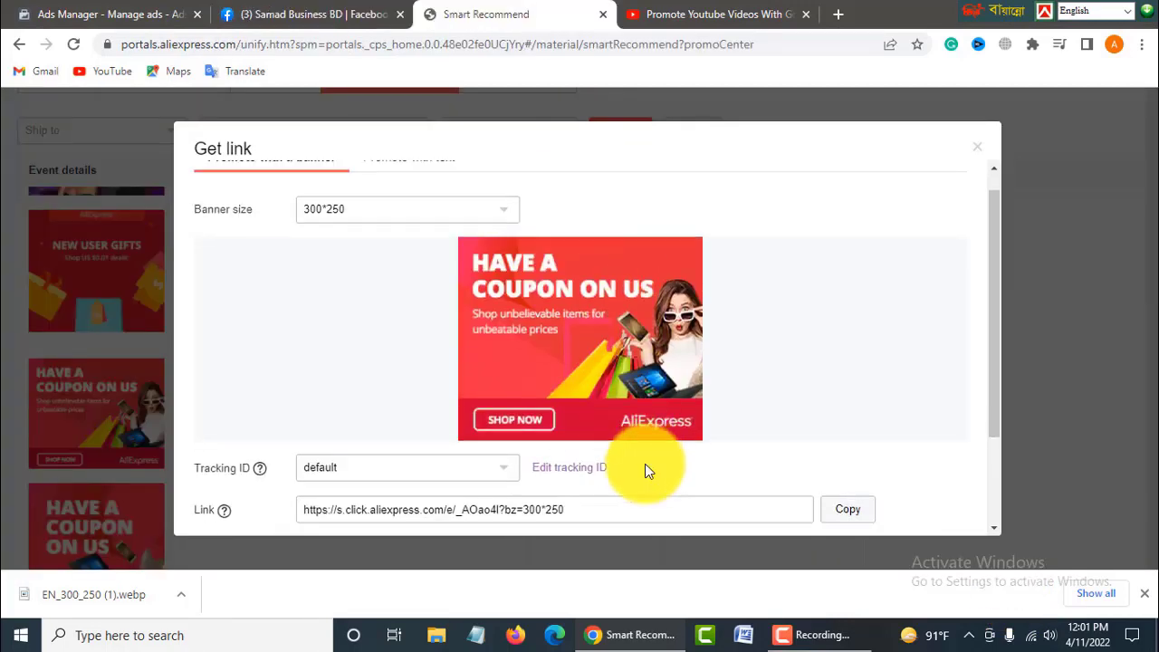
pyautogui.moveTo(565, 383); pyautogui.dragTo(290, 384)
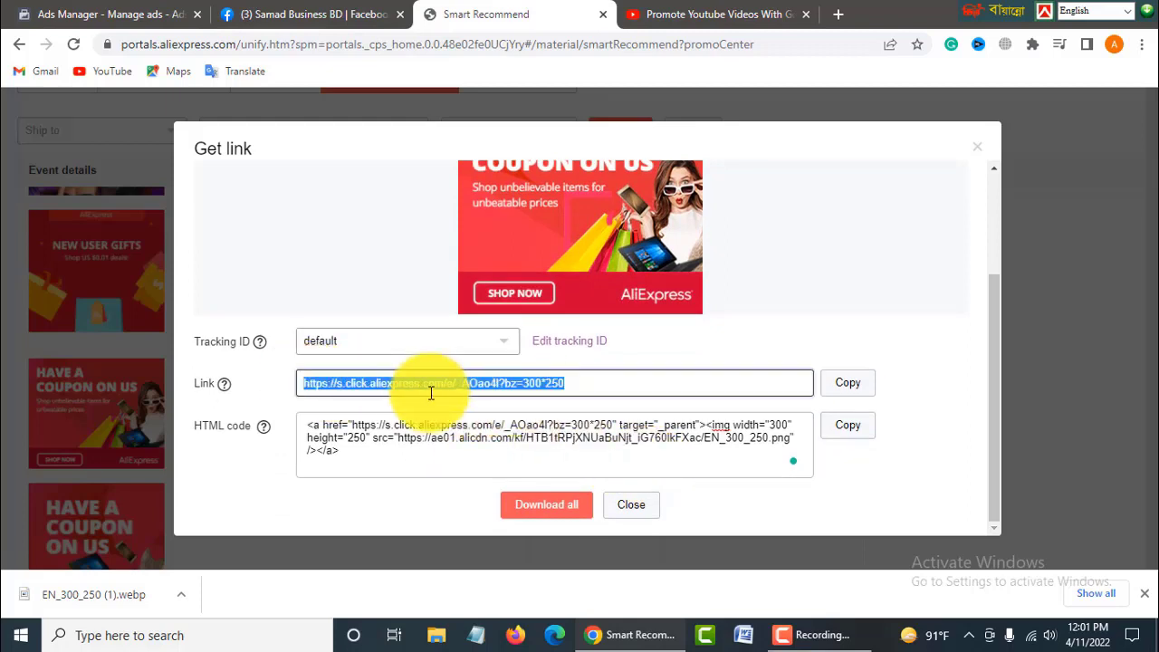
pyautogui.hotkey('ctrl', 'shift', 'Tab')
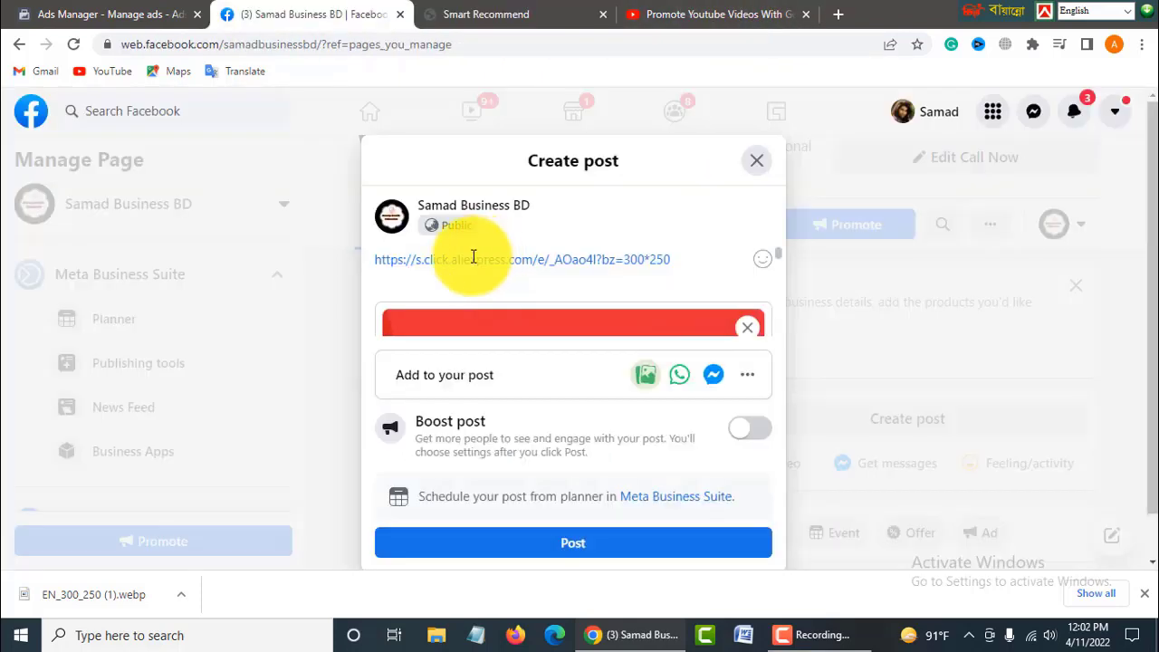
# Add "Big offer aliexpress product high quality low price. click here." above the link, publish the post and check it on the page.
pyautogui.scroll(1, 389, 263)
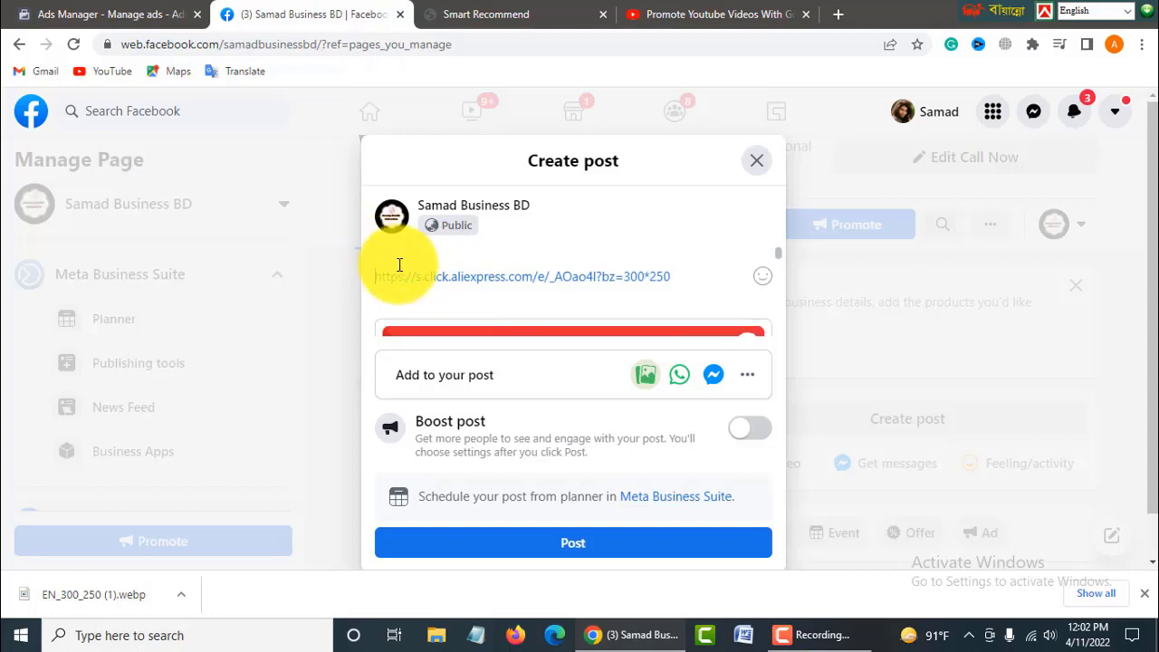
pyautogui.write('Big offer aliexpress product high quality low price click here')
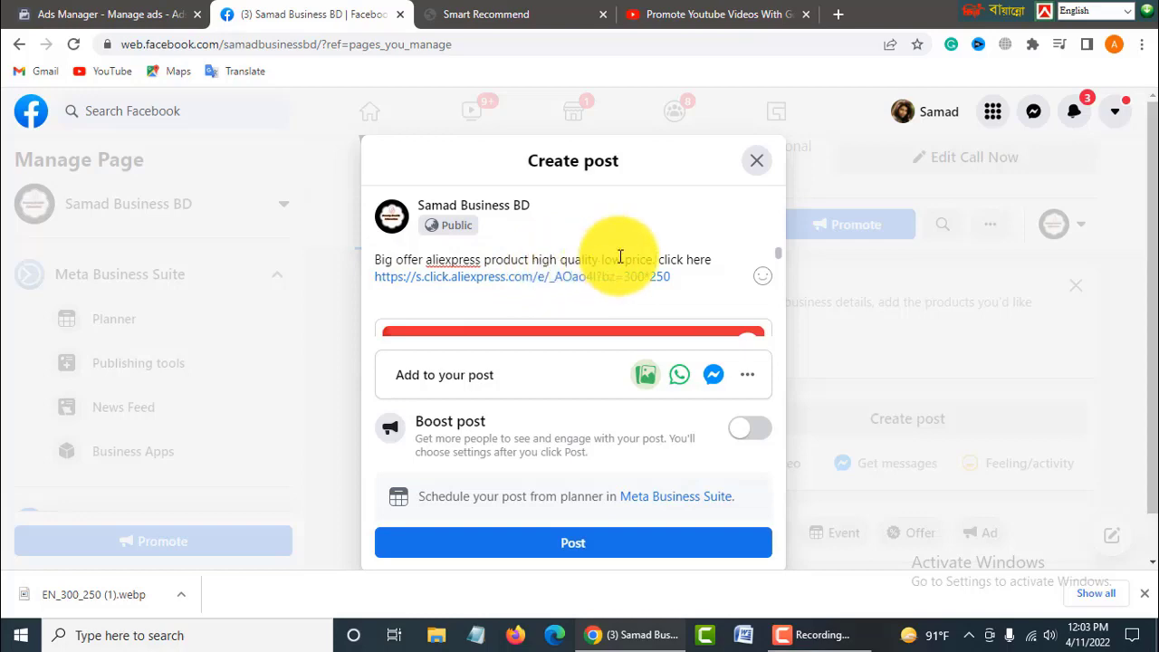
pyautogui.scroll(-2, 724, 262)
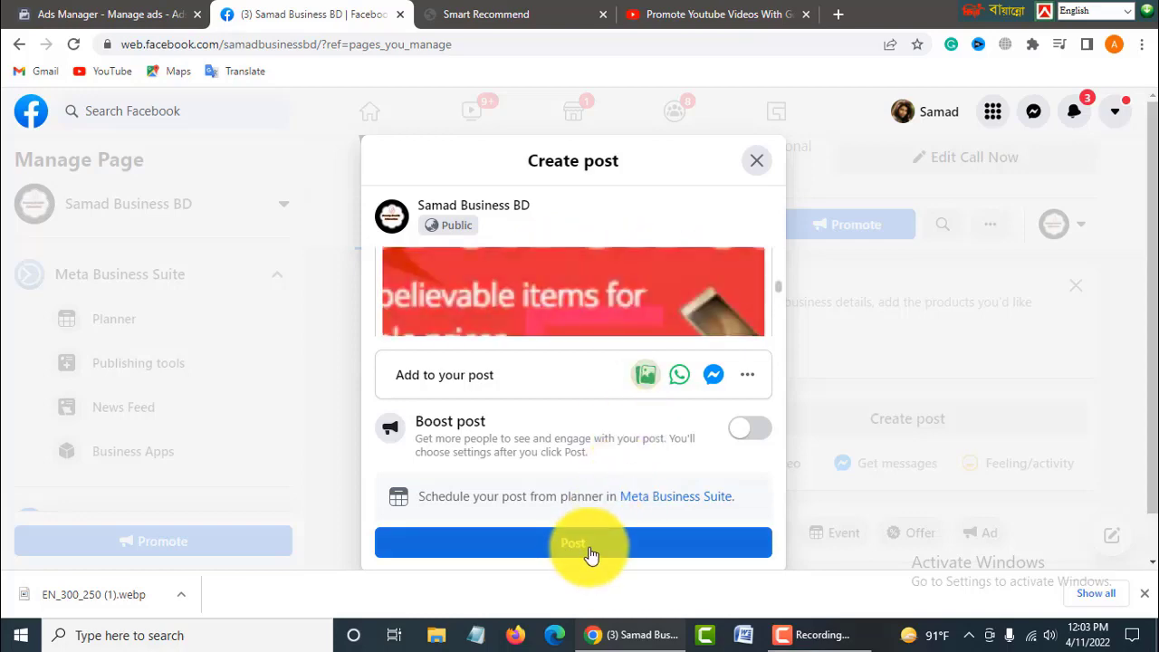
pyautogui.click(589, 543)
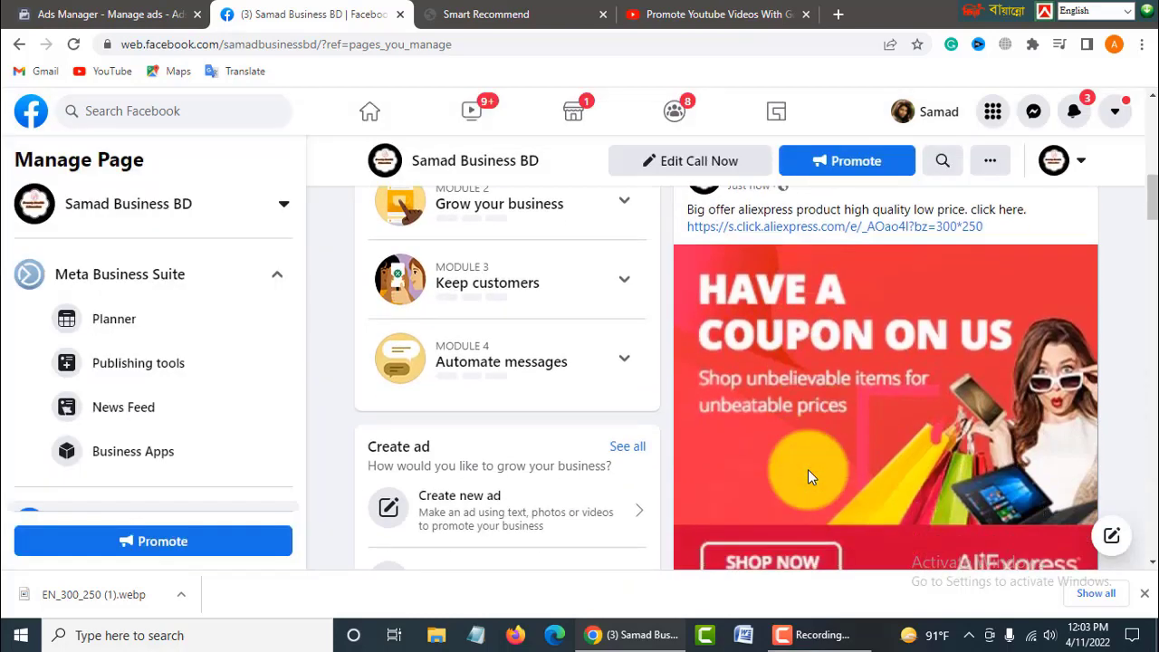
pyautogui.scroll(-1, 803, 475)
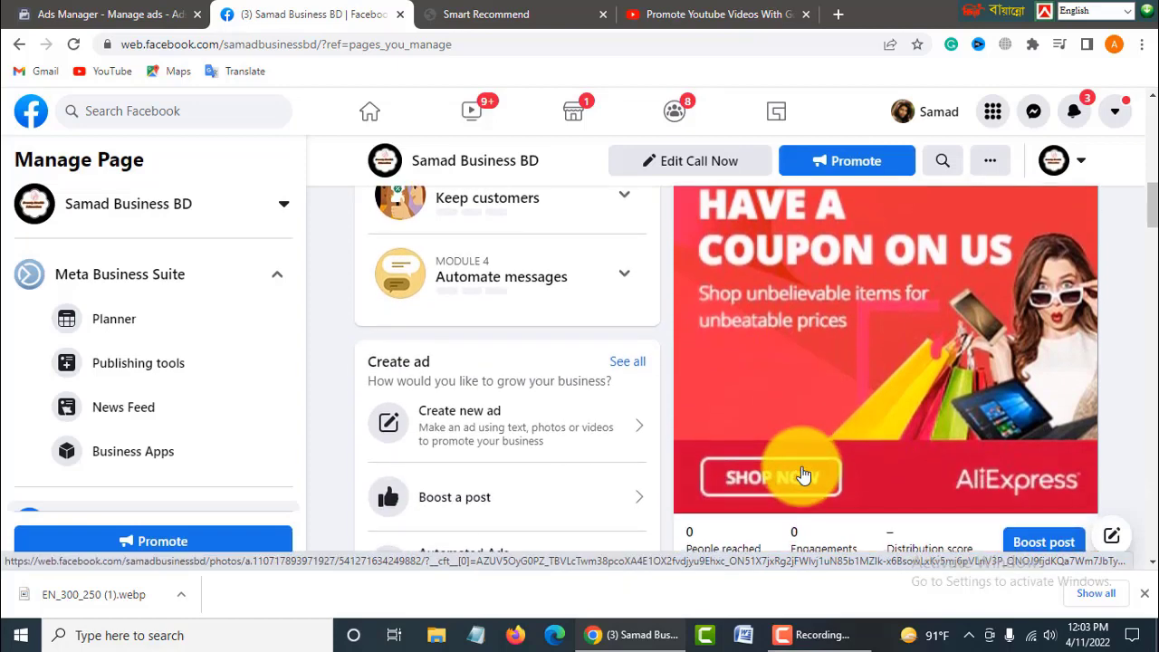
pyautogui.scroll(2, 803, 474)
# Return to Ads Manager and choose the "Big offer aliexpress product" Facebook post as the ad's creative.
pyautogui.click(109, 14)
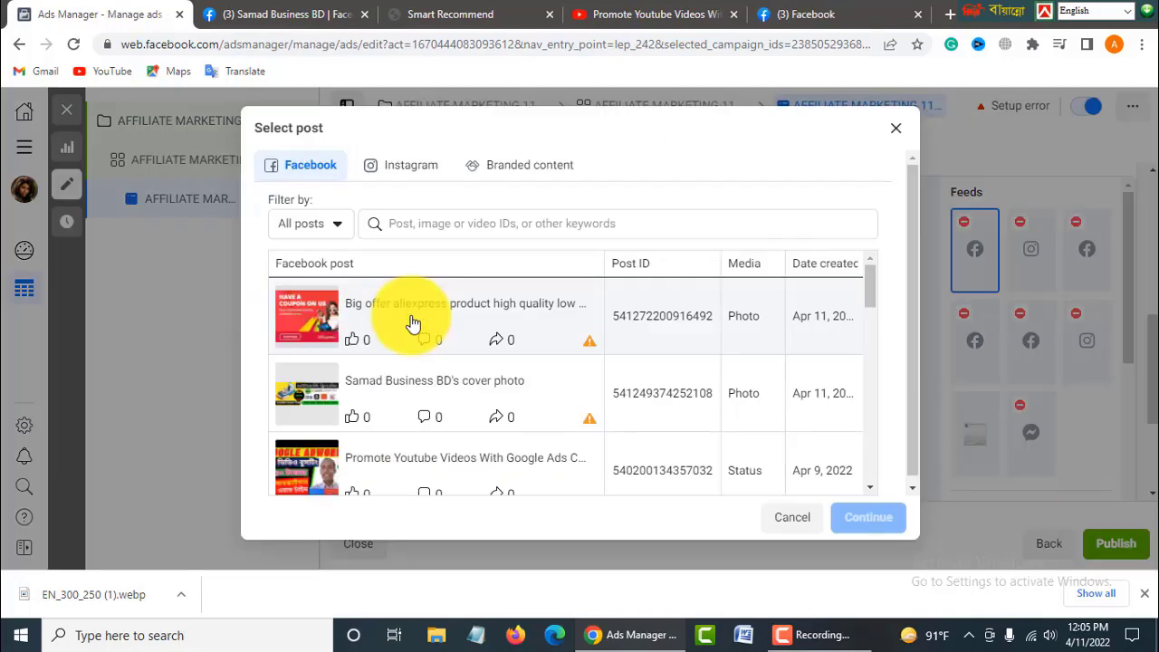
pyautogui.click(312, 317)
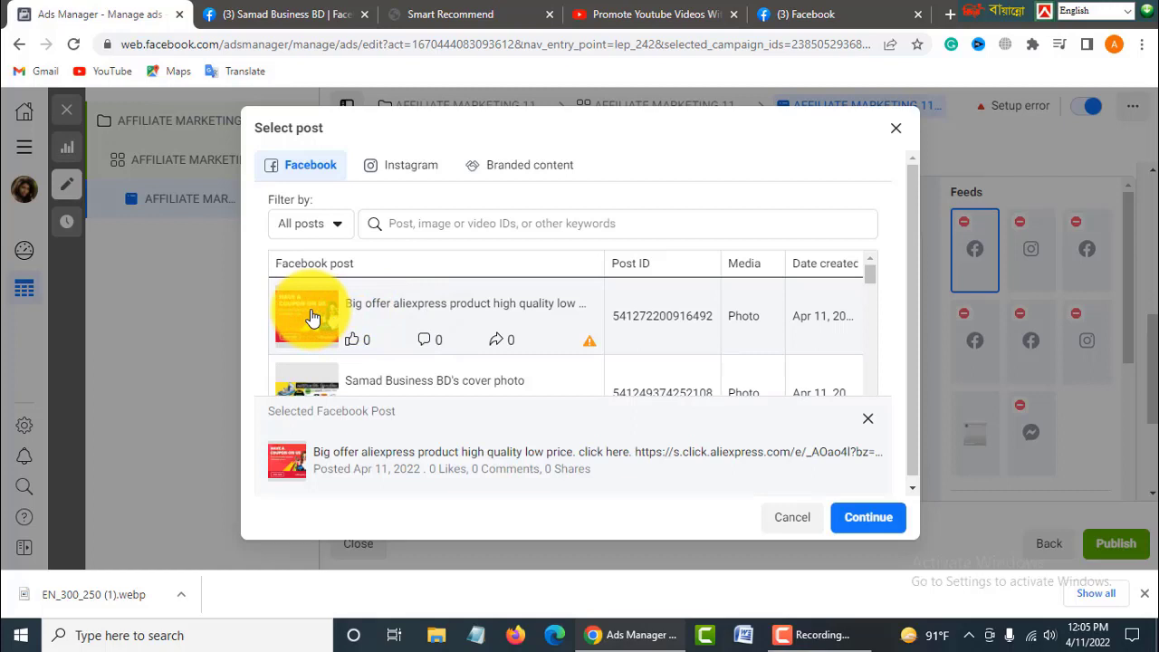
pyautogui.click(865, 520)
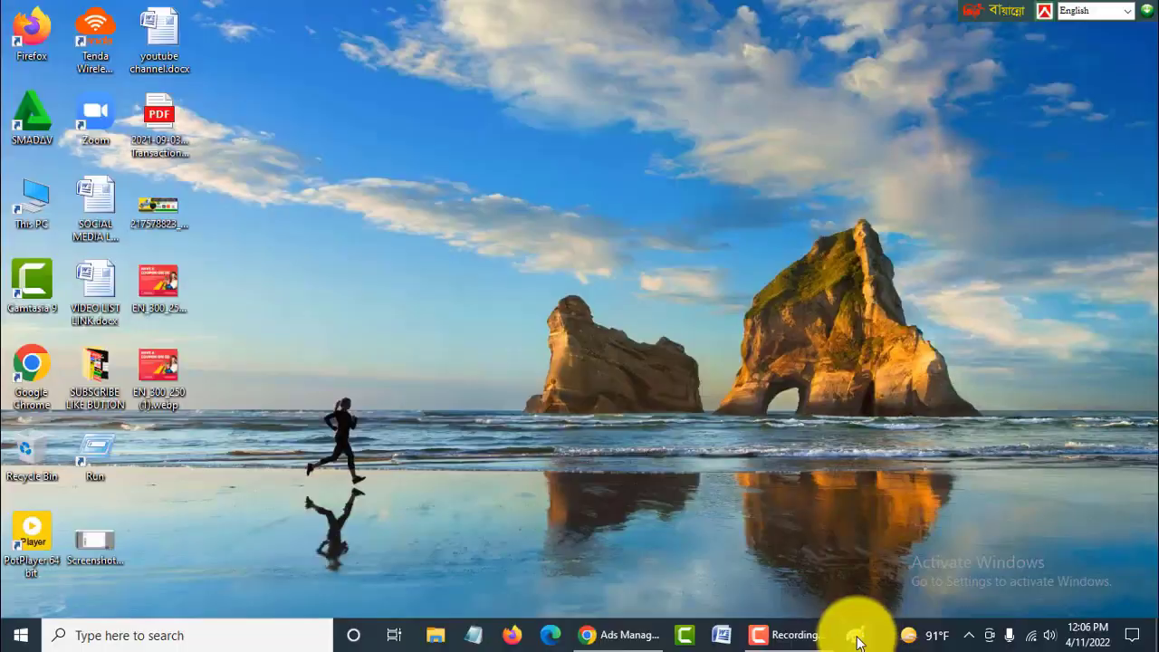
# Open Paint, insert EN_300_250 (1).webp from the Desktop into the blank canvas and move it toward the canvas centre.
pyautogui.click(857, 637)
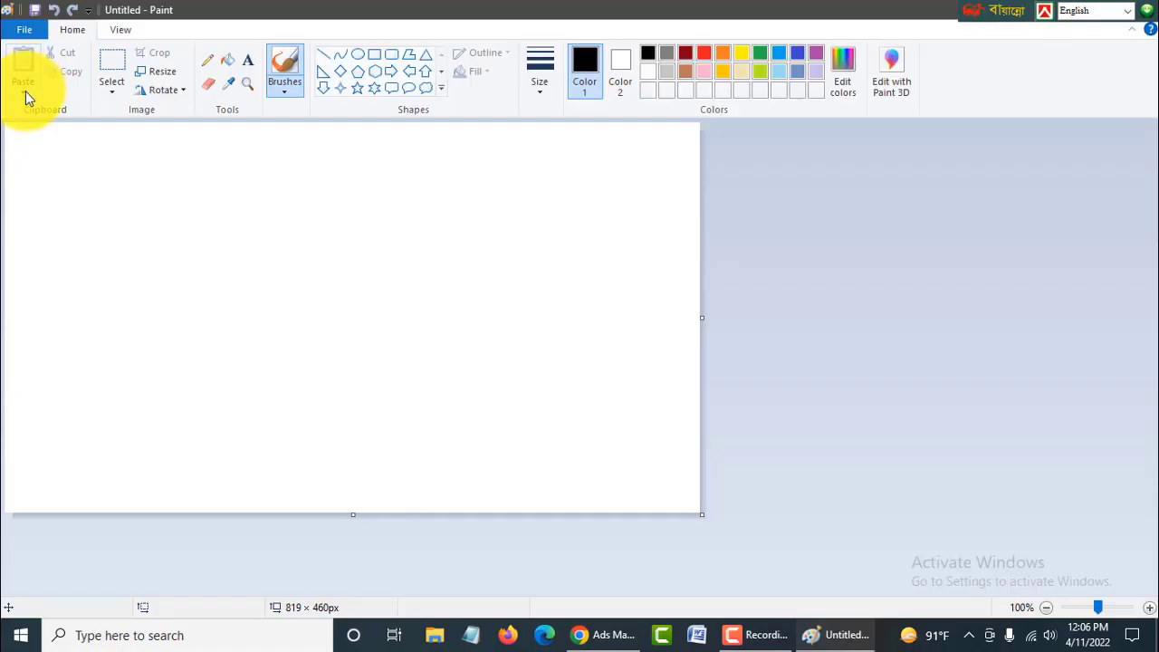
pyautogui.click(23, 93)
pyautogui.click(23, 94)
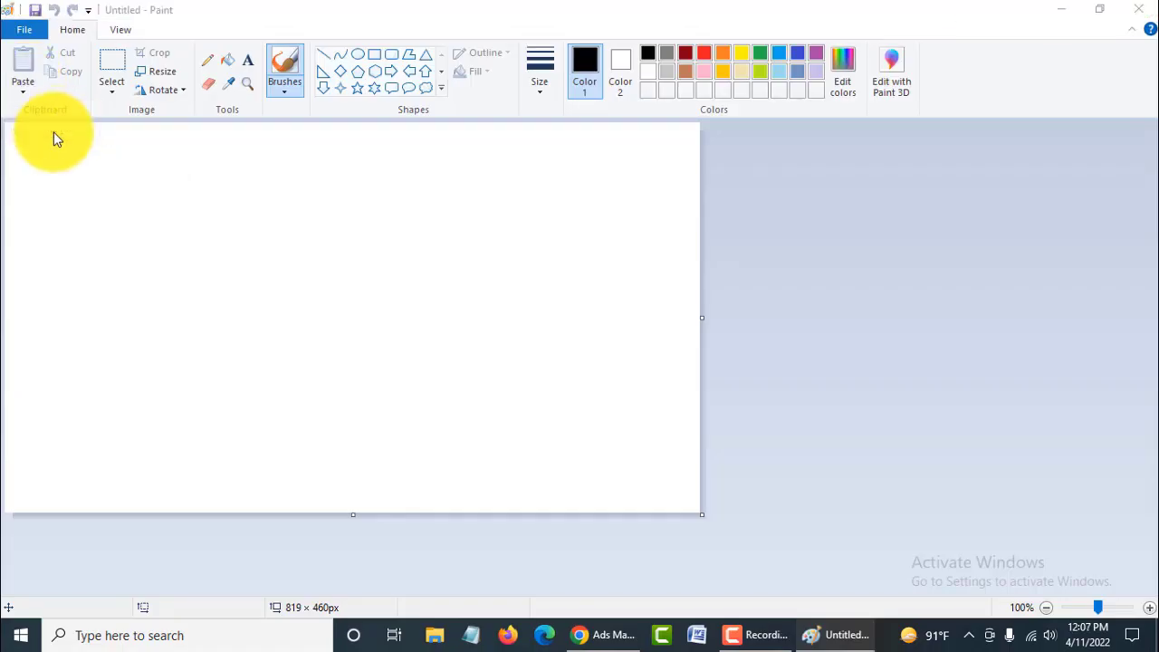
pyautogui.click(23, 91)
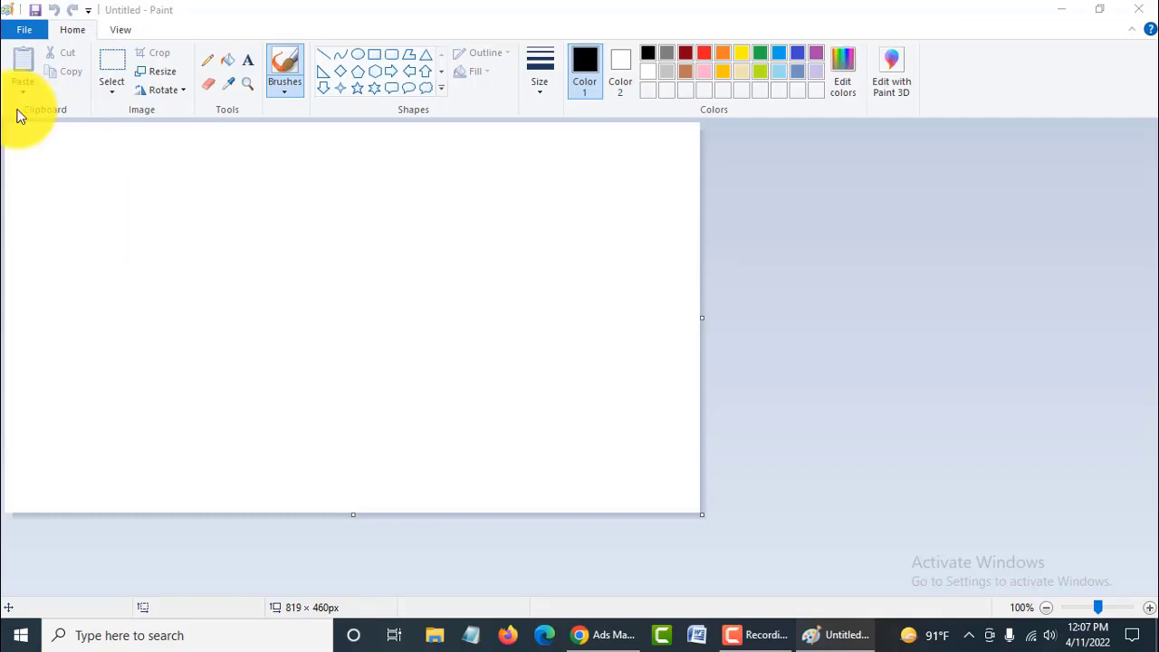
pyautogui.click(36, 131)
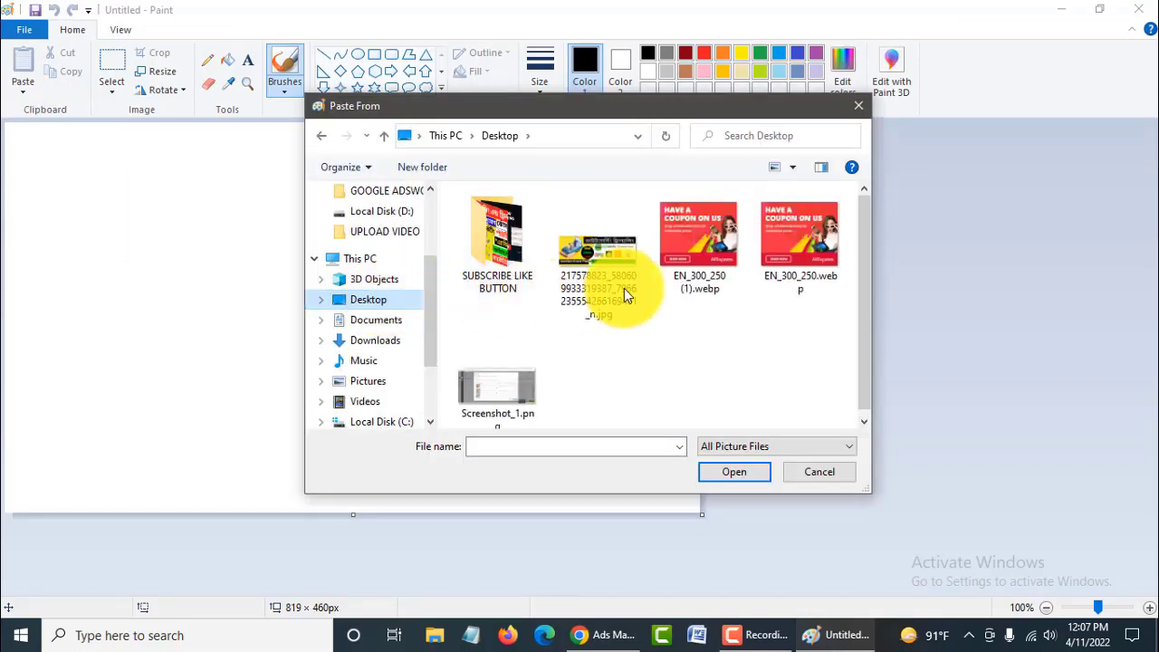
pyautogui.click(692, 225)
pyautogui.click(735, 472)
pyautogui.moveTo(148, 212); pyautogui.dragTo(315, 298)
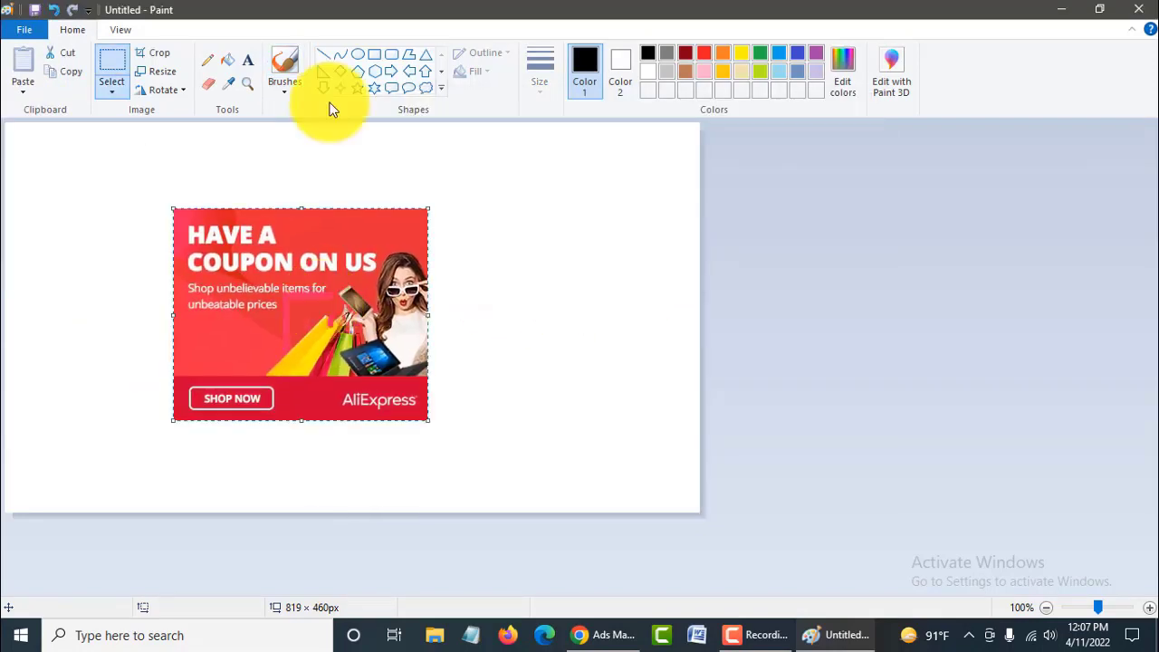
# Check the minimum Instagram media size in Ads Manager and crop the Paint canvas to the inserted banner.
pyautogui.click(625, 639)
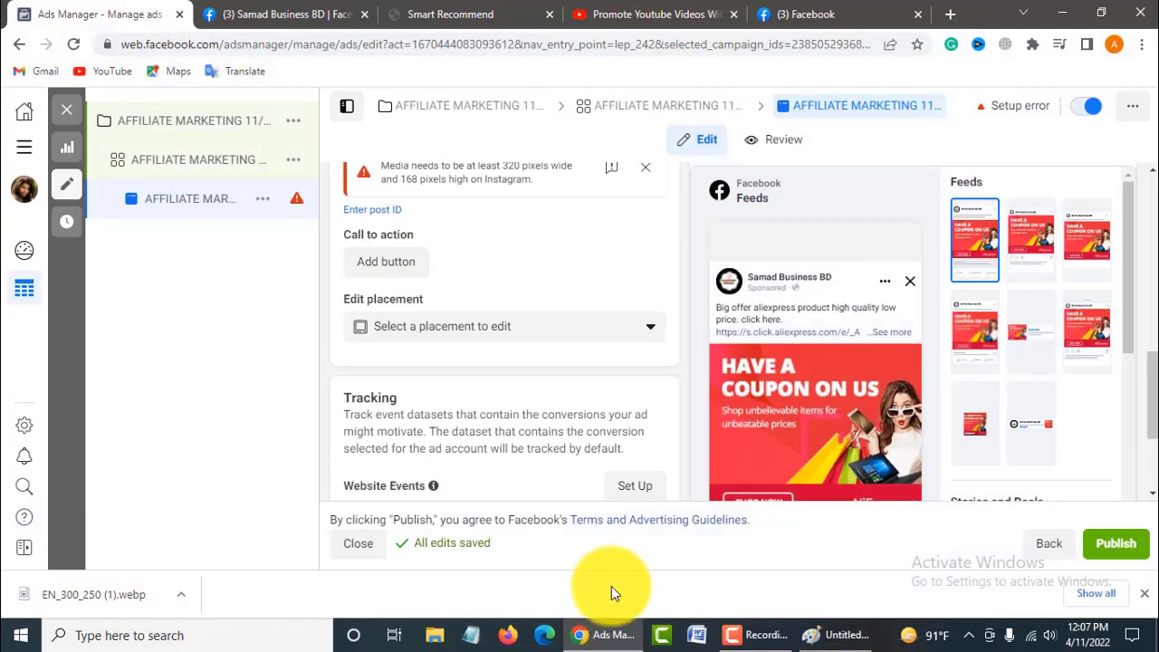
pyautogui.scroll(1, 448, 235)
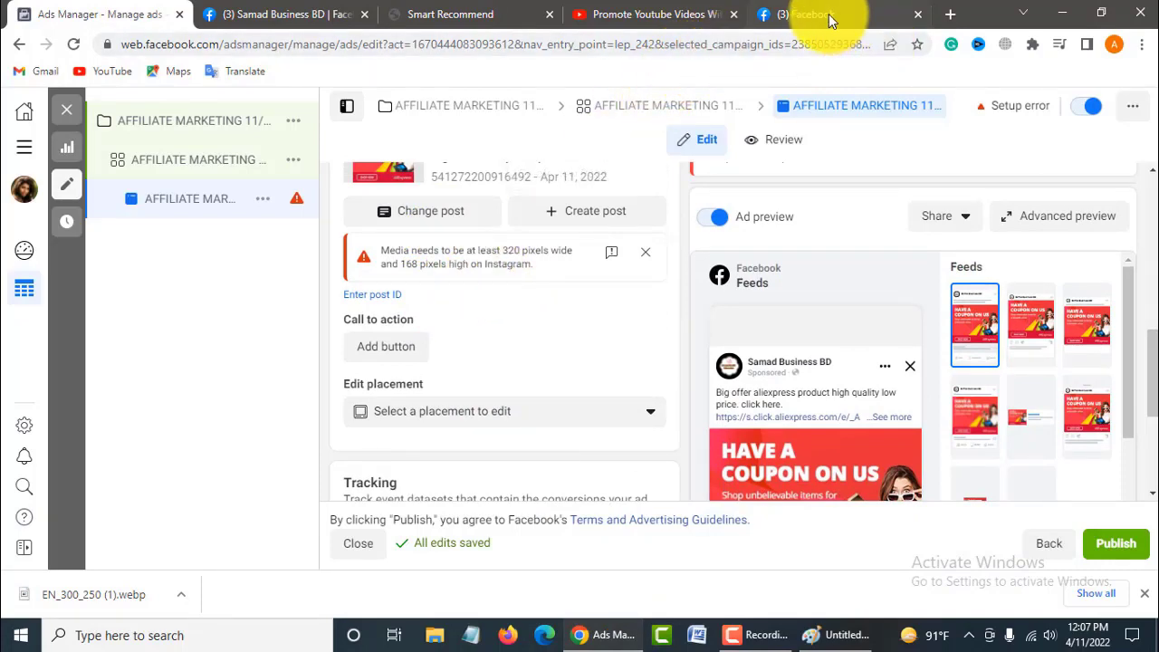
pyautogui.hotkey('alt', 'Tab')
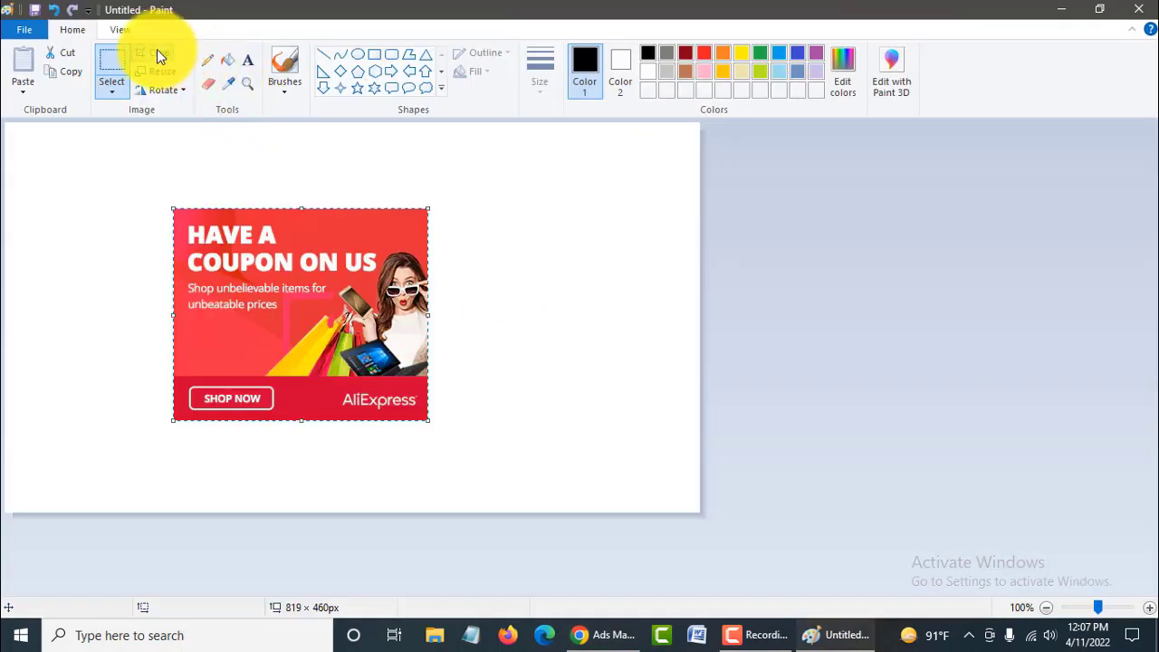
pyautogui.click(157, 53)
# Resize the banner to 320 by 168 pixels without maintaining aspect ratio and save it as 1.png on the Desktop.
pyautogui.click(155, 71)
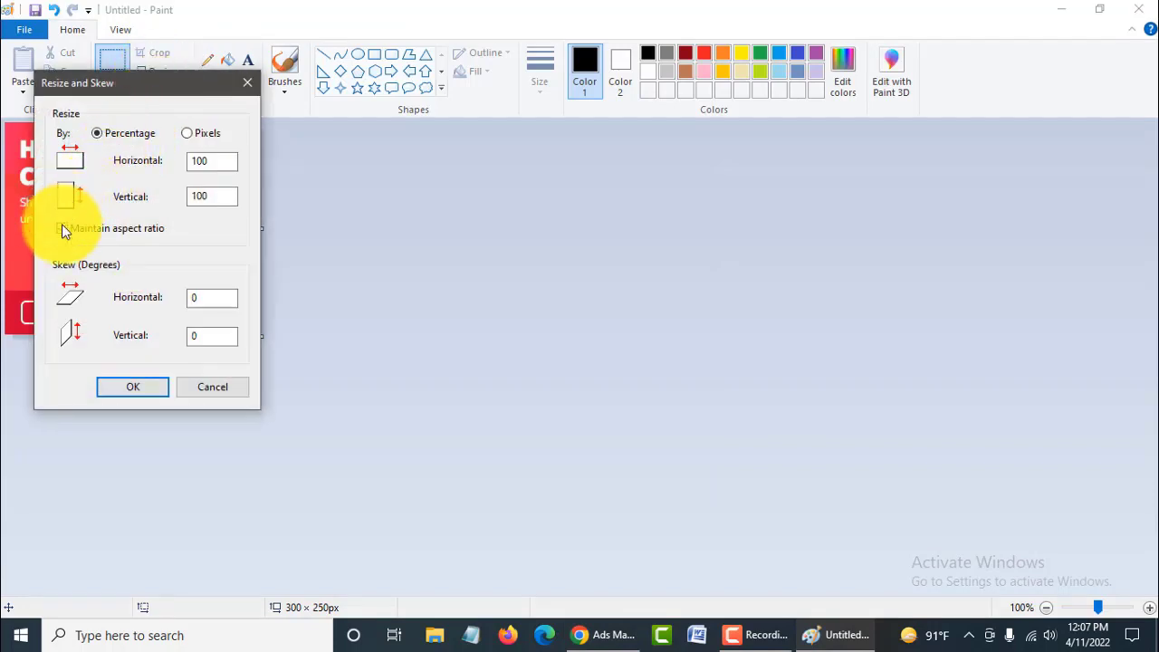
pyautogui.click(186, 133)
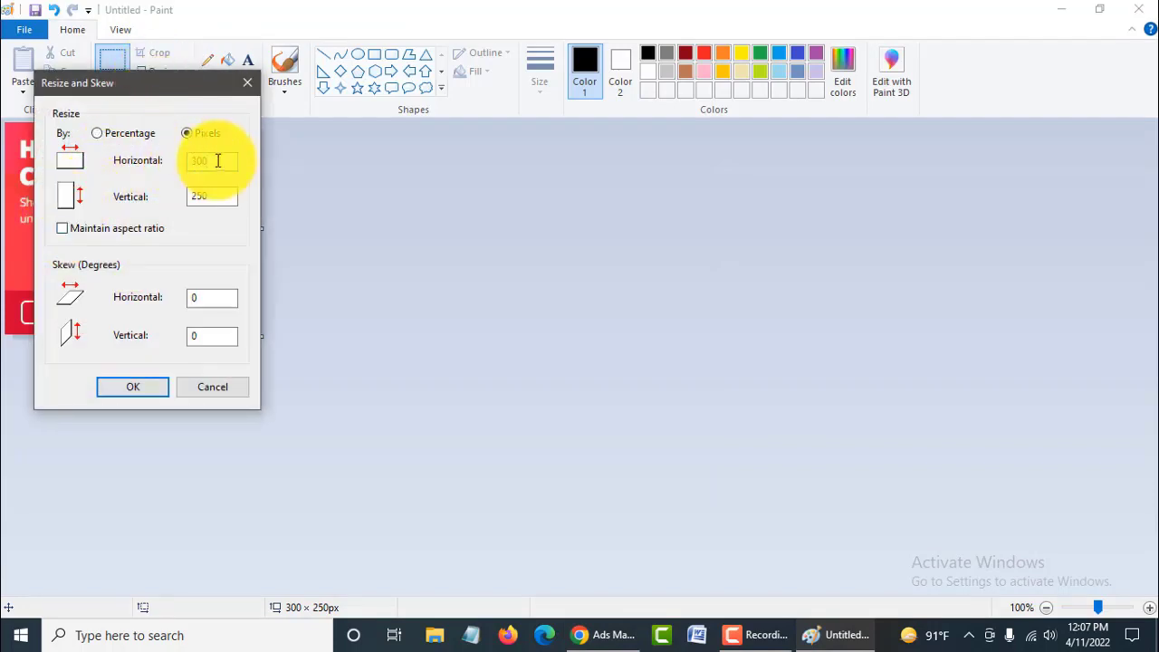
pyautogui.press('BackSpace')
pyautogui.write('20')
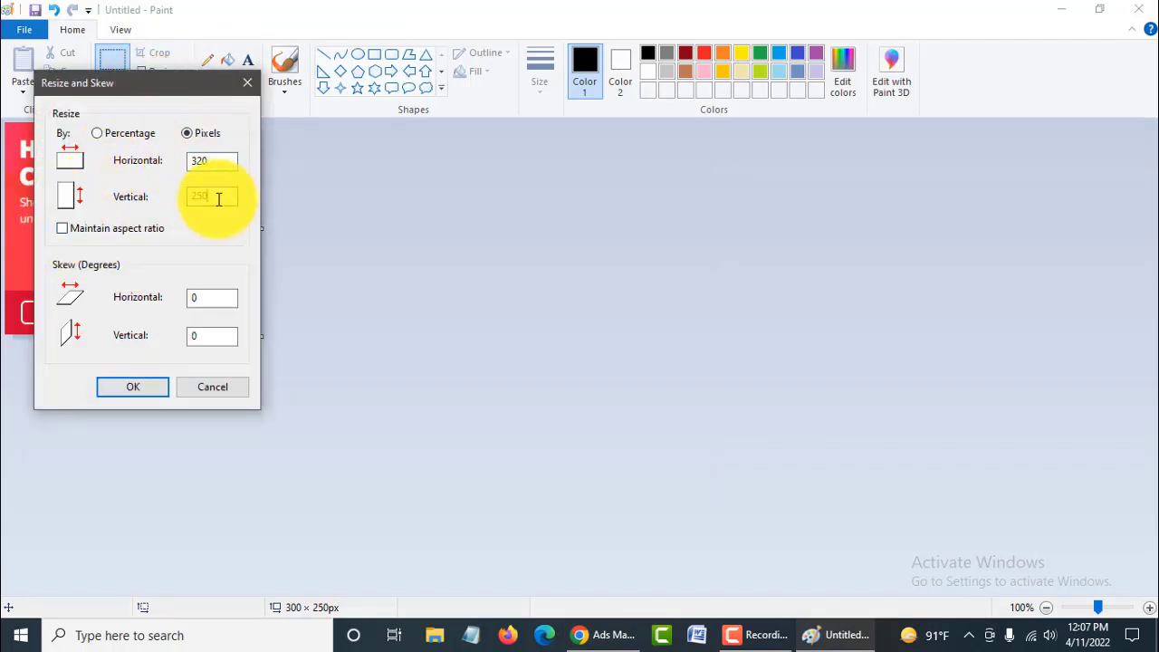
pyautogui.write('168')
pyautogui.click(136, 390)
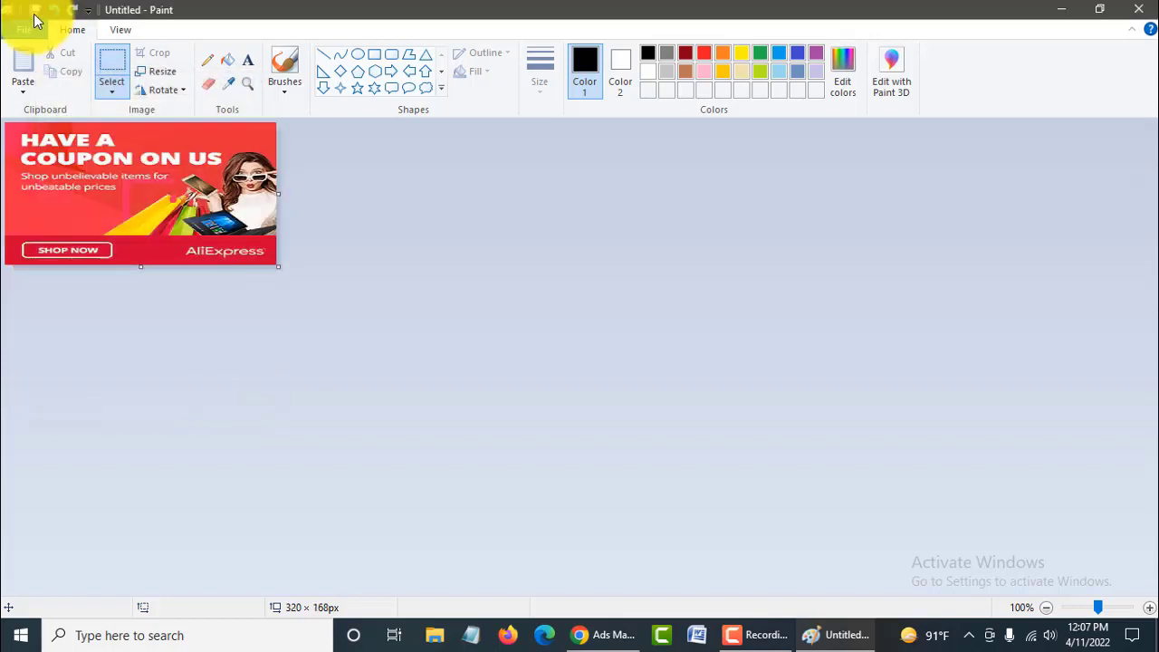
pyautogui.click(33, 10)
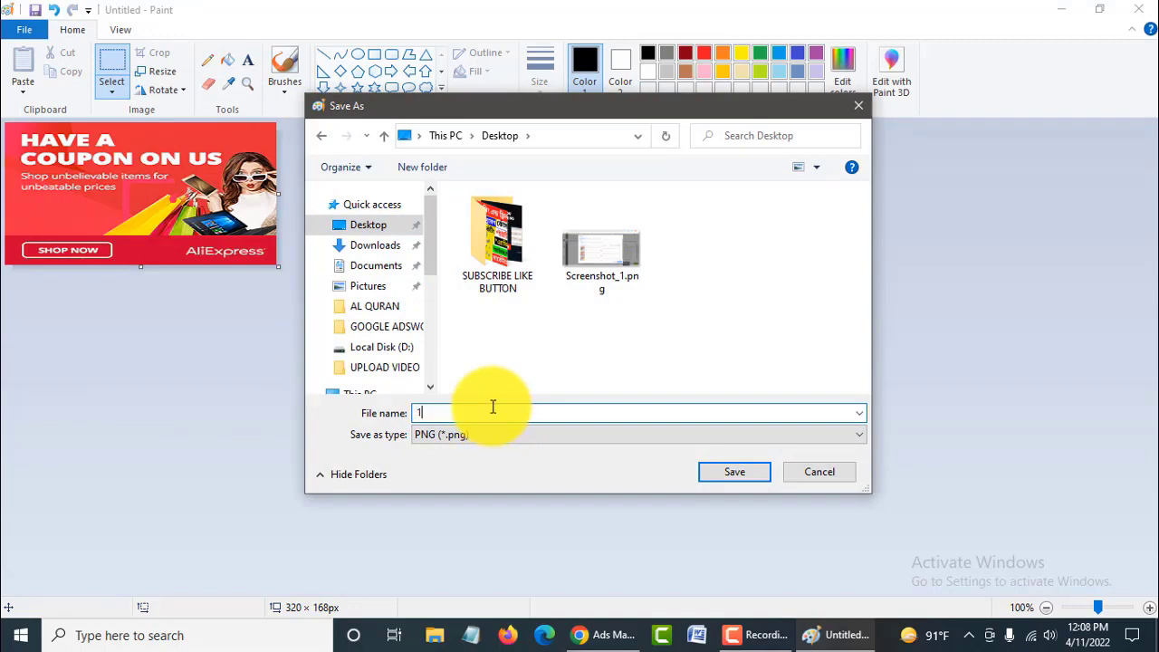
pyautogui.click(741, 478)
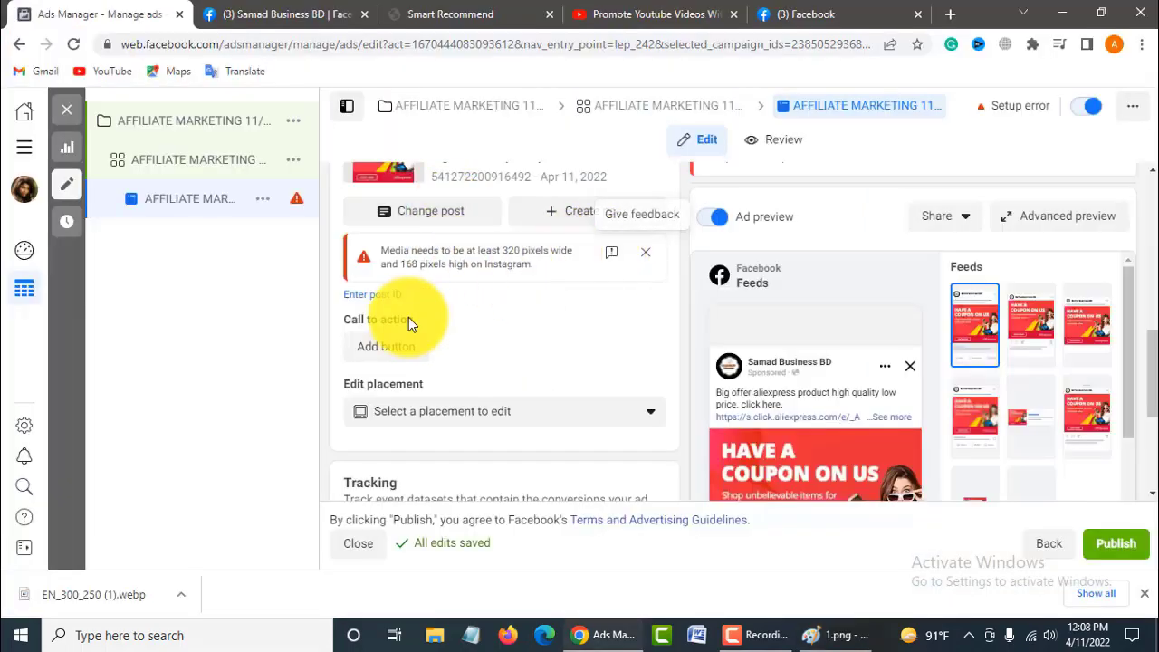
# Switch to the Samad Business BD page and delete the existing "Big offer aliexpress product" post.
pyautogui.scroll(1, 412, 317)
pyautogui.hotkey('ctrl', 'Tab')
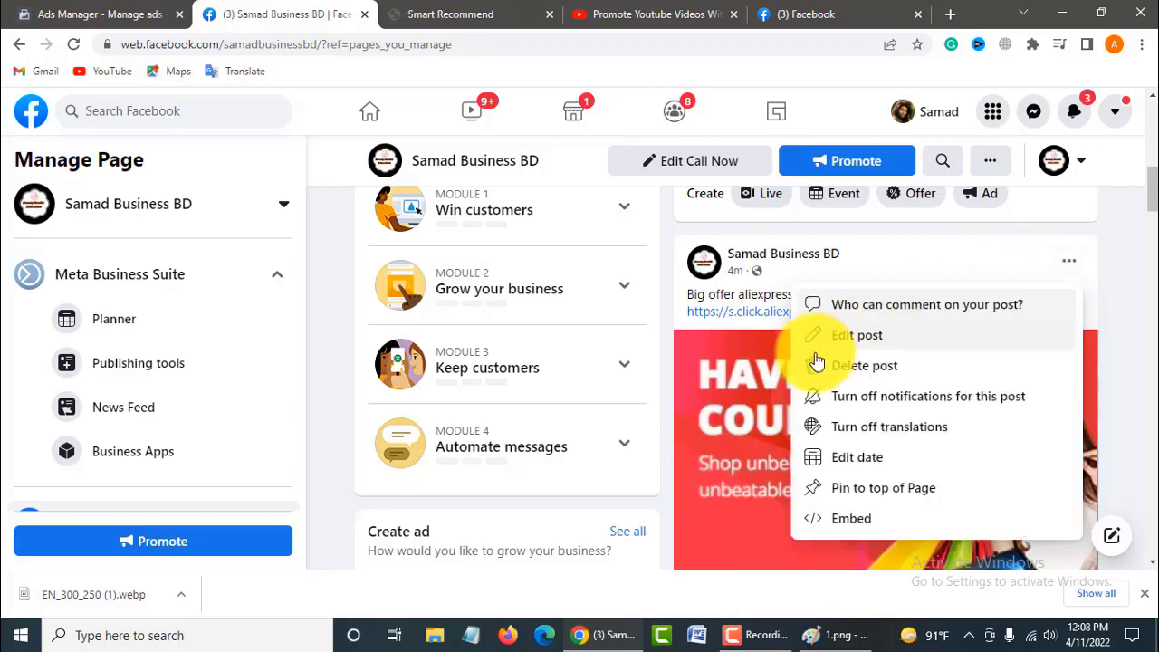
pyautogui.click(868, 372)
pyautogui.click(770, 368)
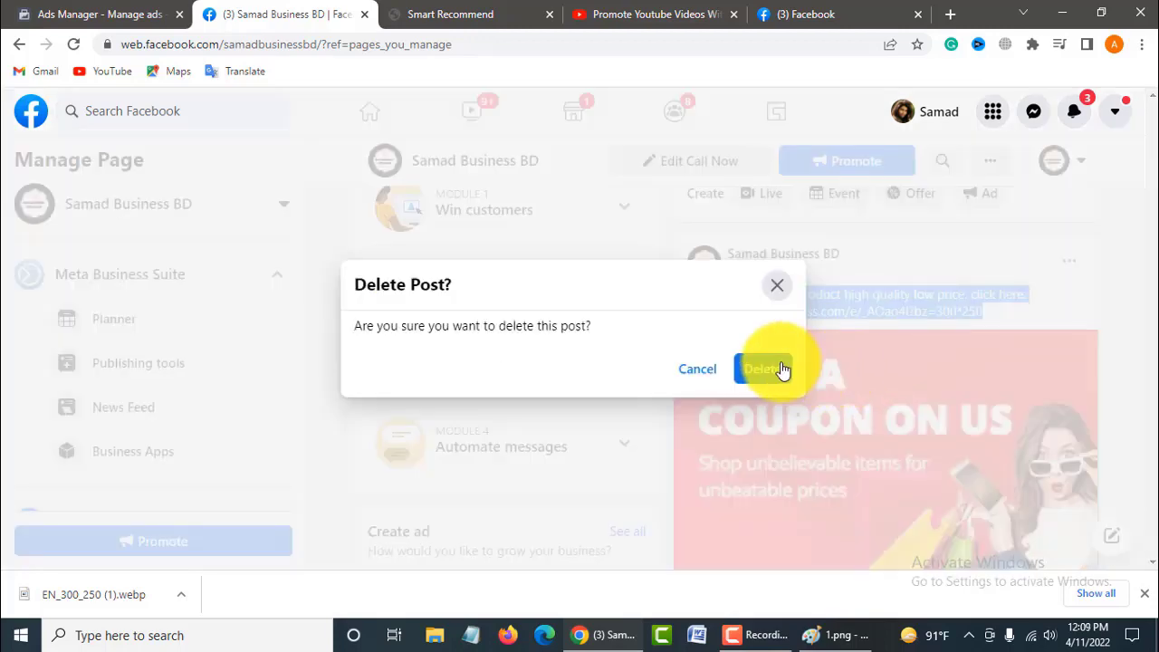
pyautogui.scroll(-4, 910, 387)
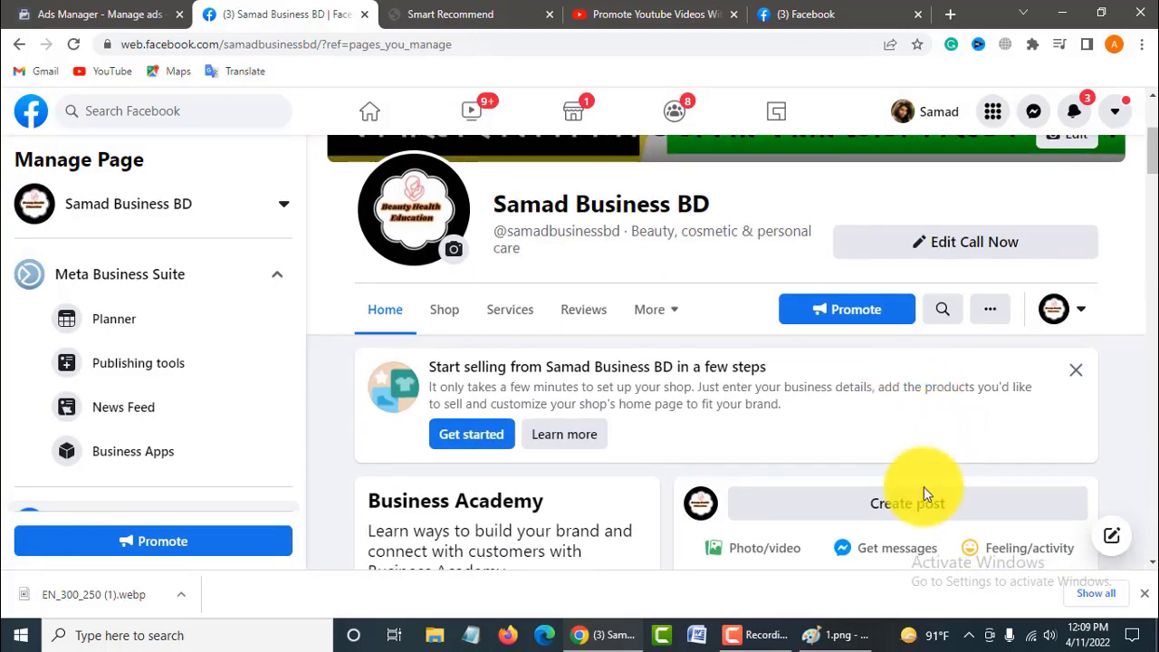
pyautogui.click(919, 501)
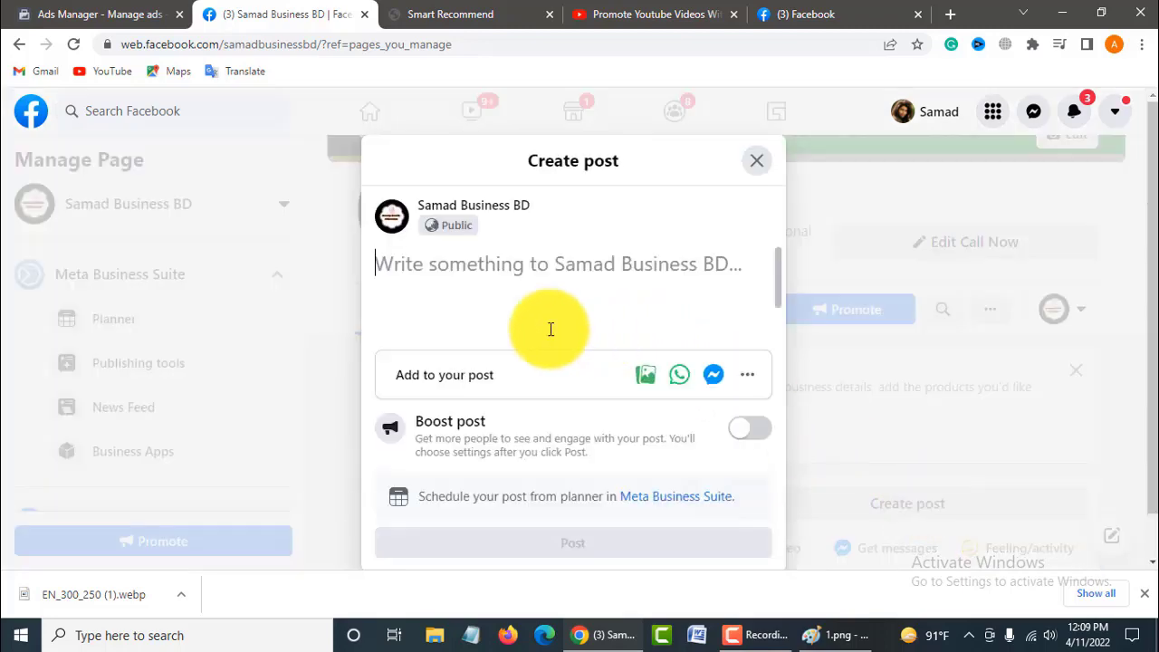
pyautogui.click(646, 373)
pyautogui.doubleClick(286, 151)
pyautogui.write('Big offer aliexpress product high quality low price. click here. https://s.click.aliexpress.com/e/_AOao4l?bz=300*250')
pyautogui.click(590, 546)
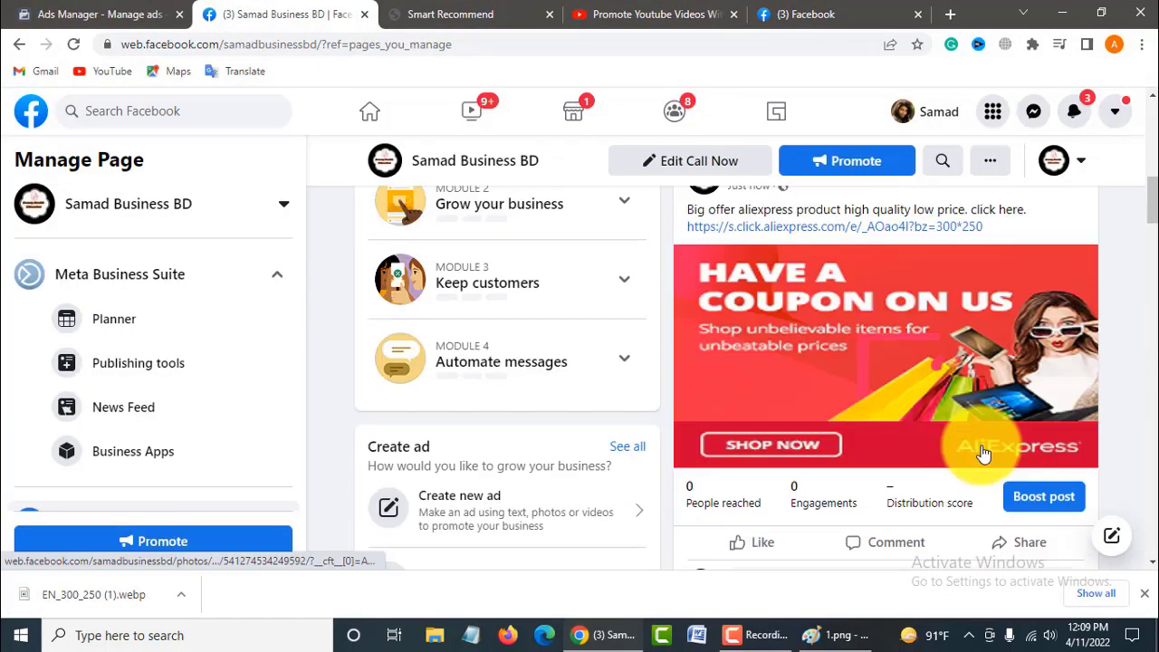
# Return to Ads Manager and change the ad's creative to the newly published "Big offer aliexpress product" Facebook post.
pyautogui.click(91, 14)
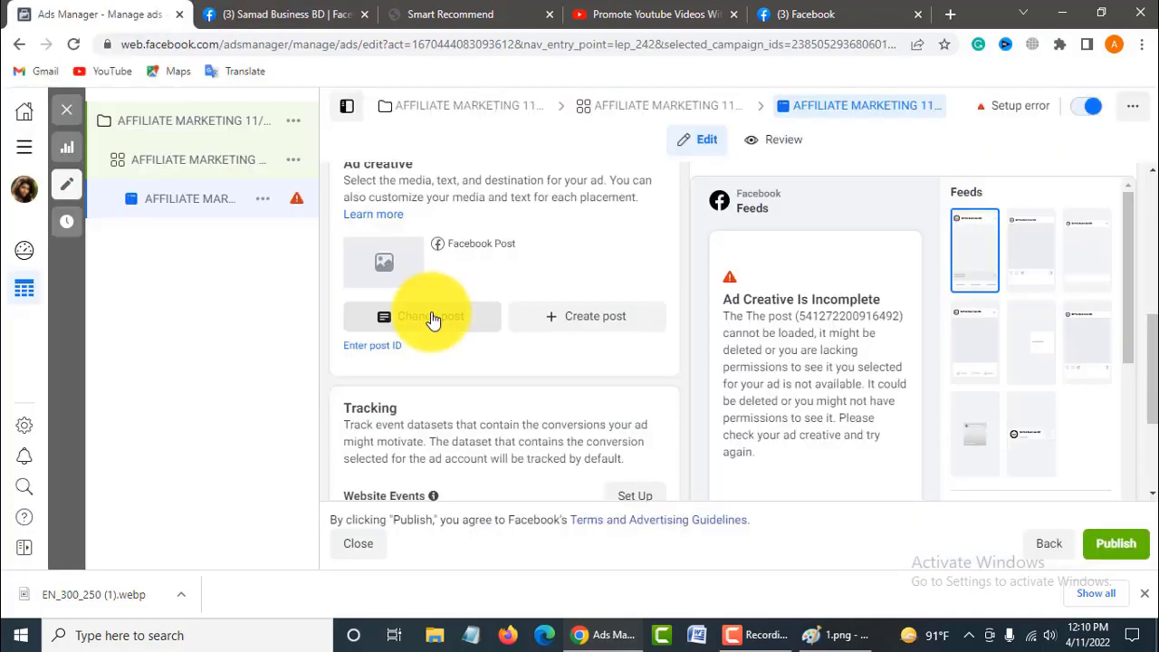
pyautogui.click(434, 319)
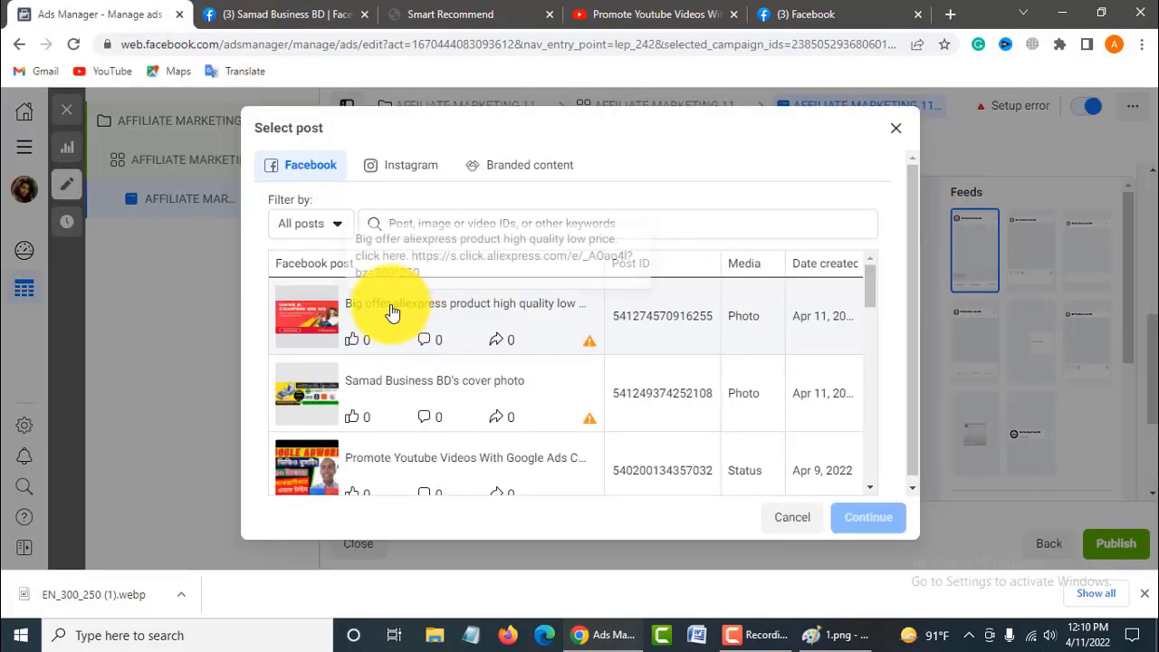
pyautogui.click(389, 318)
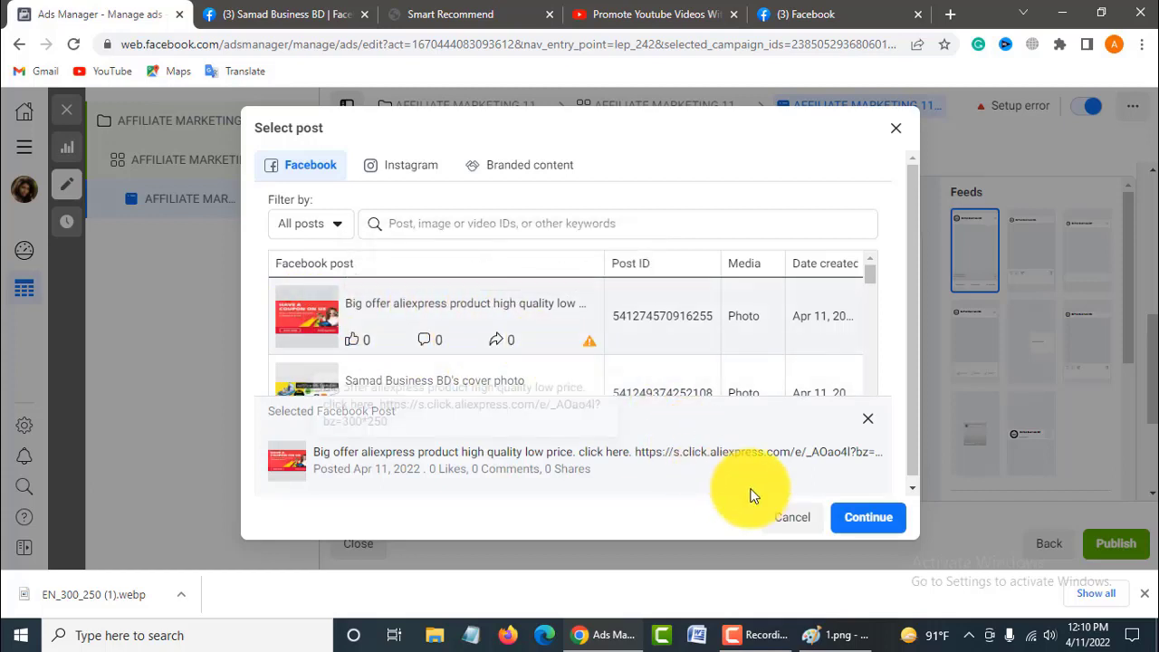
pyautogui.click(835, 513)
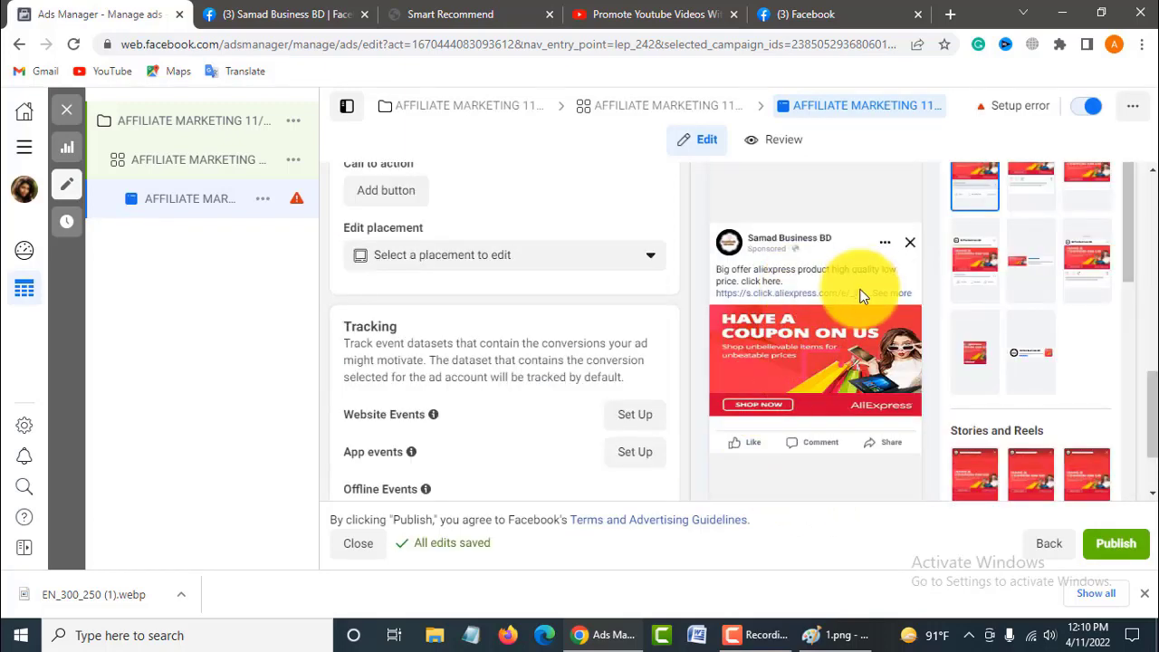
# Start adding a call to action to the ad's post and choose Shop now as its type.
pyautogui.scroll(-2, 403, 361)
pyautogui.scroll(2, 403, 361)
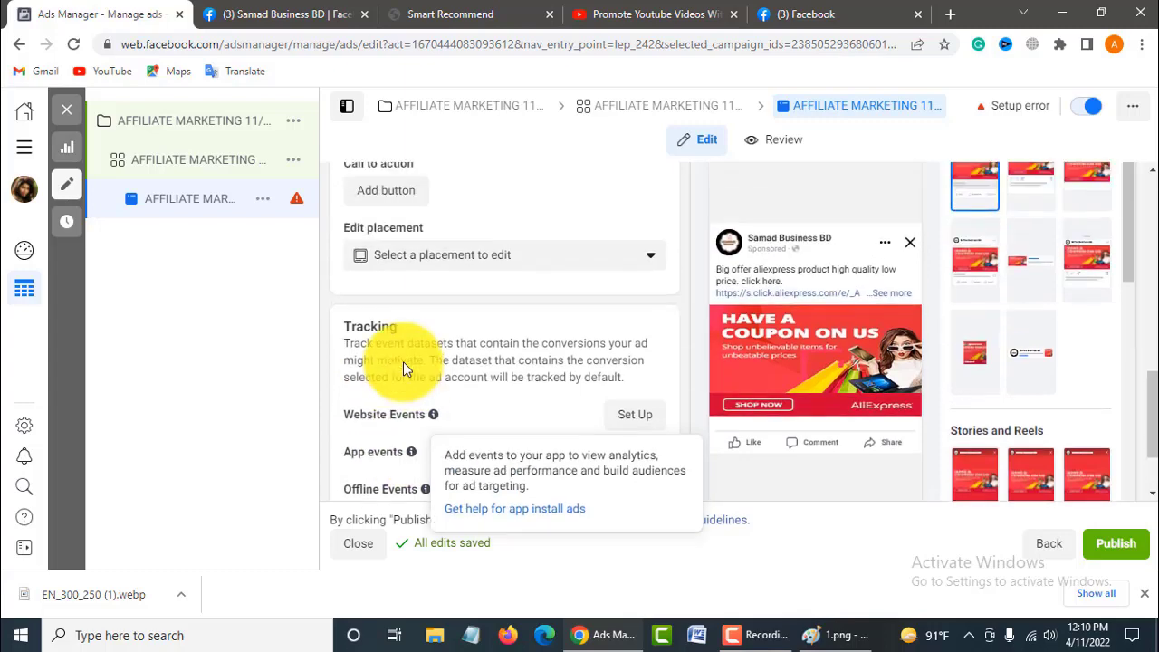
pyautogui.scroll(1, 445, 338)
pyautogui.scroll(2, 446, 338)
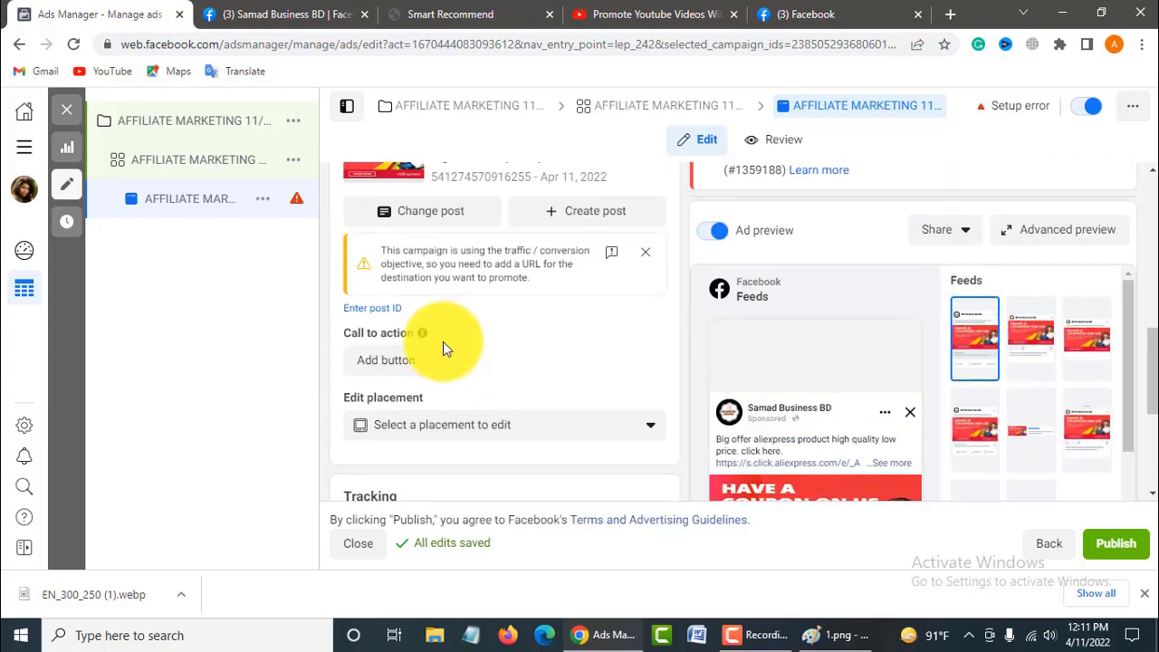
pyautogui.click(389, 360)
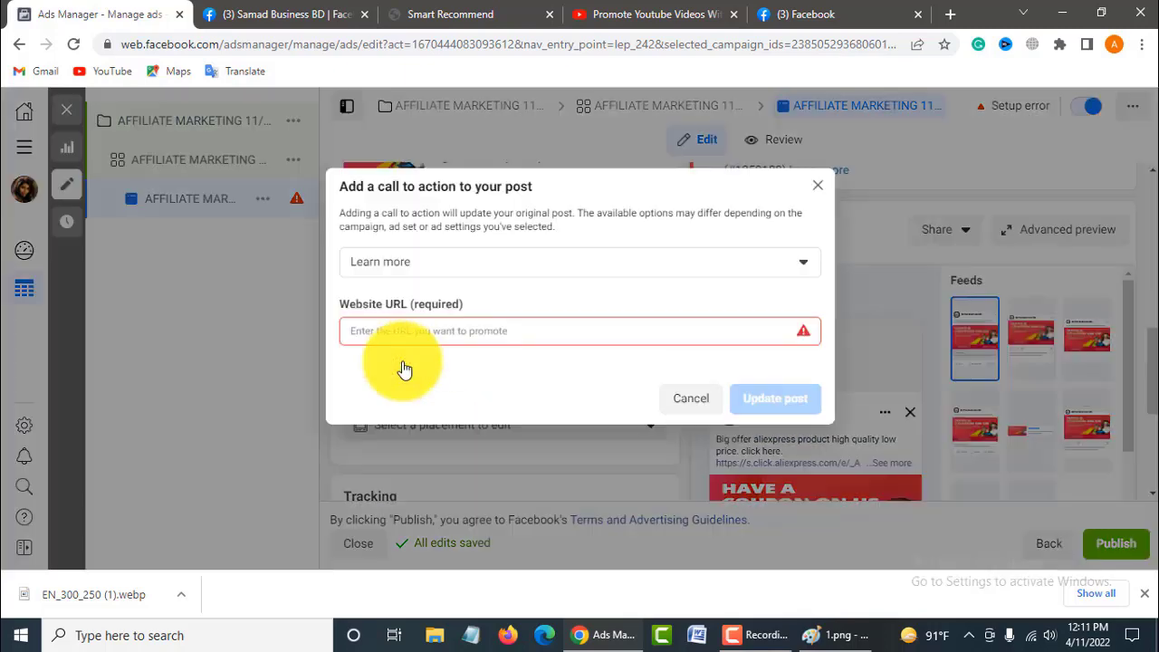
pyautogui.click(804, 266)
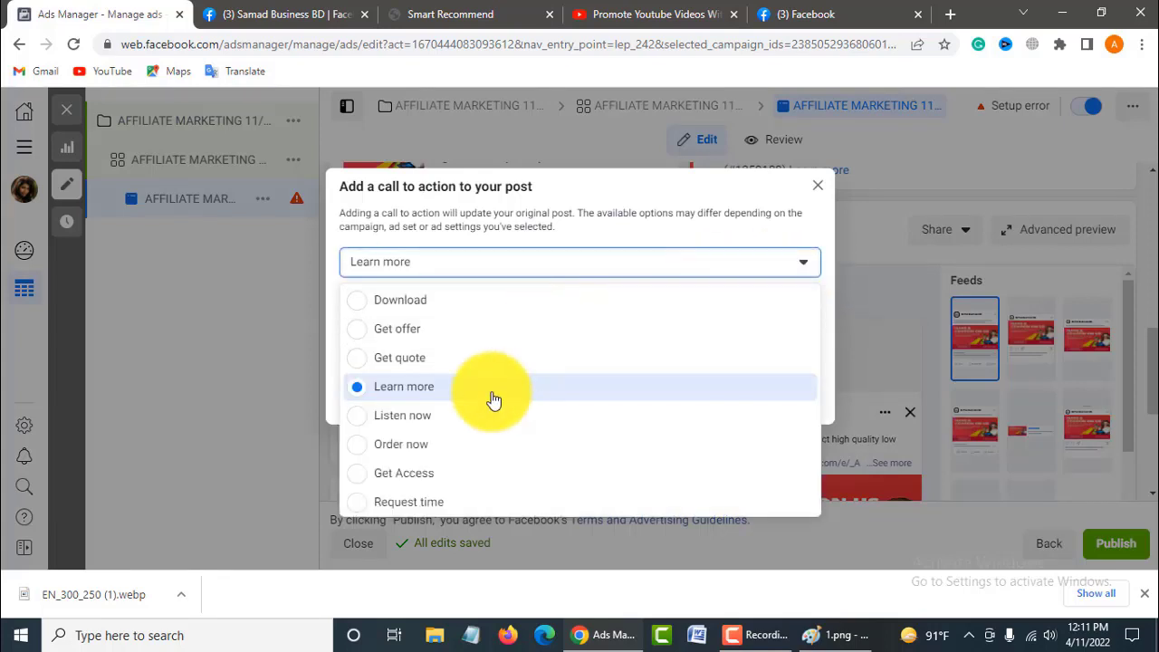
pyautogui.scroll(-1, 471, 397)
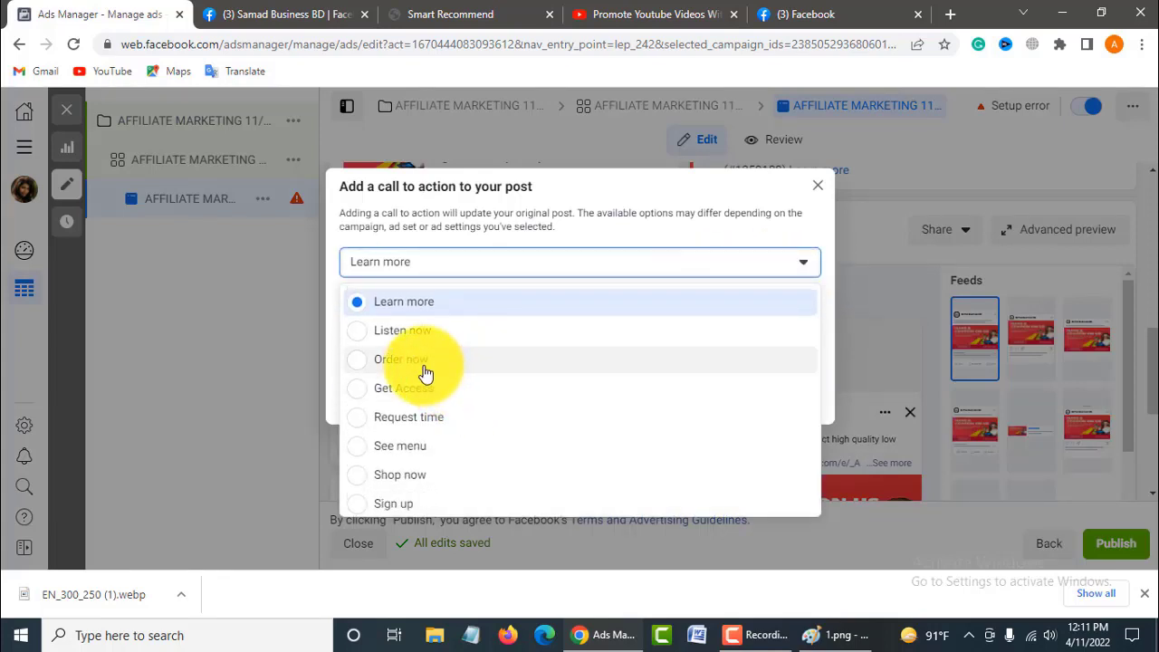
pyautogui.scroll(-3, 426, 374)
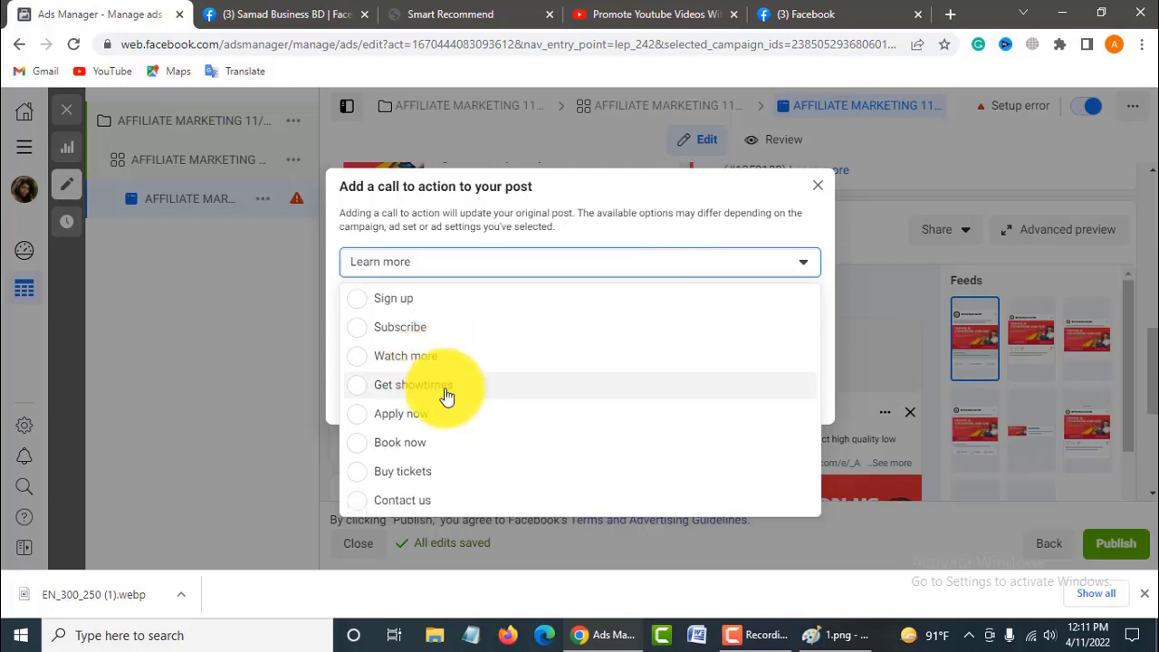
pyautogui.scroll(2, 444, 390)
pyautogui.click(421, 356)
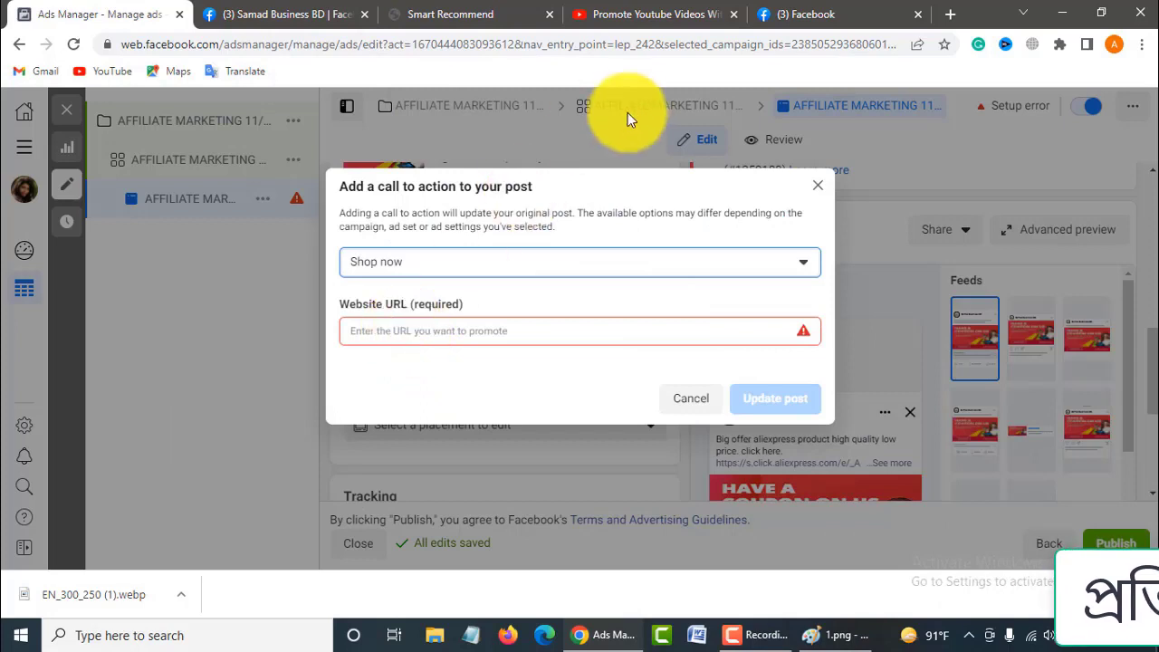
# Copy the 300*250 banner link from AliExpress Portals, paste it as the call to action's website URL and update the post.
pyautogui.click(463, 7)
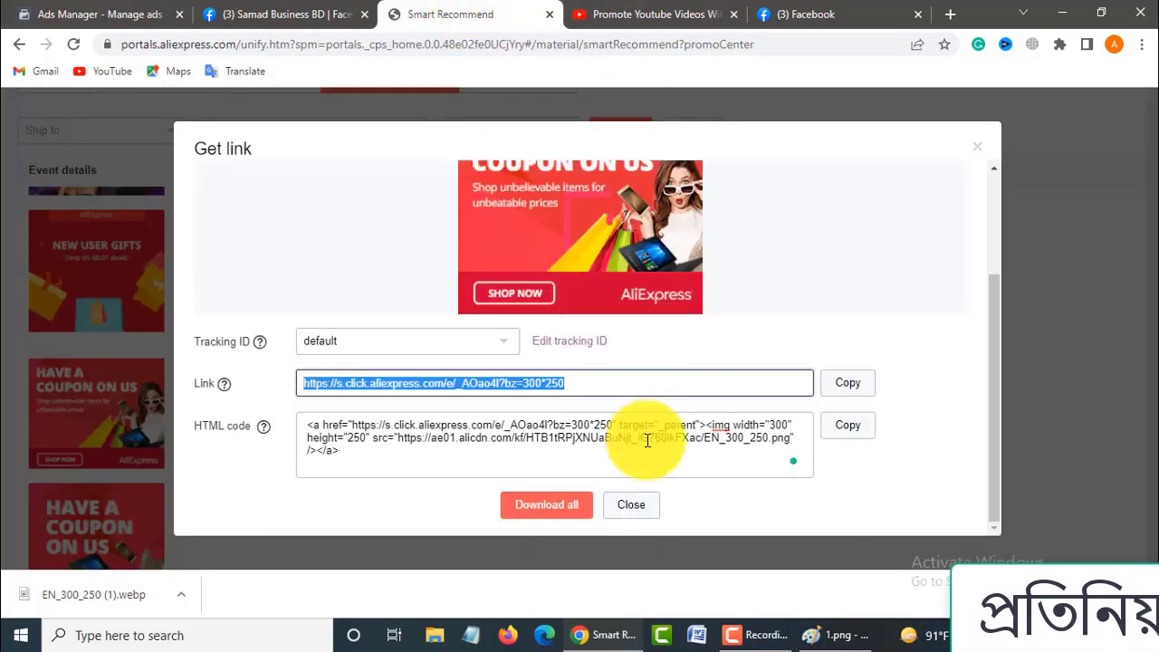
pyautogui.click(851, 388)
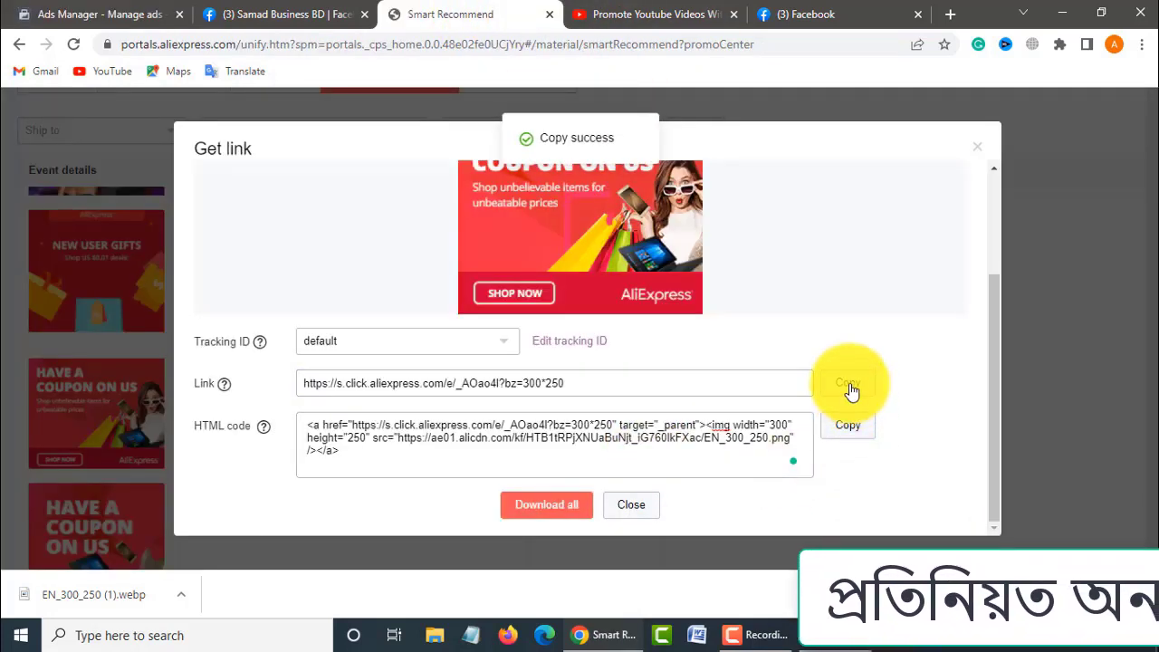
pyautogui.click(303, 17)
pyautogui.rightClick(375, 331)
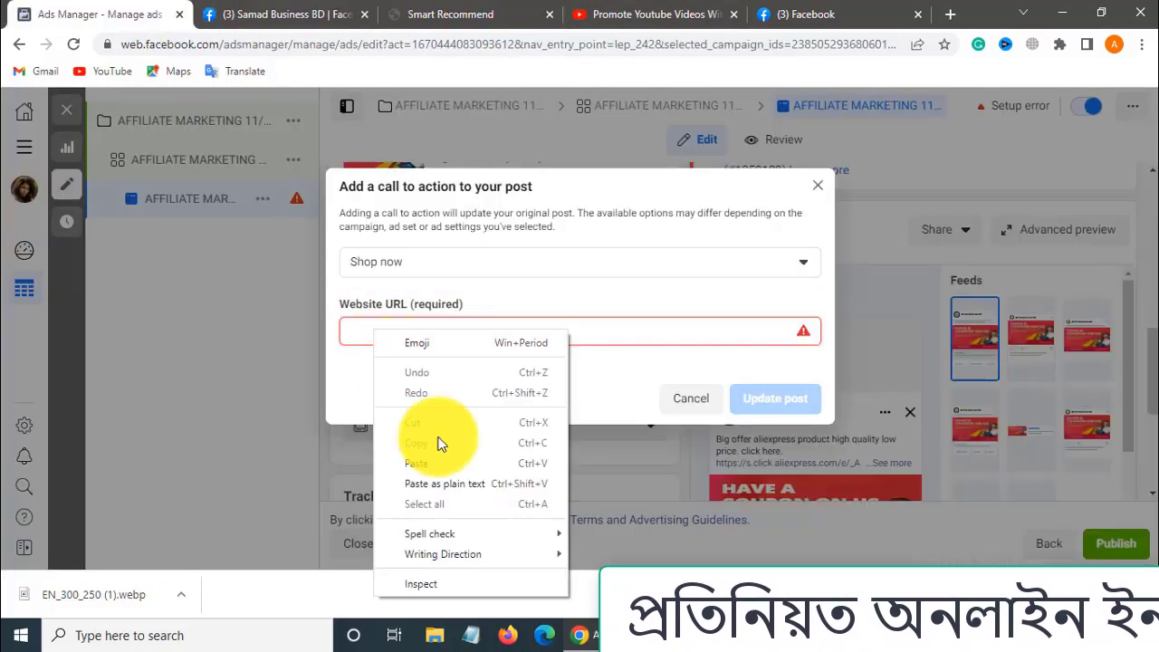
pyautogui.click(431, 464)
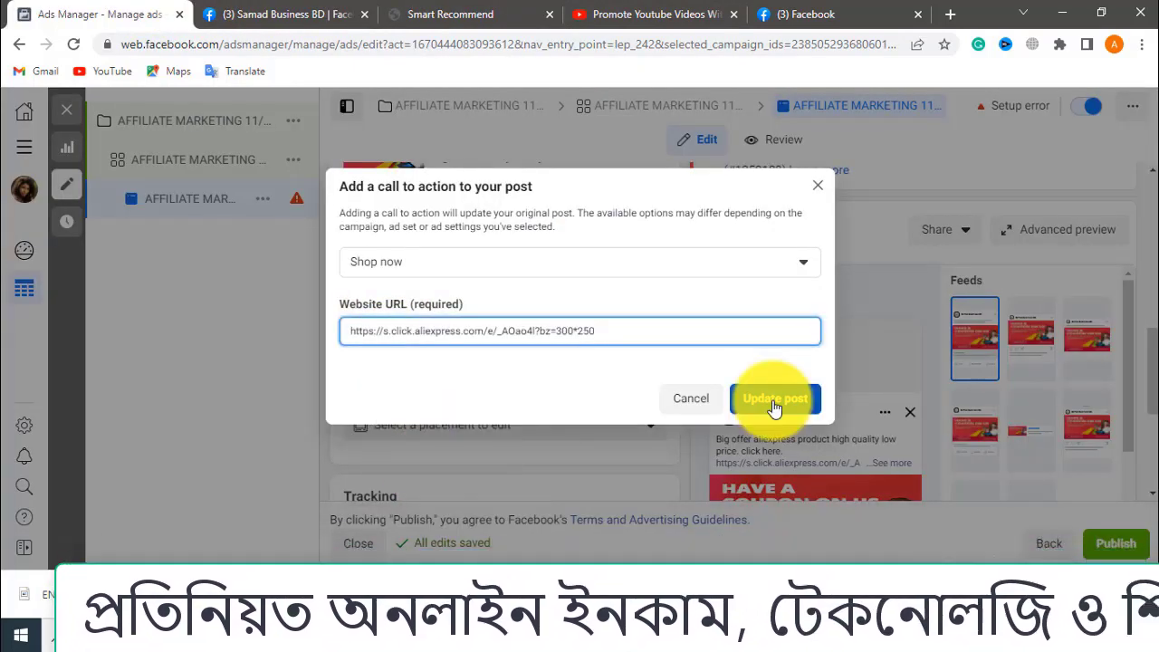
pyautogui.click(775, 400)
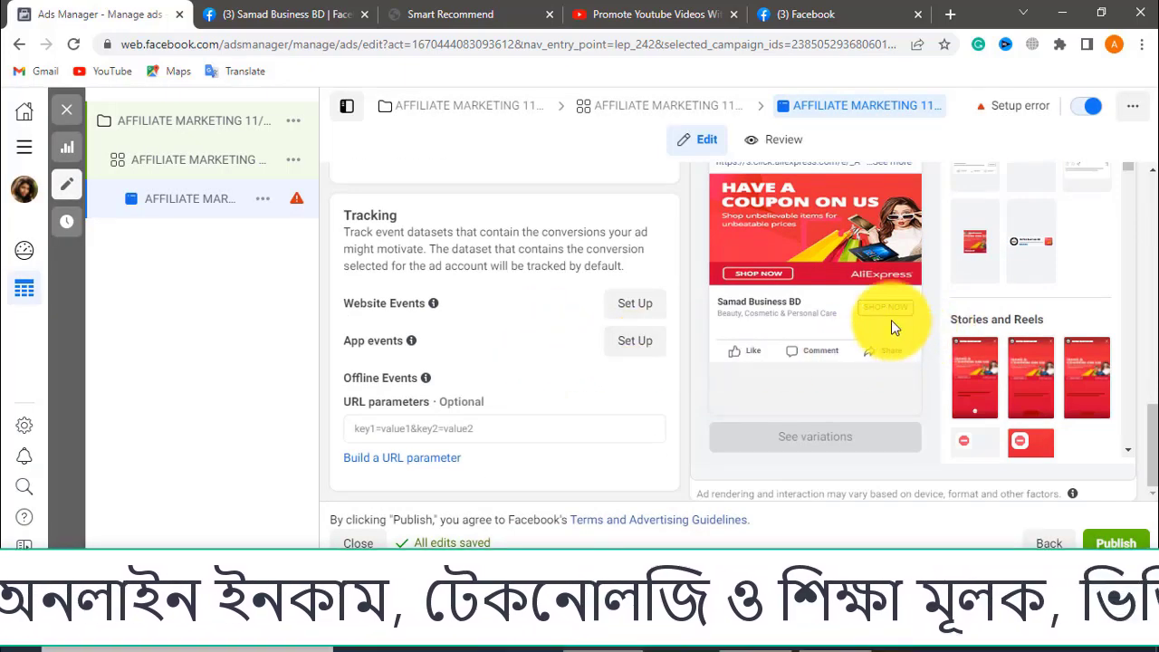
# Open the billing payment settings in Business Manager and examine the current balance, payment methods and account spending limit sections.
pyautogui.scroll(5, 652, 350)
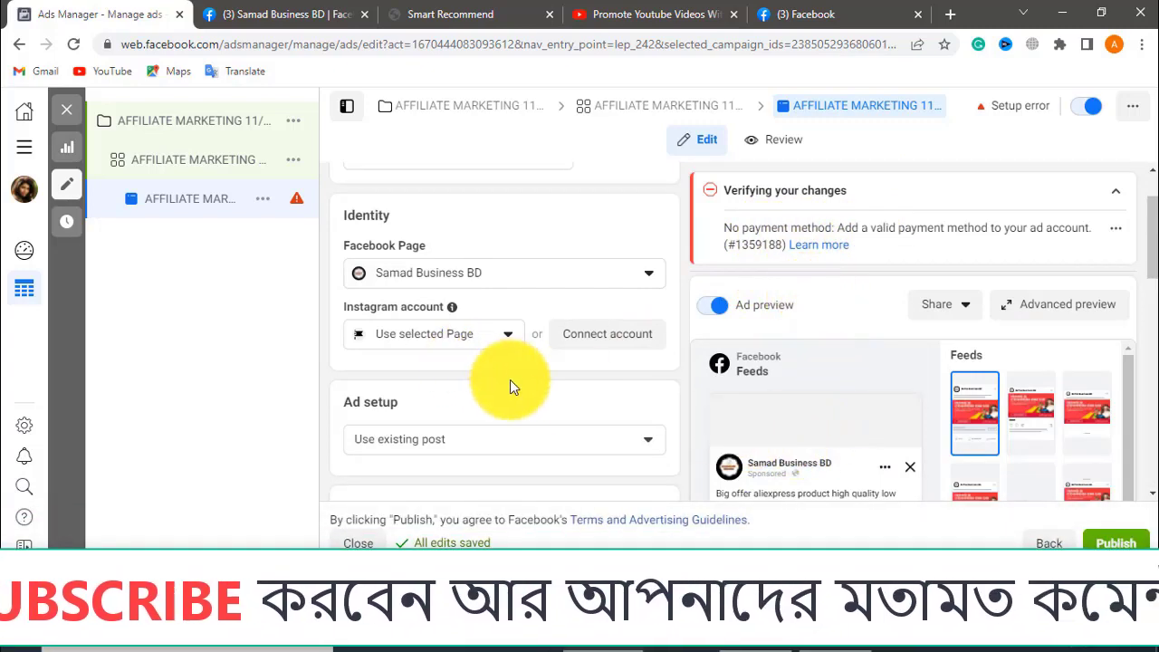
pyautogui.scroll(1, 509, 380)
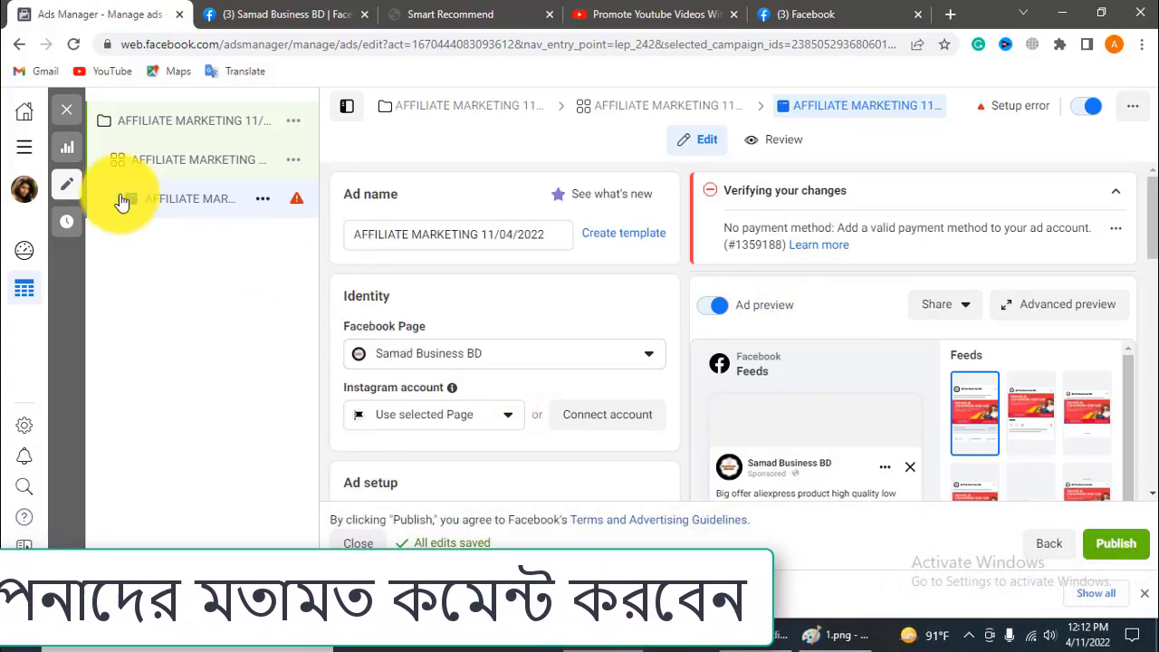
pyautogui.click(23, 118)
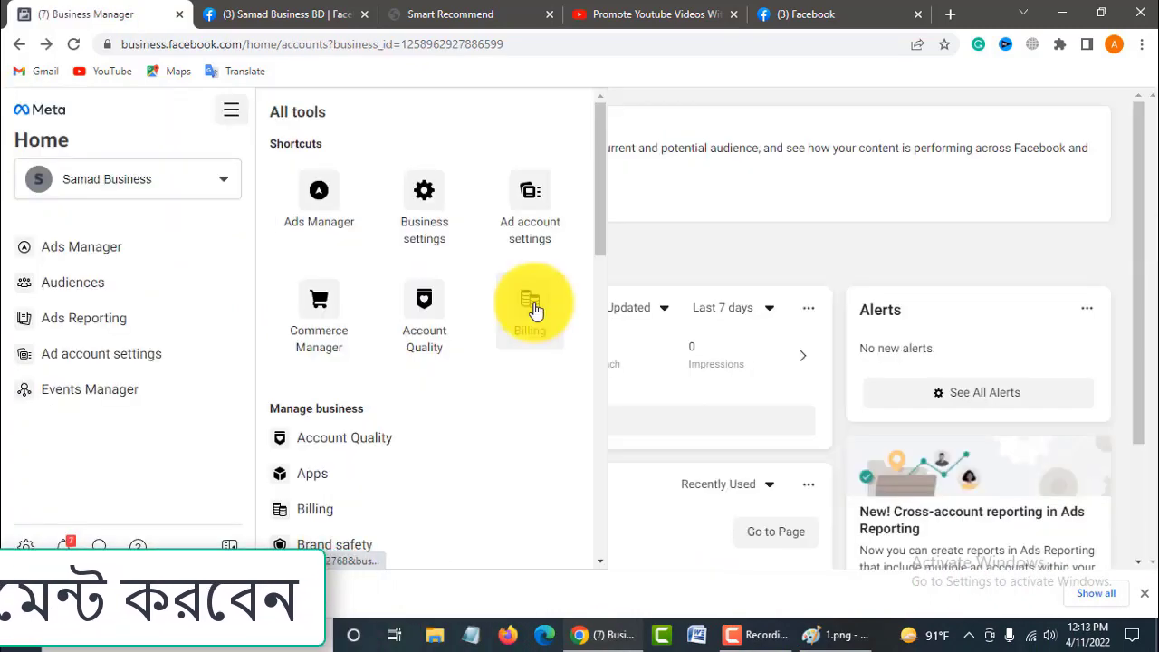
pyautogui.click(532, 308)
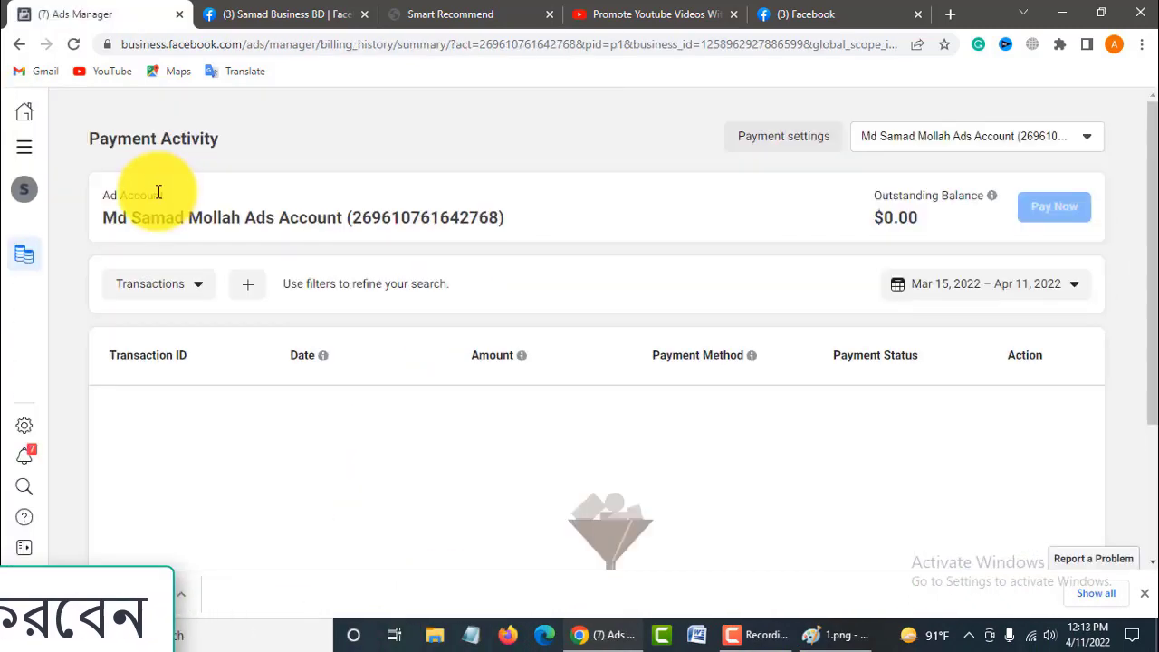
pyautogui.moveTo(84, 142); pyautogui.dragTo(237, 175)
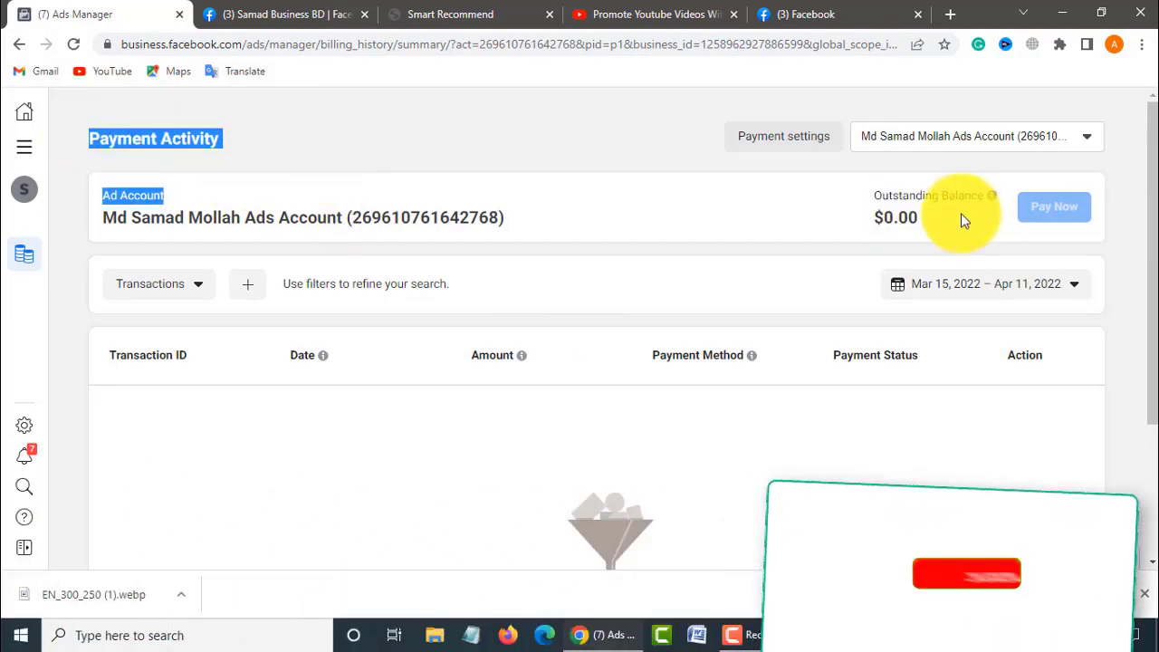
pyautogui.click(781, 140)
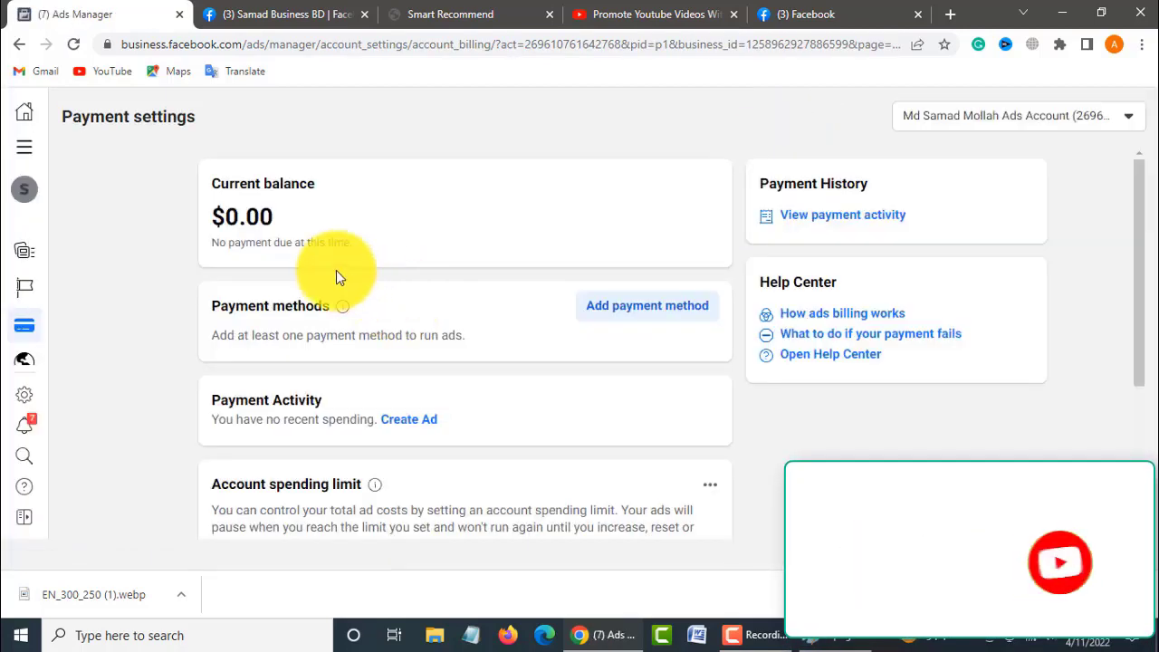
pyautogui.moveTo(315, 184); pyautogui.dragTo(208, 190)
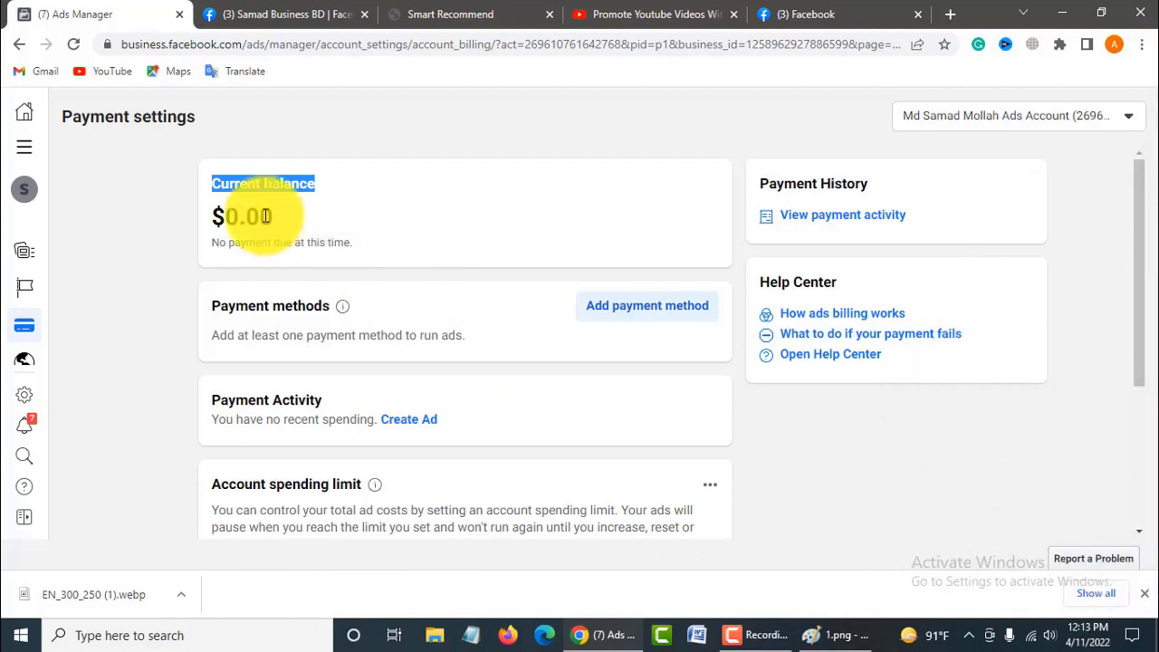
pyautogui.scroll(-2, 517, 302)
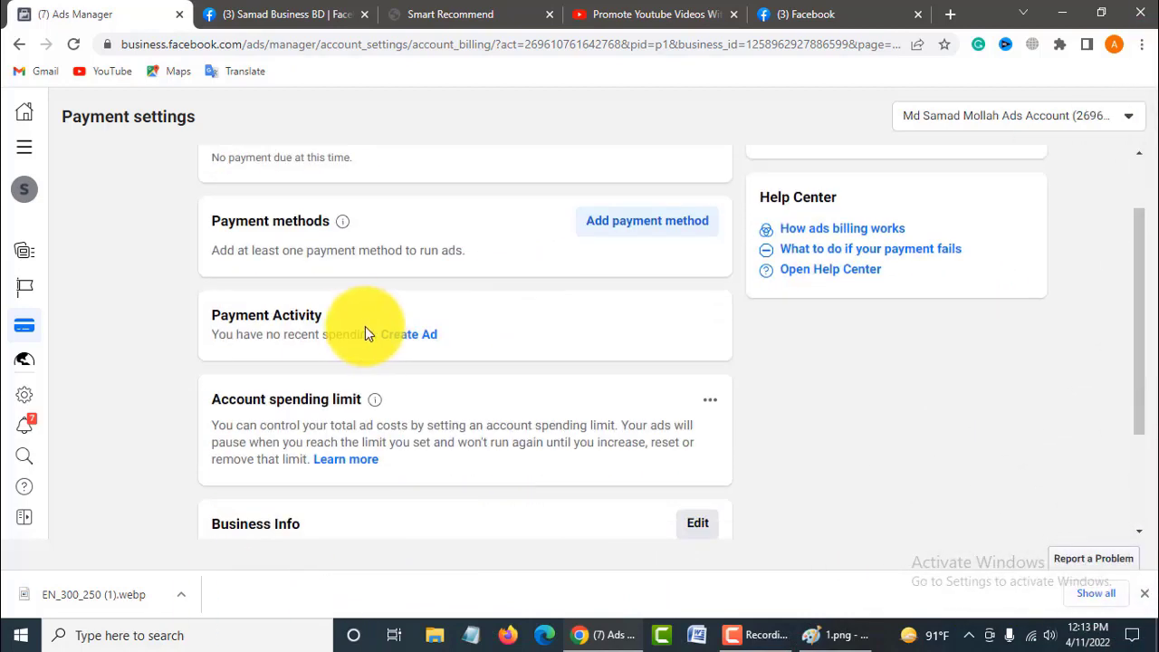
pyautogui.scroll(1, 367, 328)
pyautogui.scroll(1, 366, 327)
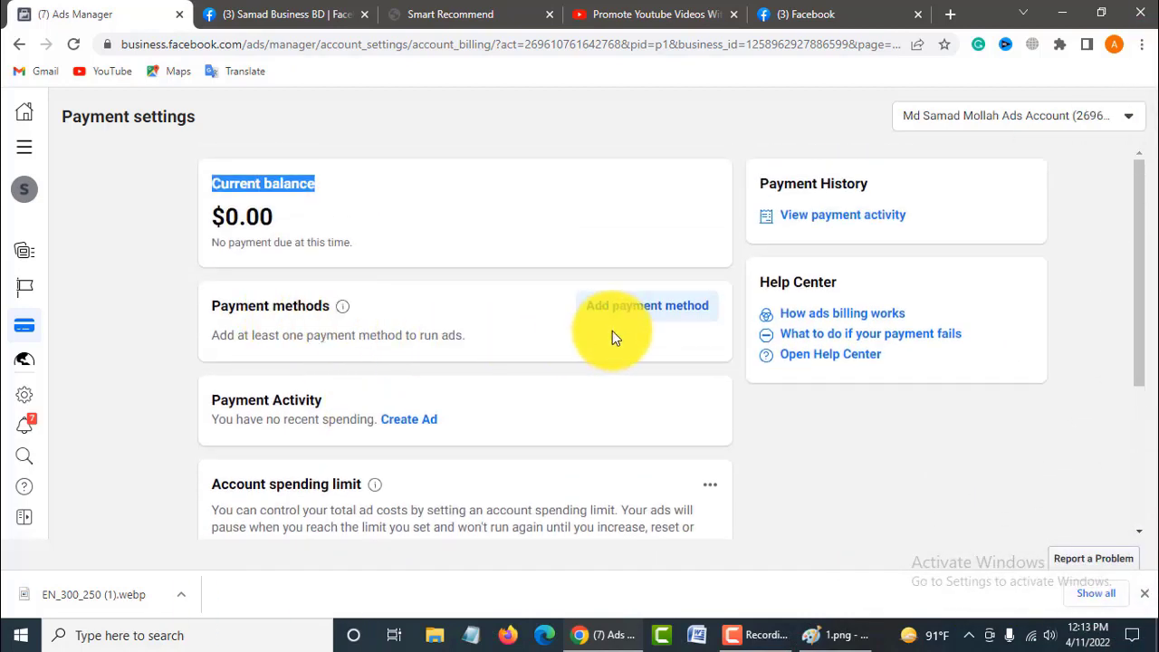
# Start adding a debit or credit card as payment method and go through its name, card number, expiry and CVV fields.
pyautogui.click(666, 308)
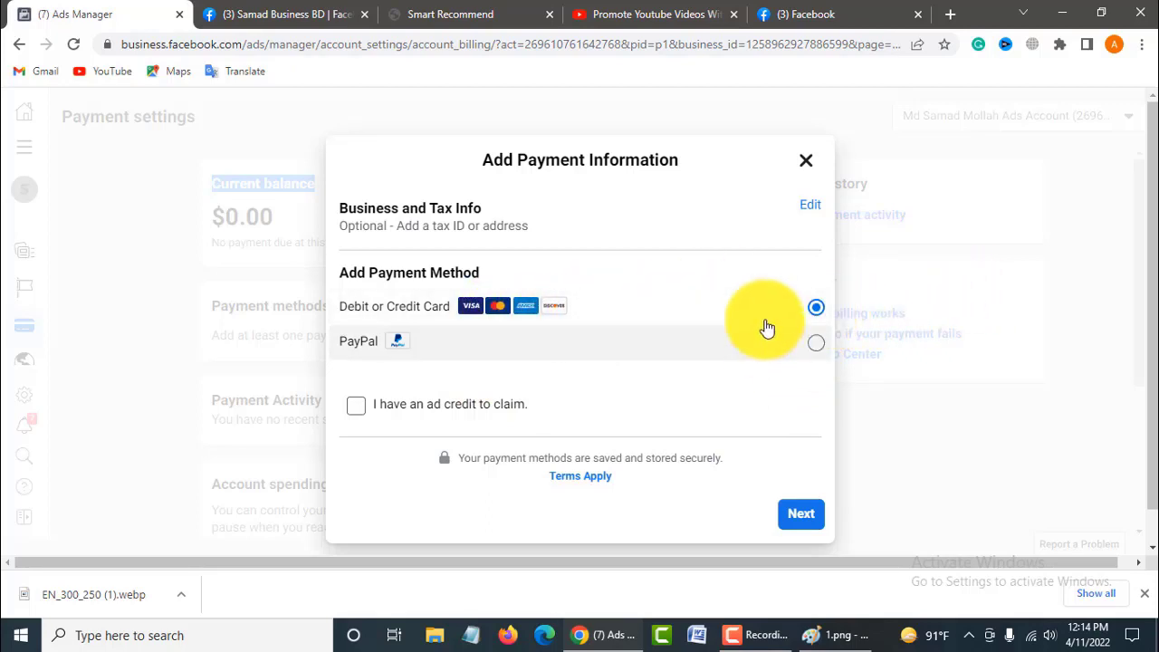
pyautogui.click(802, 516)
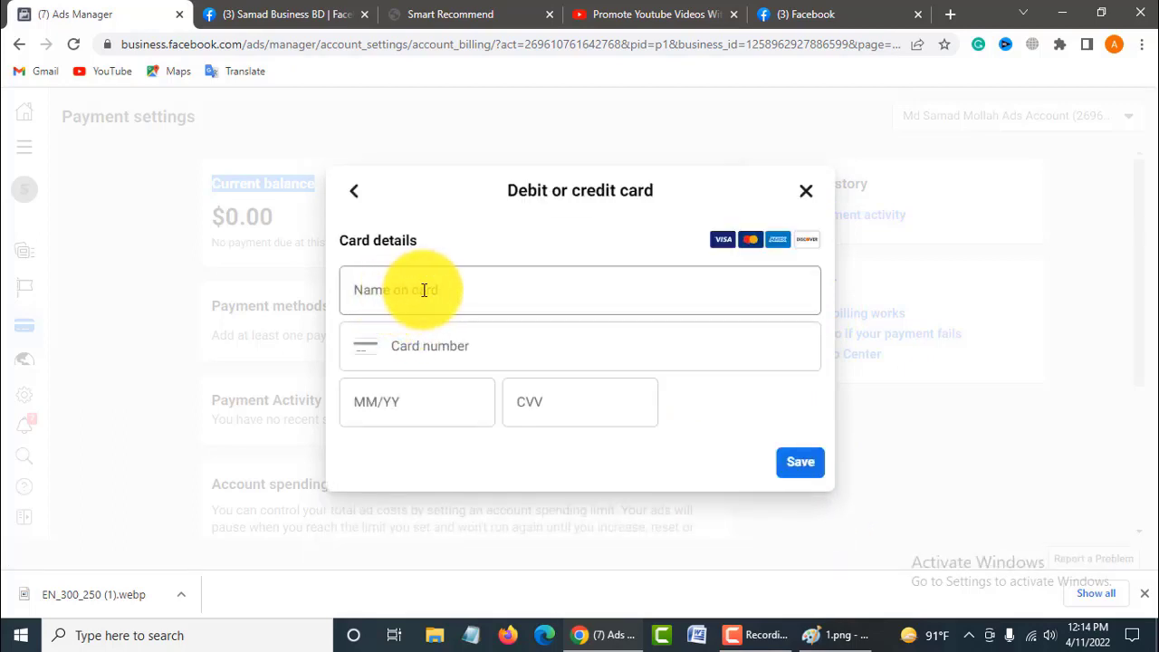
pyautogui.click(430, 349)
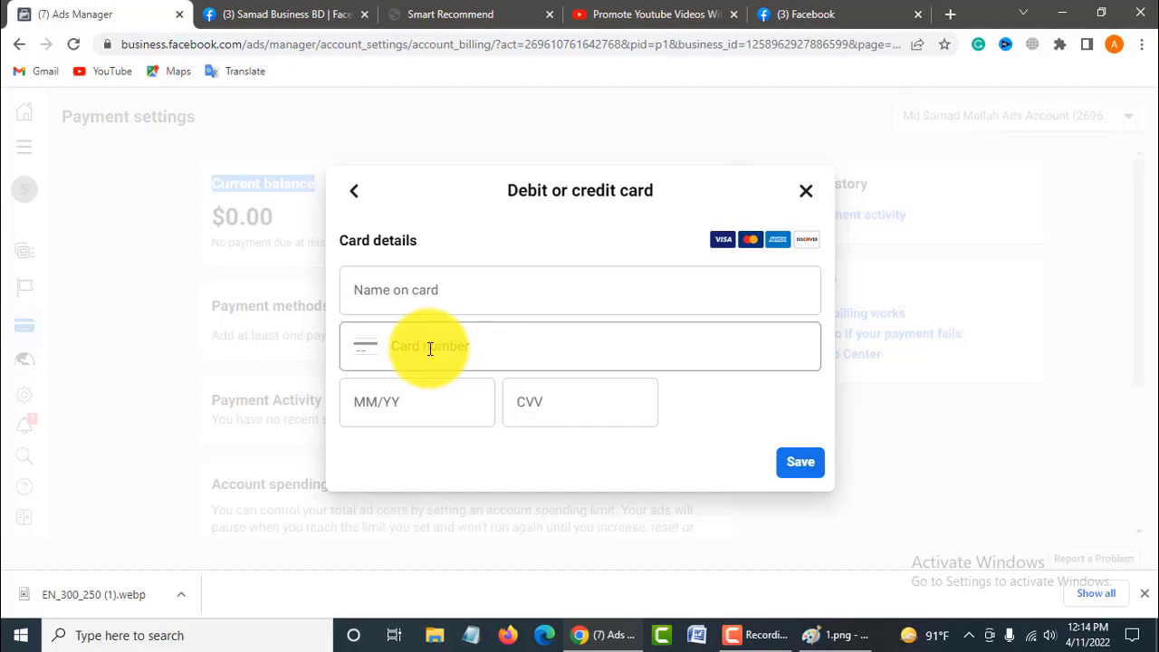
pyautogui.click(436, 404)
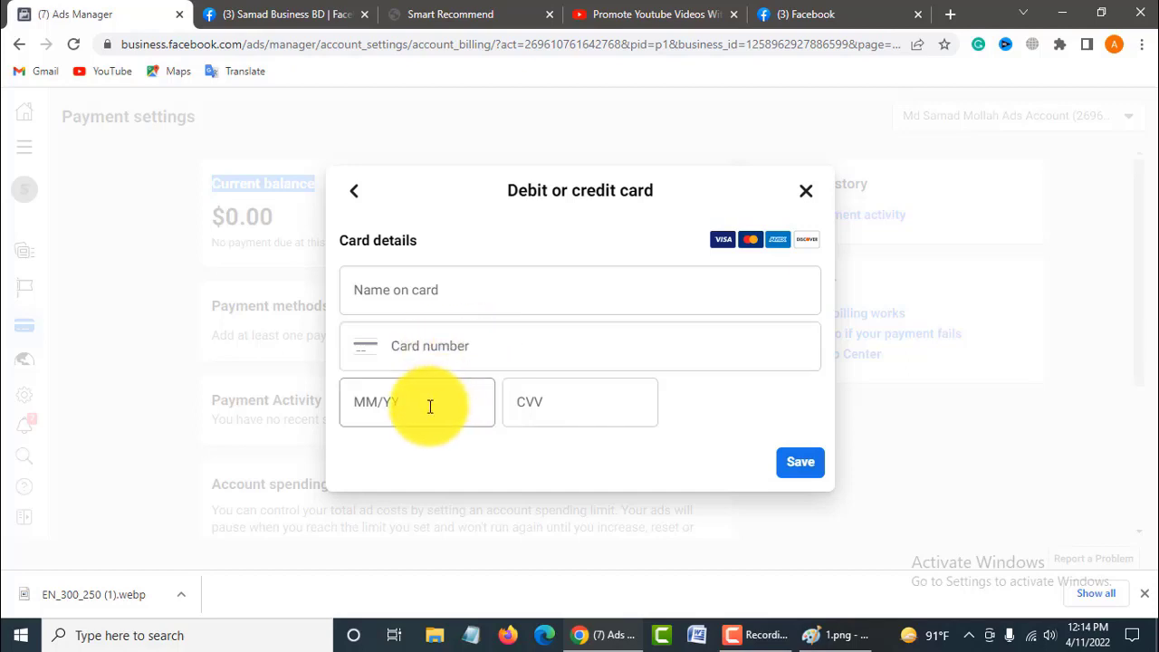
pyautogui.click(587, 411)
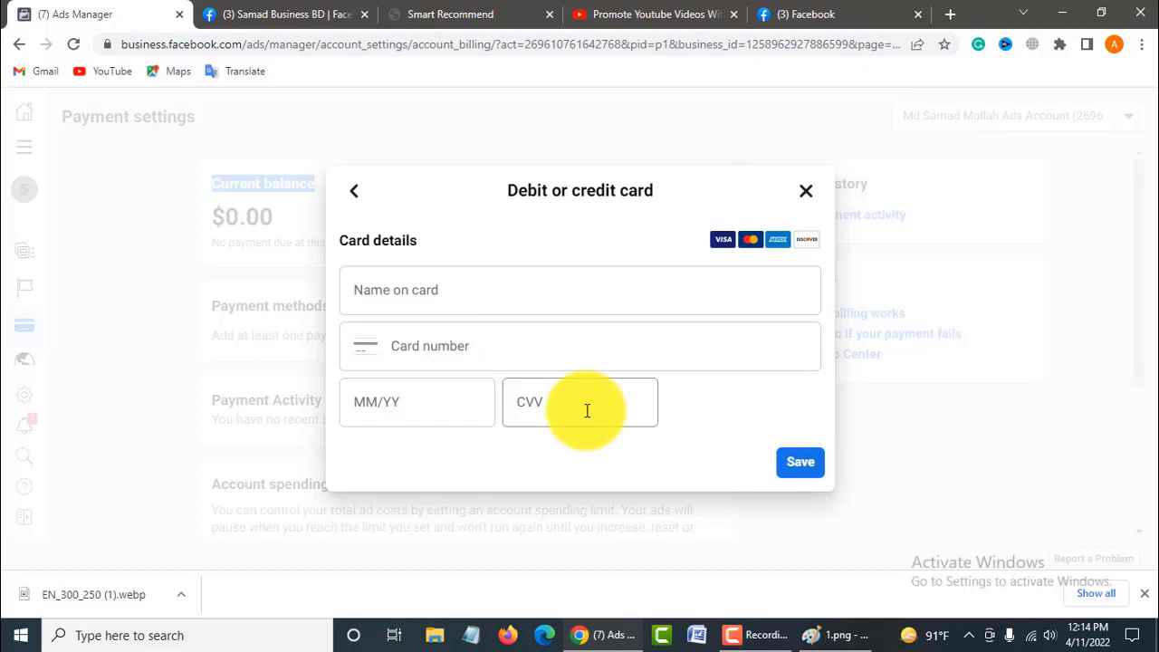
pyautogui.click(812, 471)
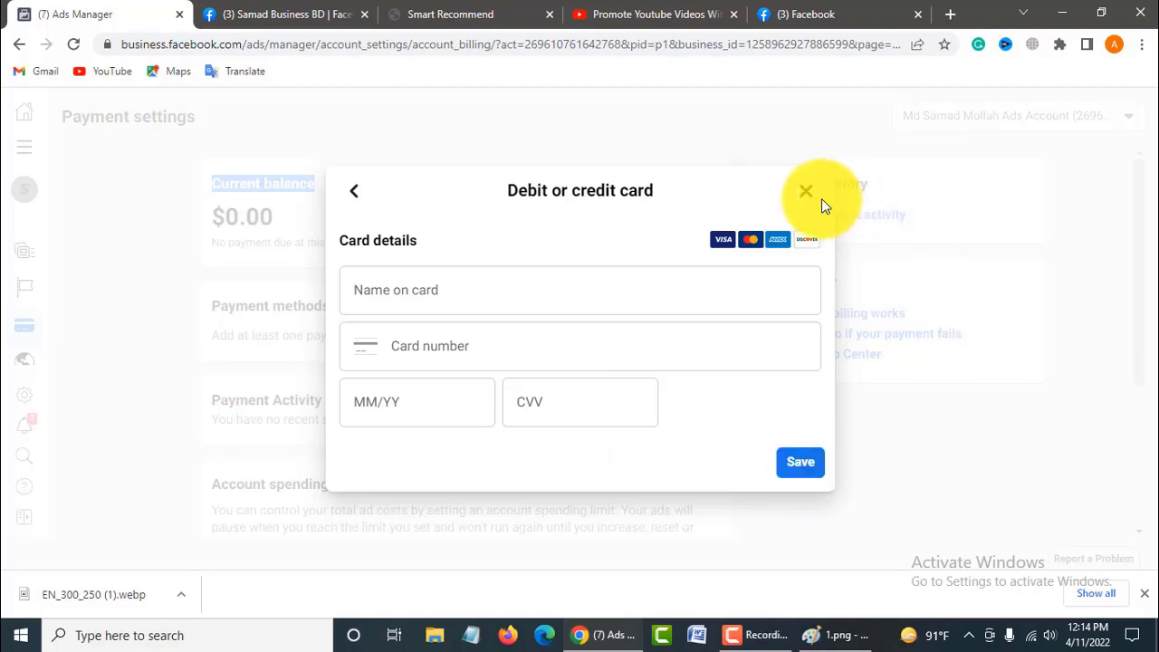
pyautogui.click(285, 8)
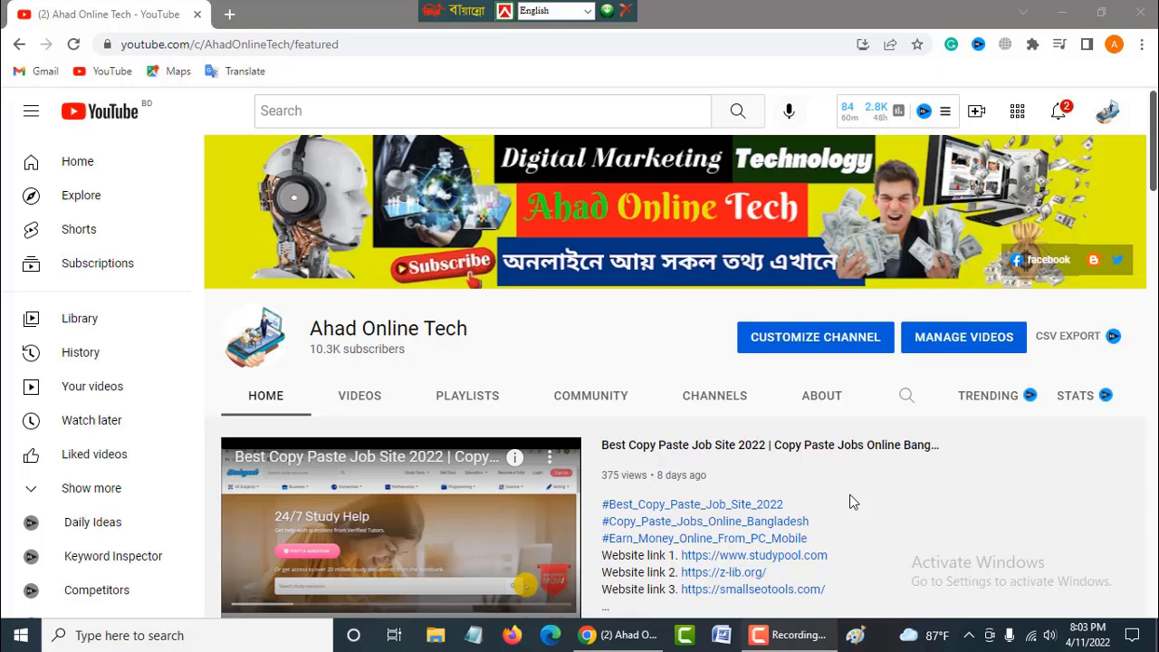
# Browse the Ahad Online Tech YouTube channel's home page and its full list of videos.
pyautogui.scroll(-9, 788, 504)
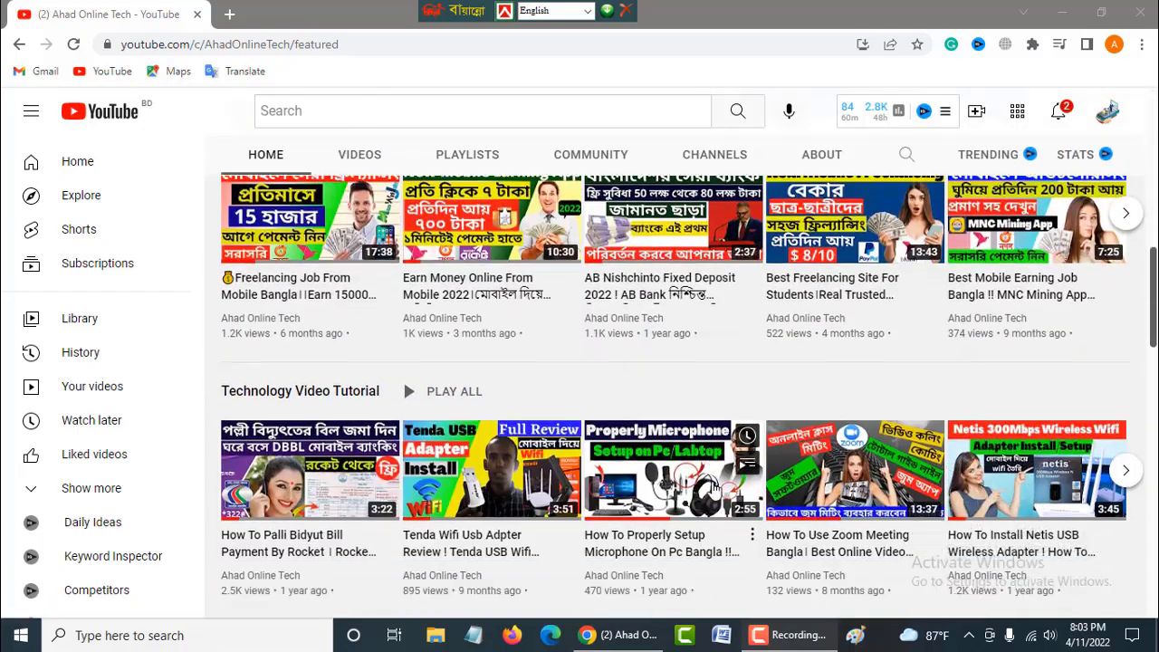
pyautogui.scroll(-3, 716, 489)
pyautogui.scroll(15, 544, 407)
pyautogui.click(357, 337)
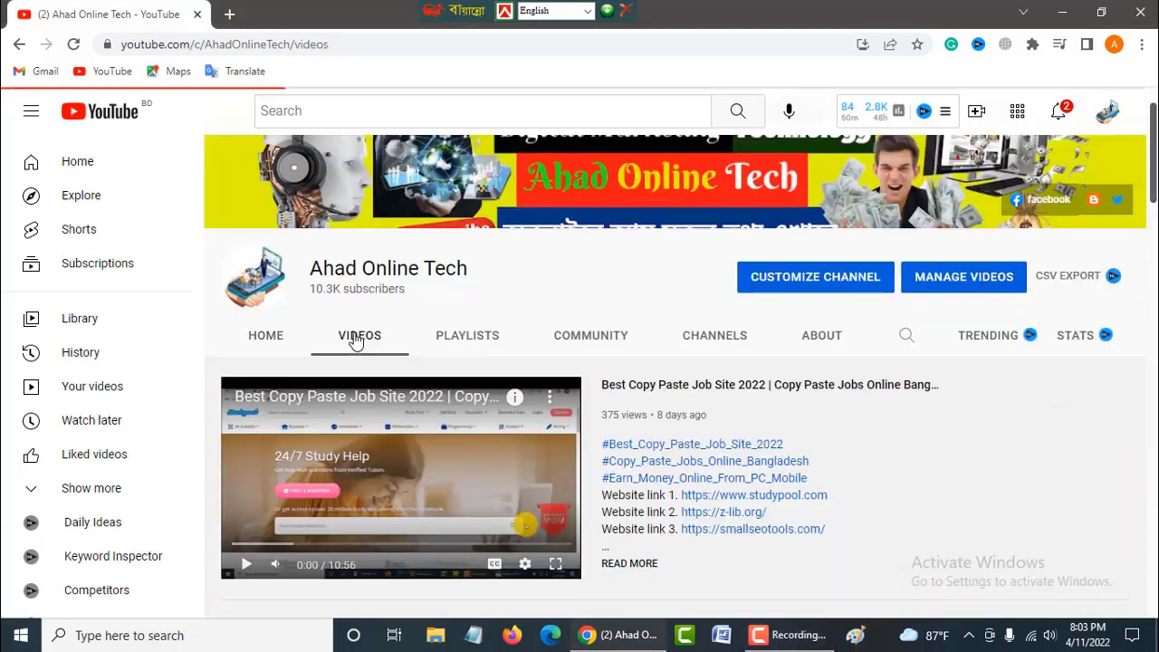
pyautogui.scroll(-2, 680, 436)
pyautogui.scroll(-15, 785, 480)
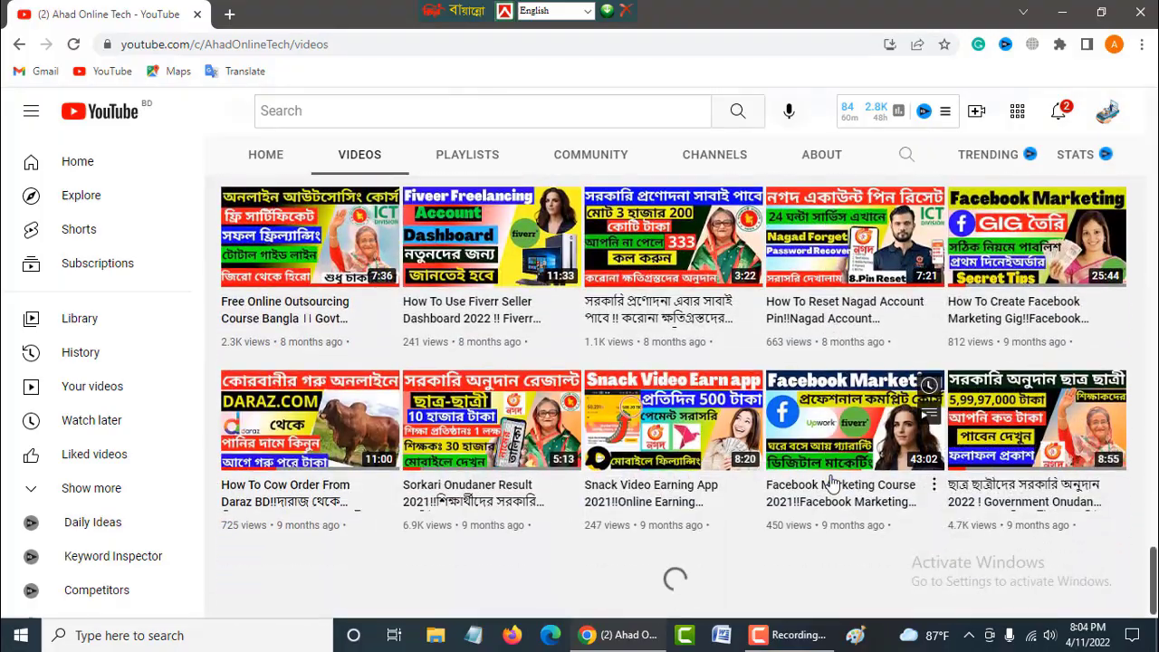
pyautogui.scroll(-12, 831, 480)
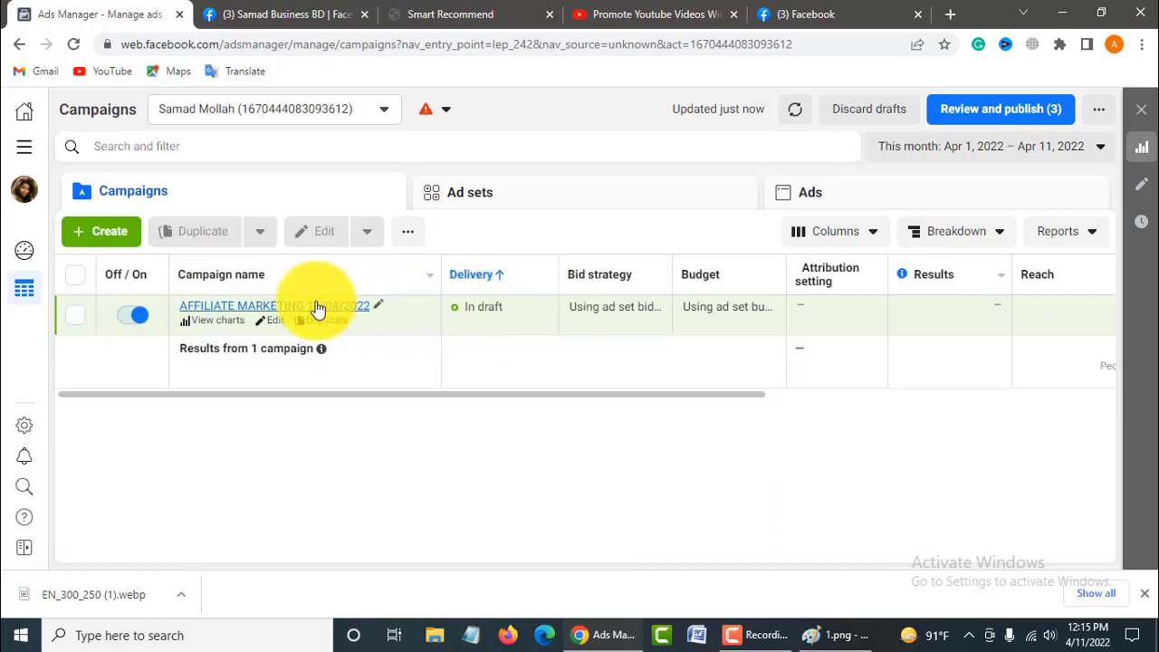
# Reopen the AFFILIATE MARKETING 11/04/2022 campaign in Ads Manager and review the ad's Shop now call to action and preview.
pyautogui.click(277, 309)
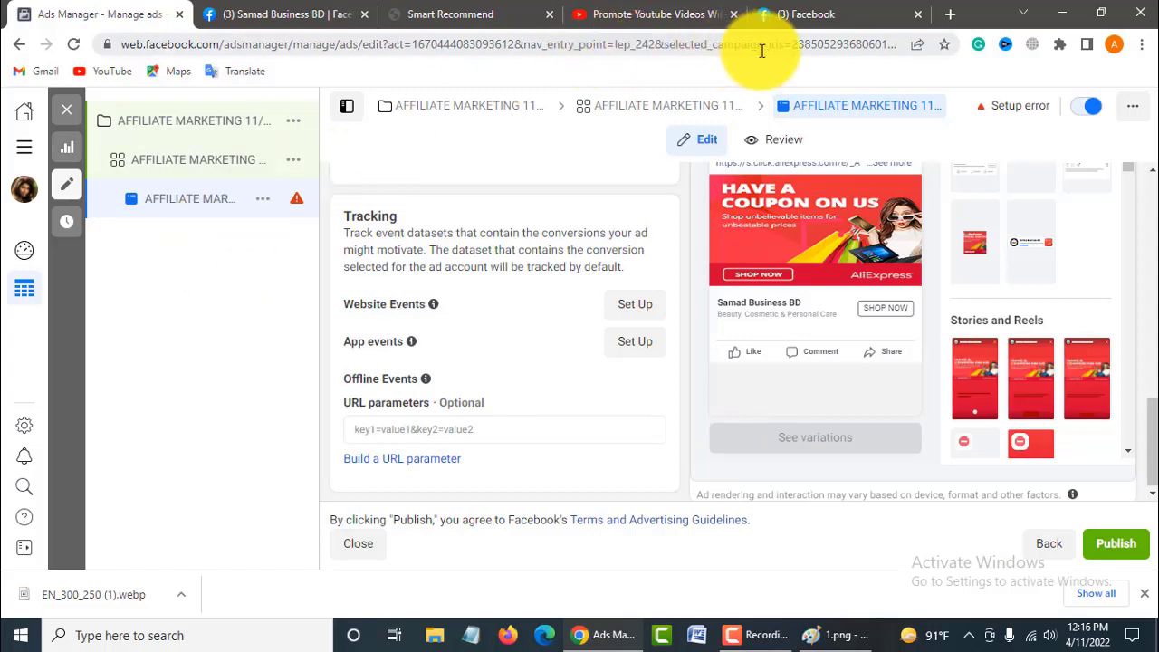
pyautogui.click(810, 14)
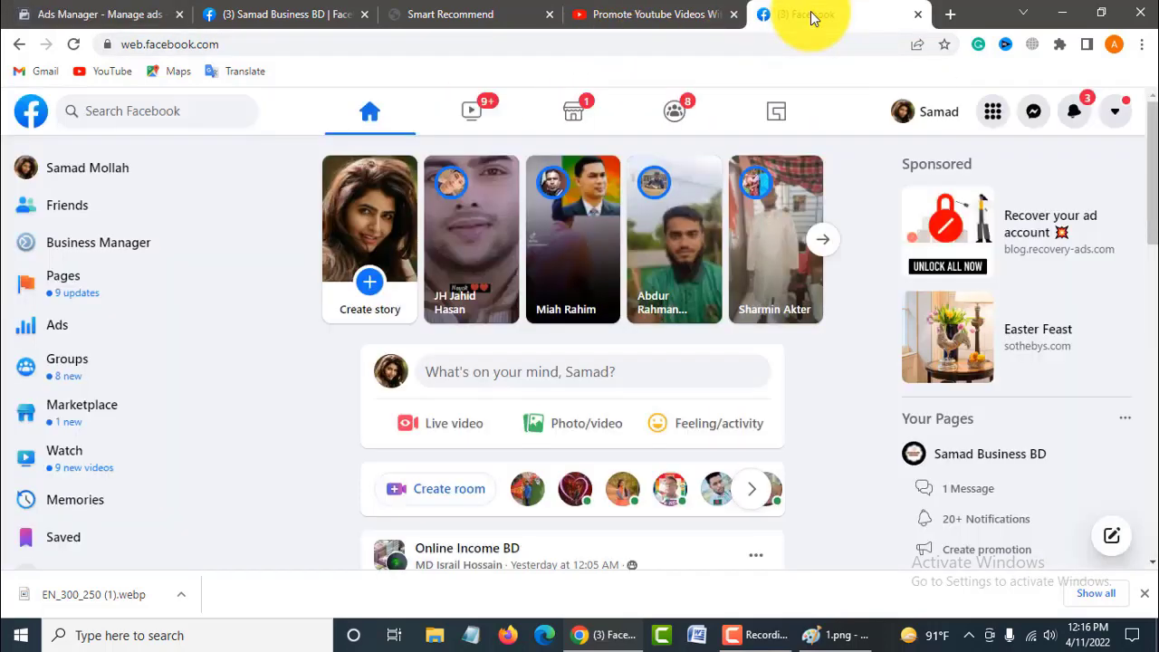
pyautogui.click(149, 13)
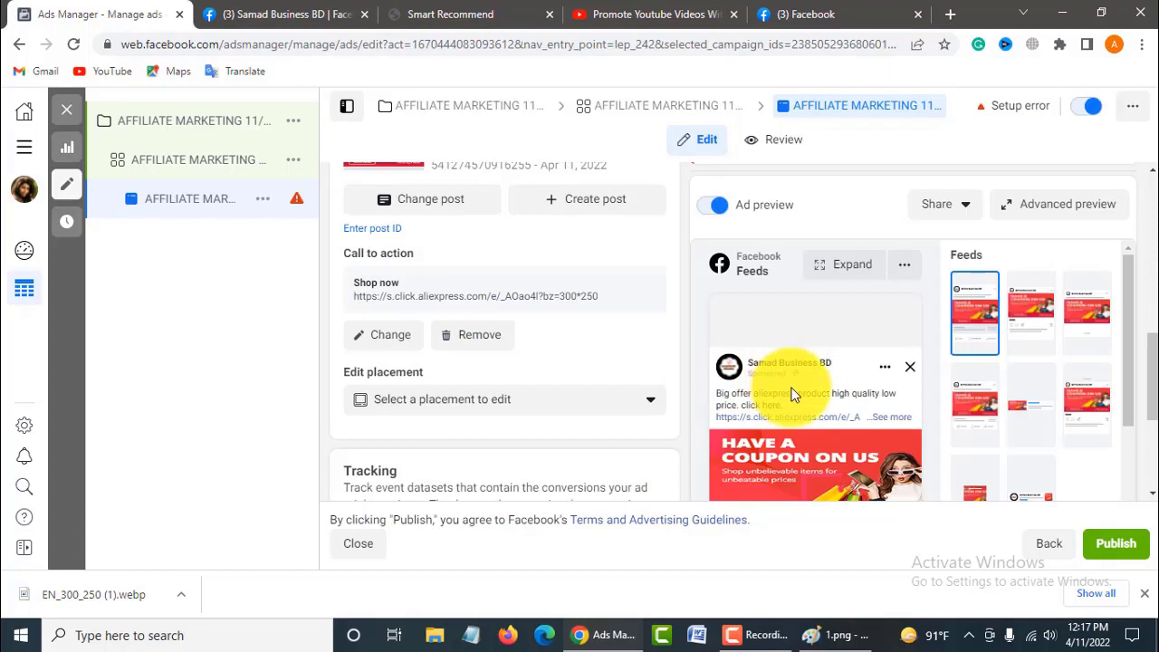
pyautogui.scroll(-1, 787, 385)
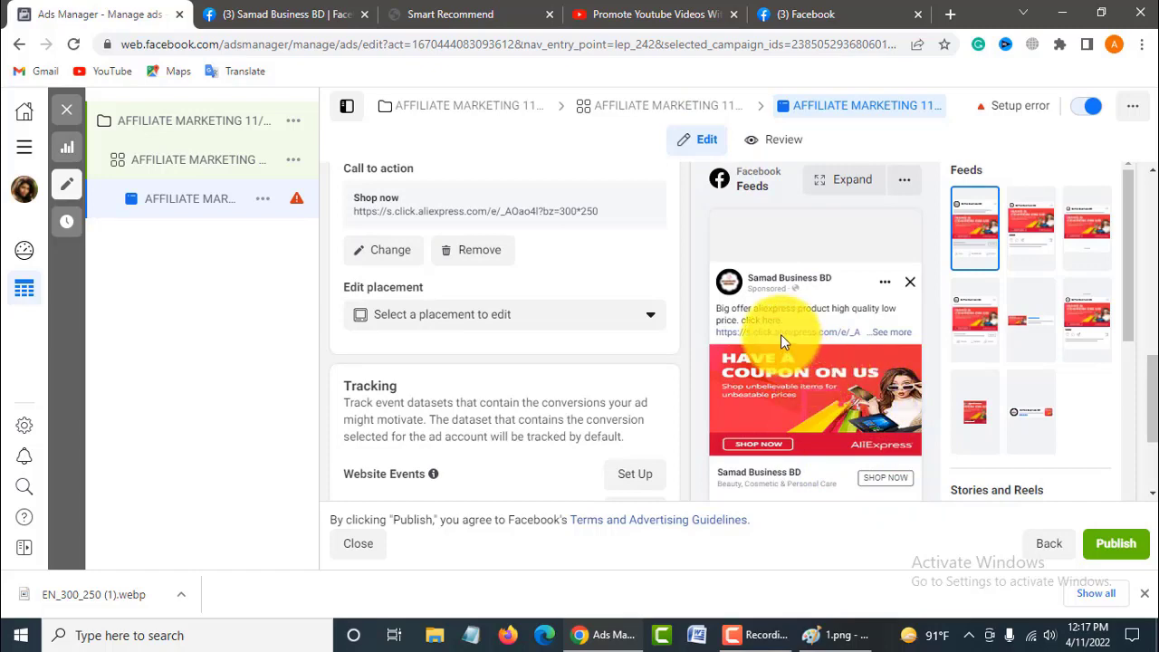
# Open the affiliate link from the Facebook page post and browse the AliExpress landing page's categories, deals and recommended products.
pyautogui.click(270, 16)
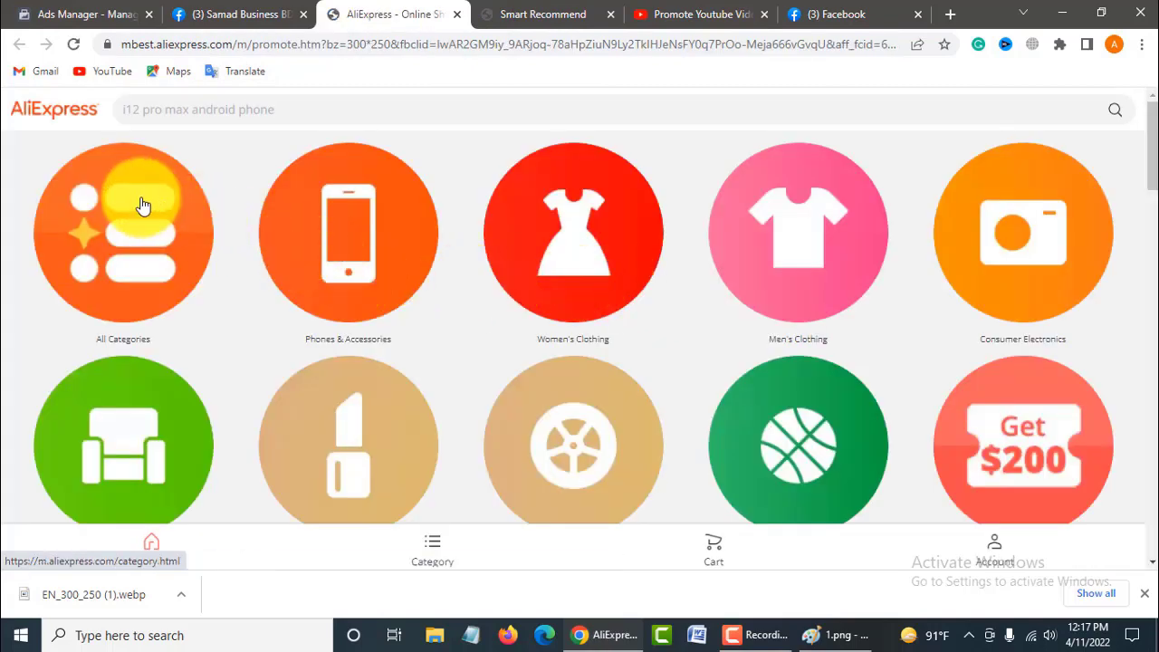
pyautogui.scroll(-1, 380, 267)
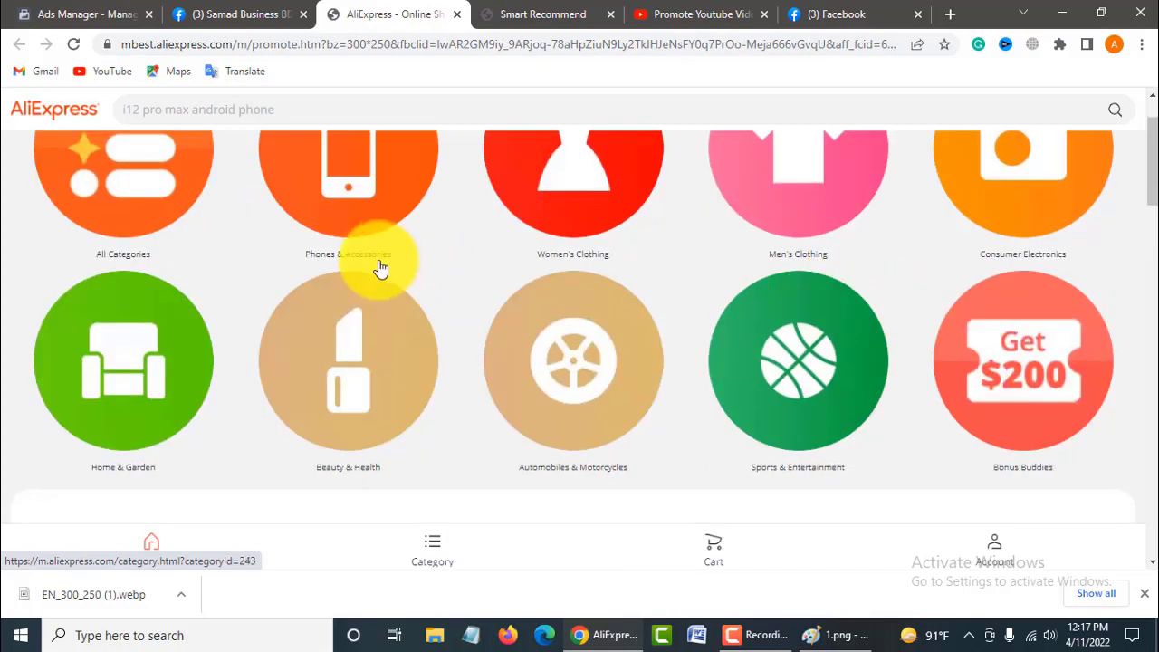
pyautogui.scroll(1, 362, 306)
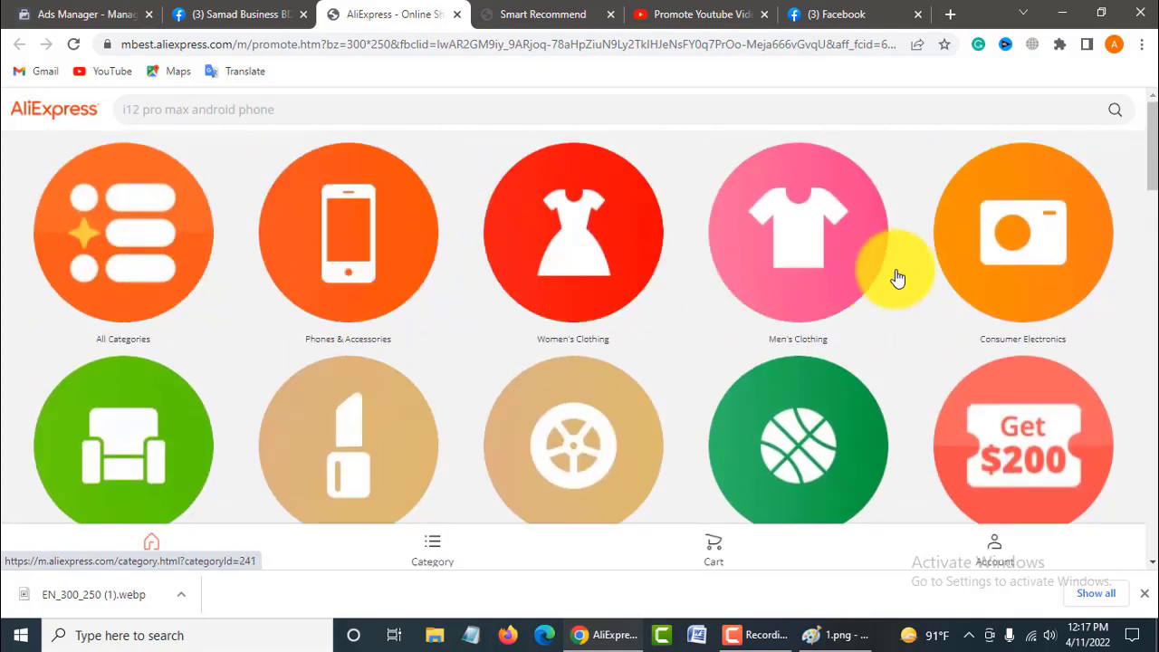
pyautogui.scroll(-1, 905, 377)
pyautogui.scroll(-2, 901, 377)
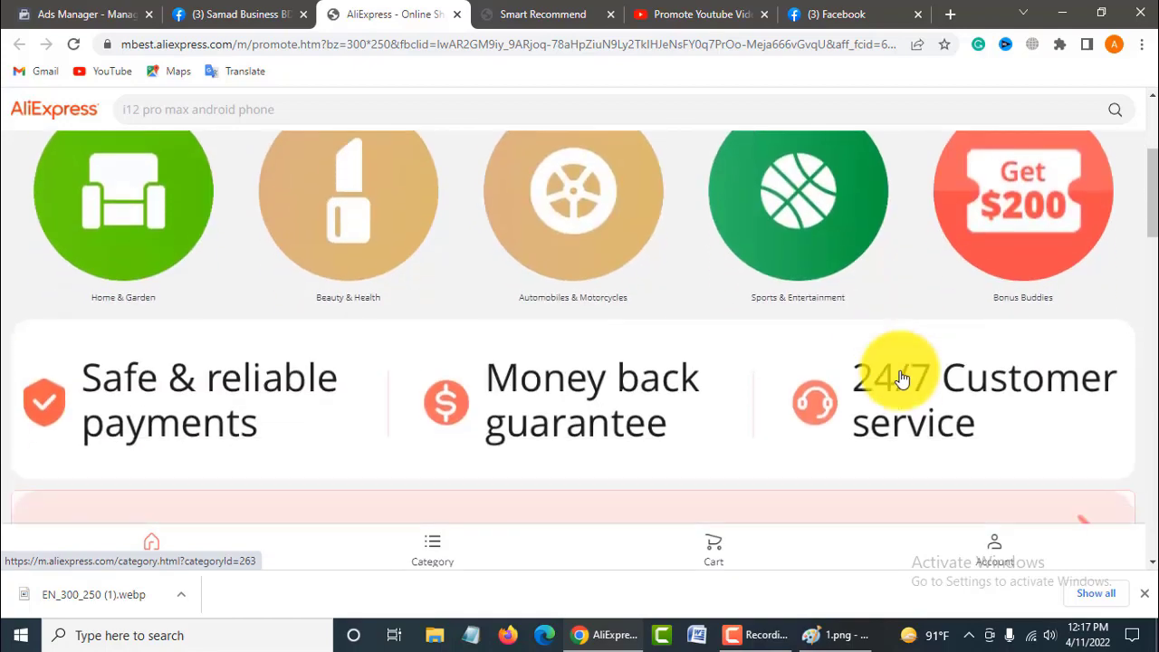
pyautogui.scroll(1, 896, 377)
pyautogui.scroll(-2, 902, 378)
pyautogui.scroll(-2, 899, 379)
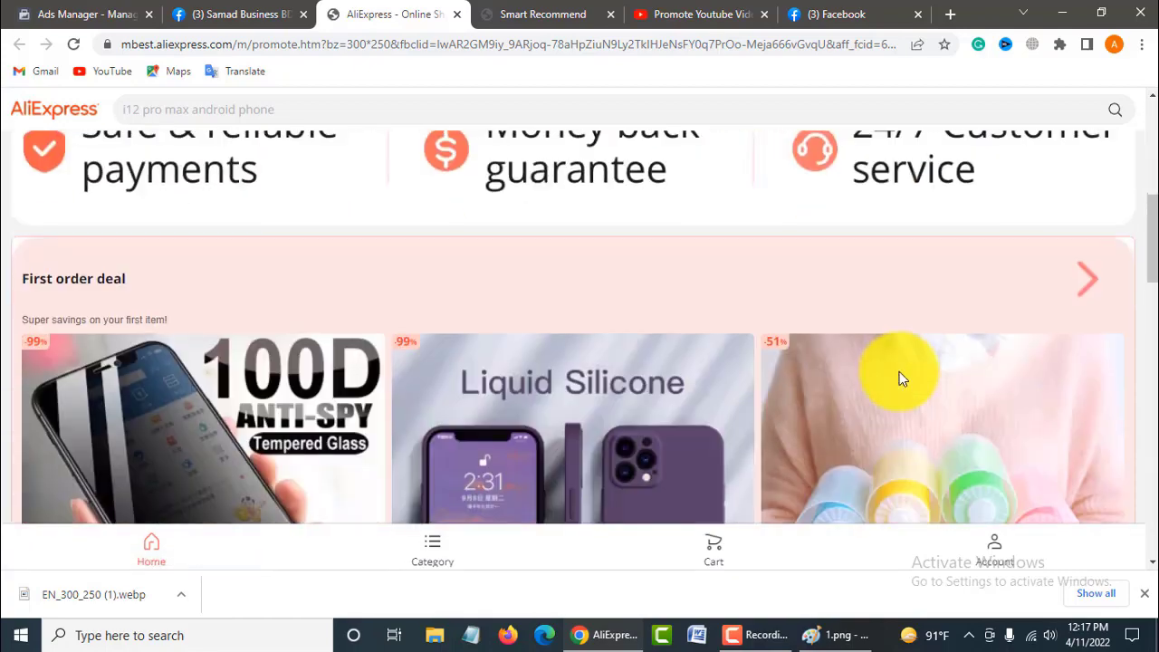
pyautogui.scroll(6, 898, 380)
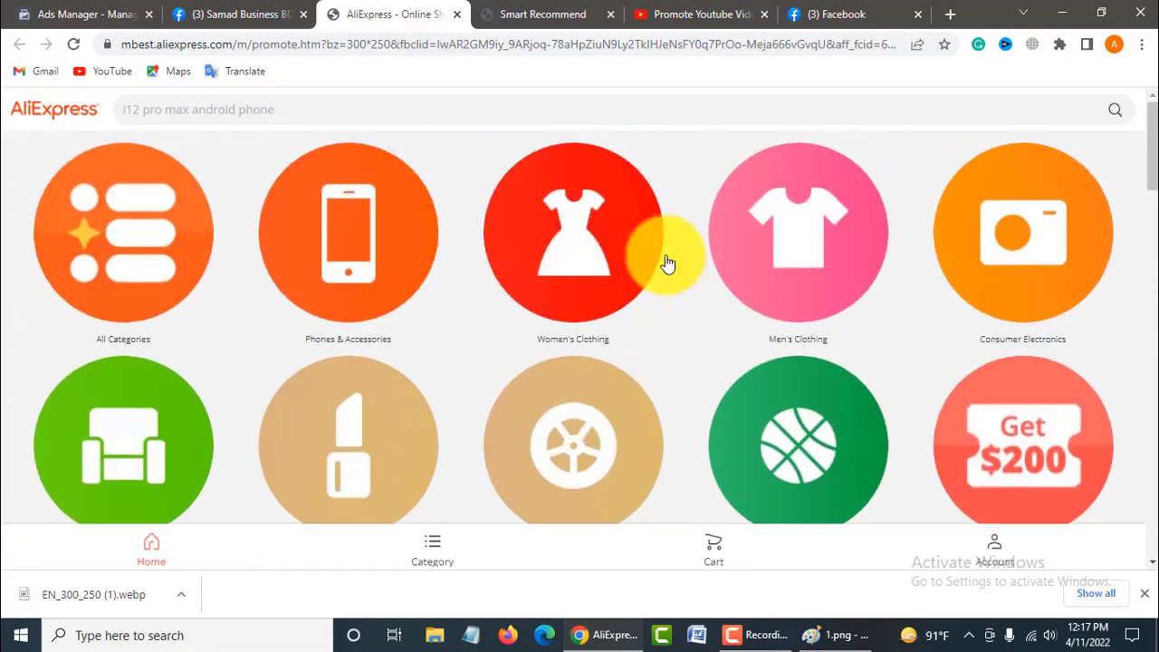
pyautogui.scroll(-1, 903, 381)
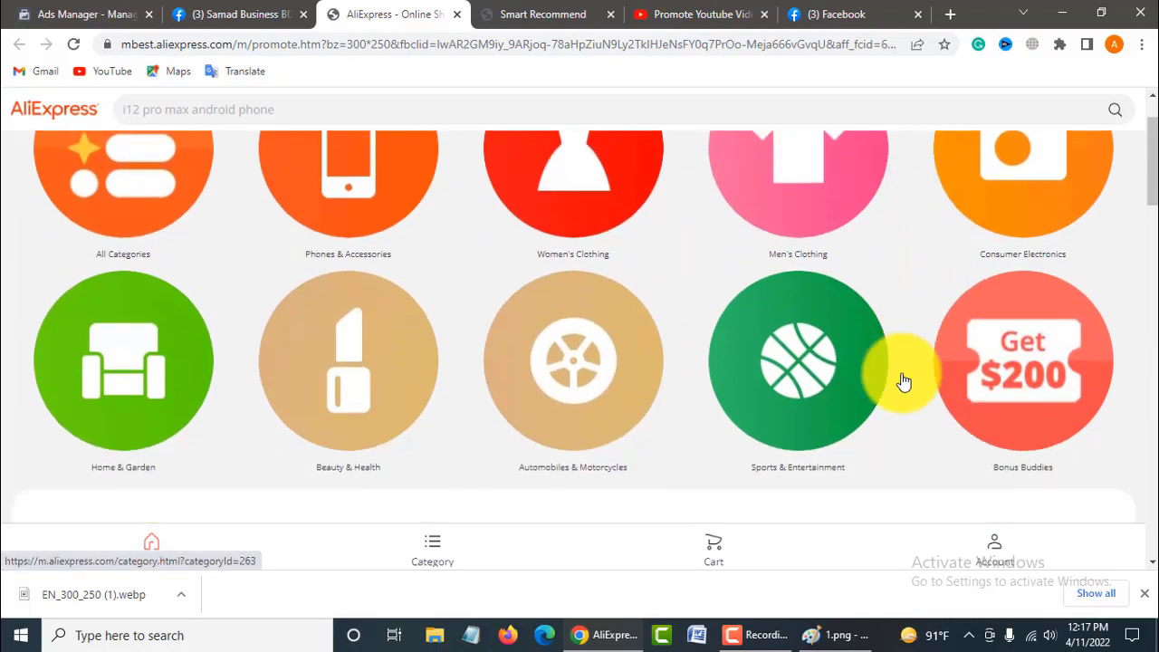
pyautogui.scroll(-7, 897, 381)
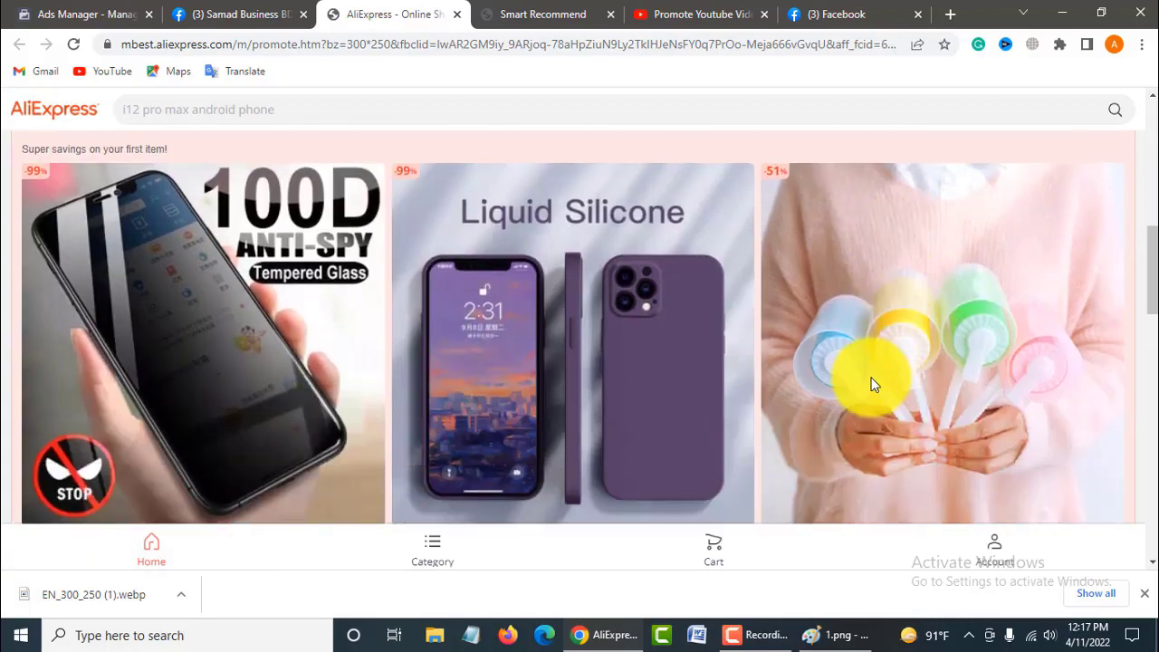
pyautogui.scroll(-8, 872, 384)
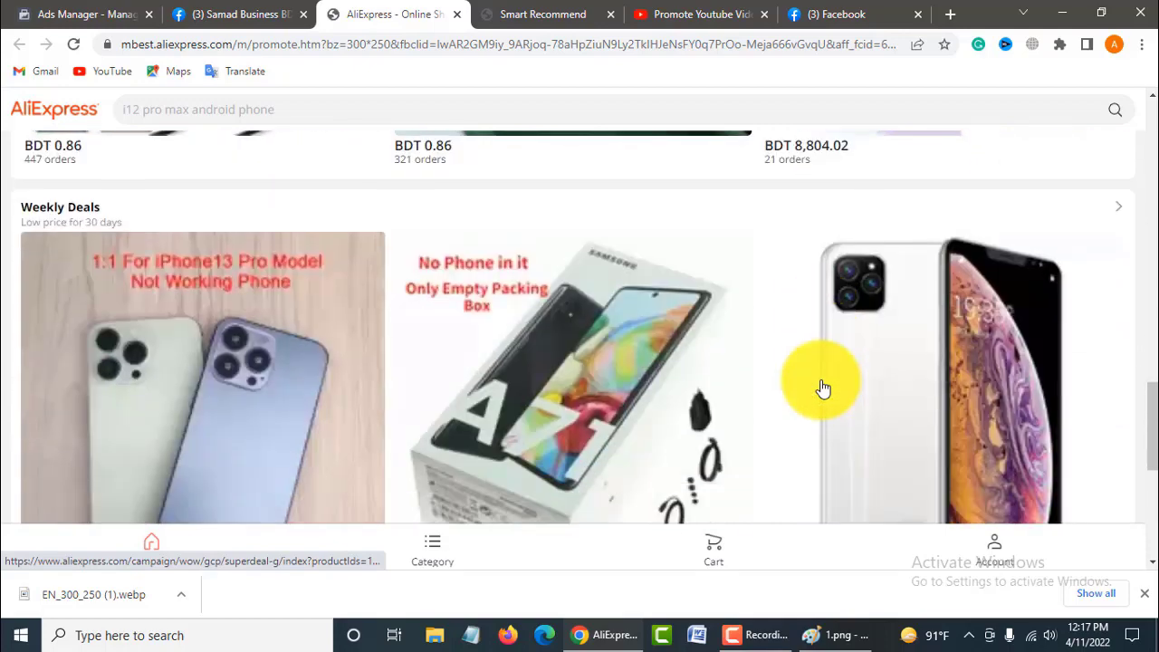
pyautogui.scroll(-6, 823, 387)
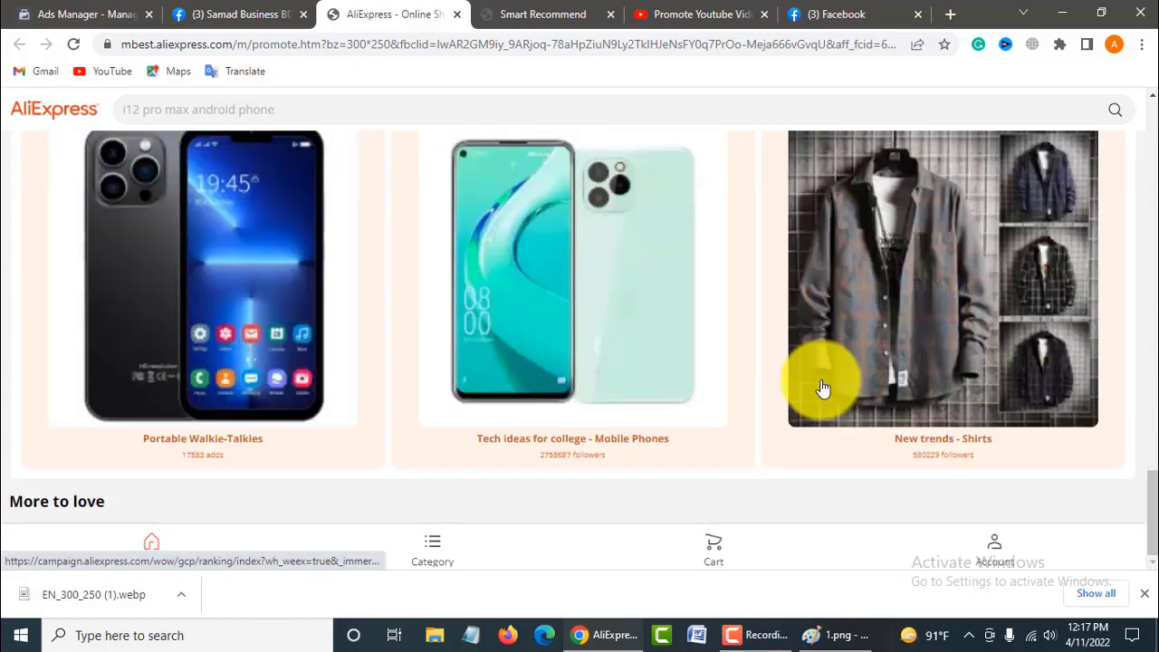
pyautogui.scroll(-7, 703, 391)
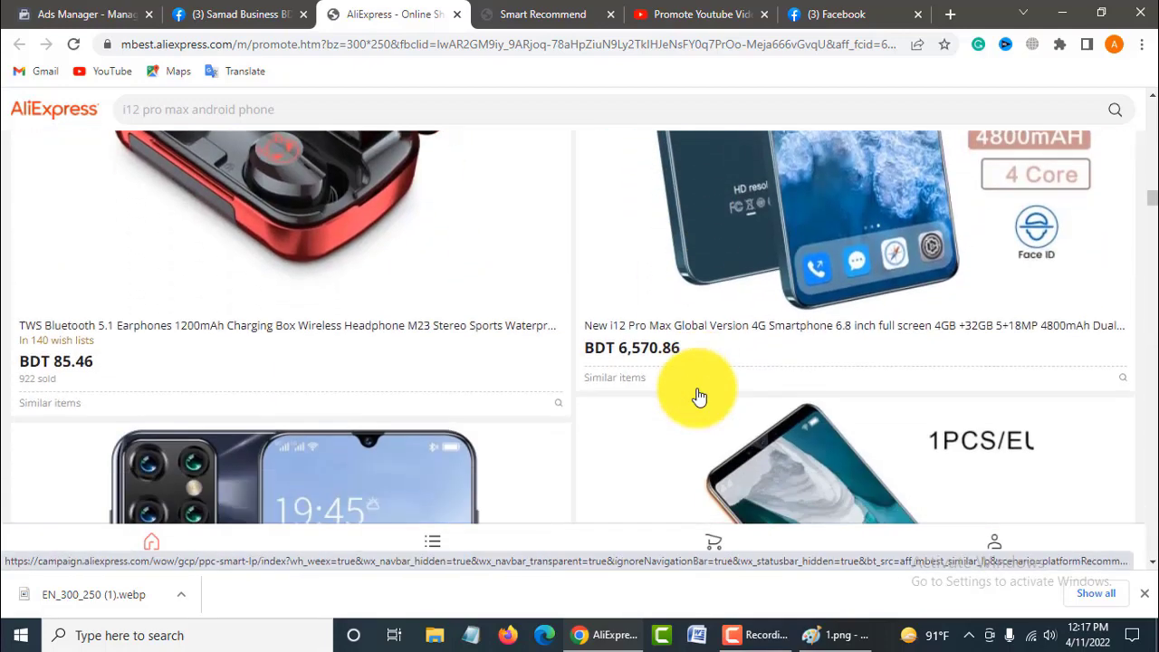
pyautogui.scroll(-7, 699, 397)
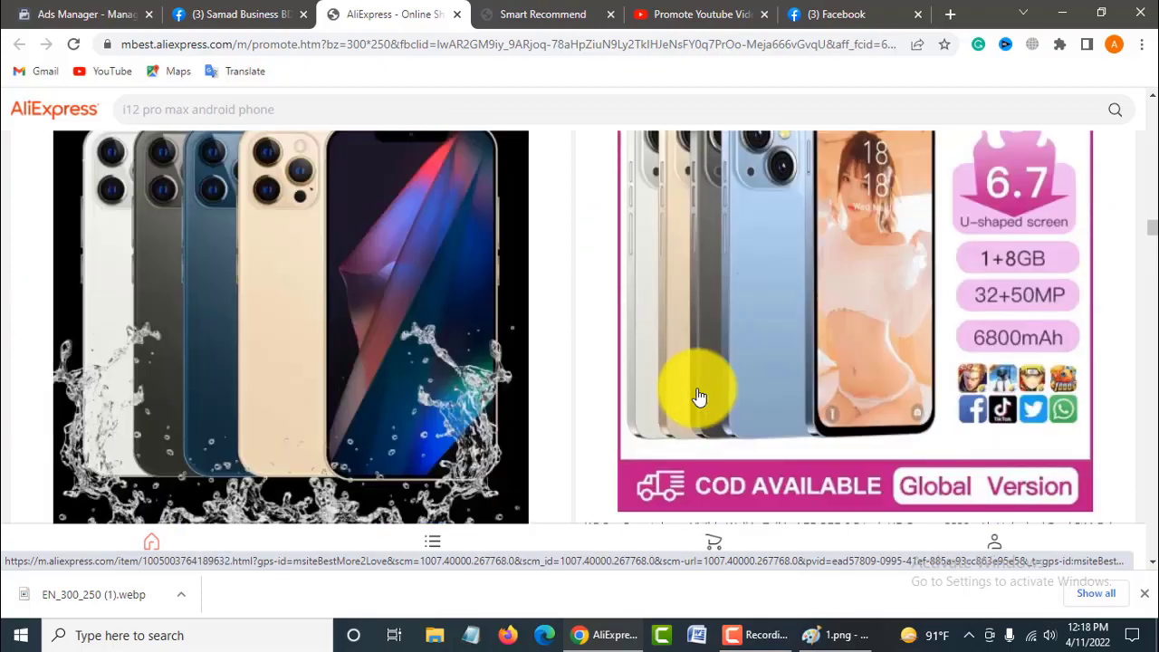
pyautogui.scroll(-10, 699, 396)
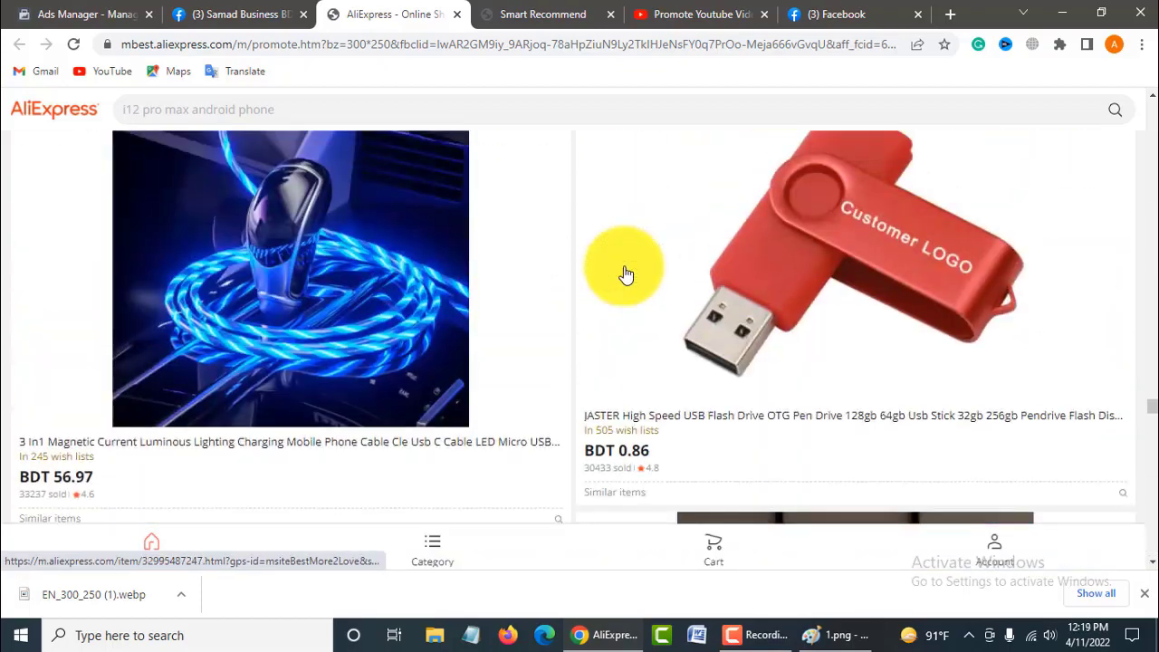
# Open the New i12 Pro Max smartphone from the recommended products and view its product page.
pyautogui.scroll(-10, 626, 274)
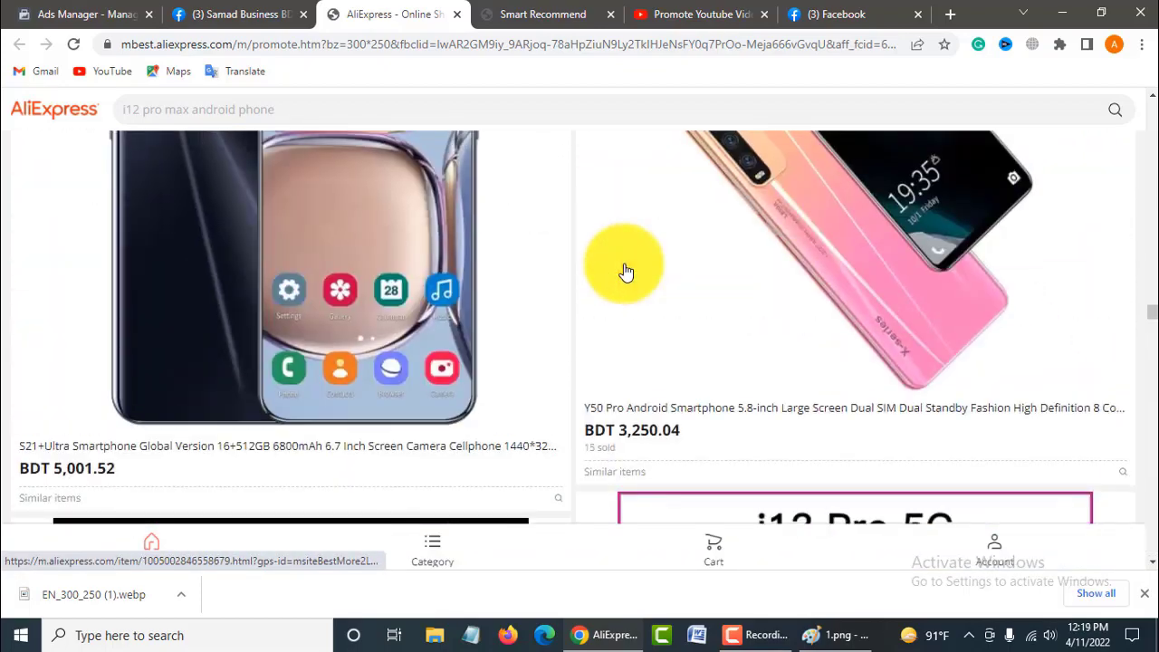
pyautogui.scroll(-5, 626, 271)
pyautogui.click(814, 285)
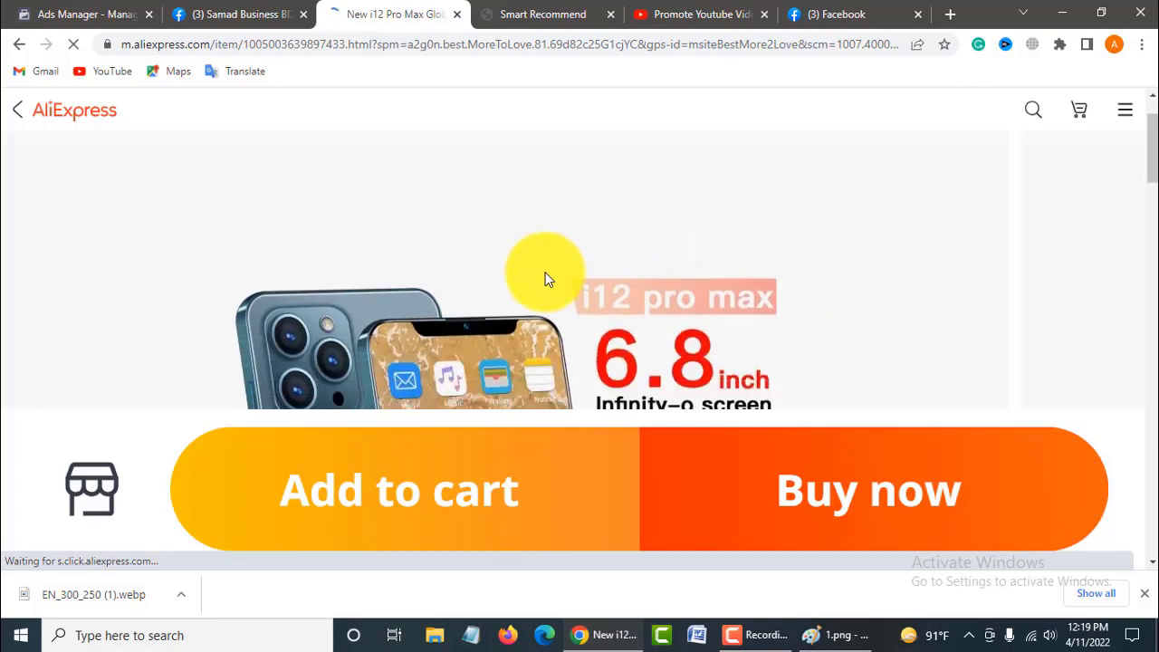
pyautogui.scroll(-2, 545, 272)
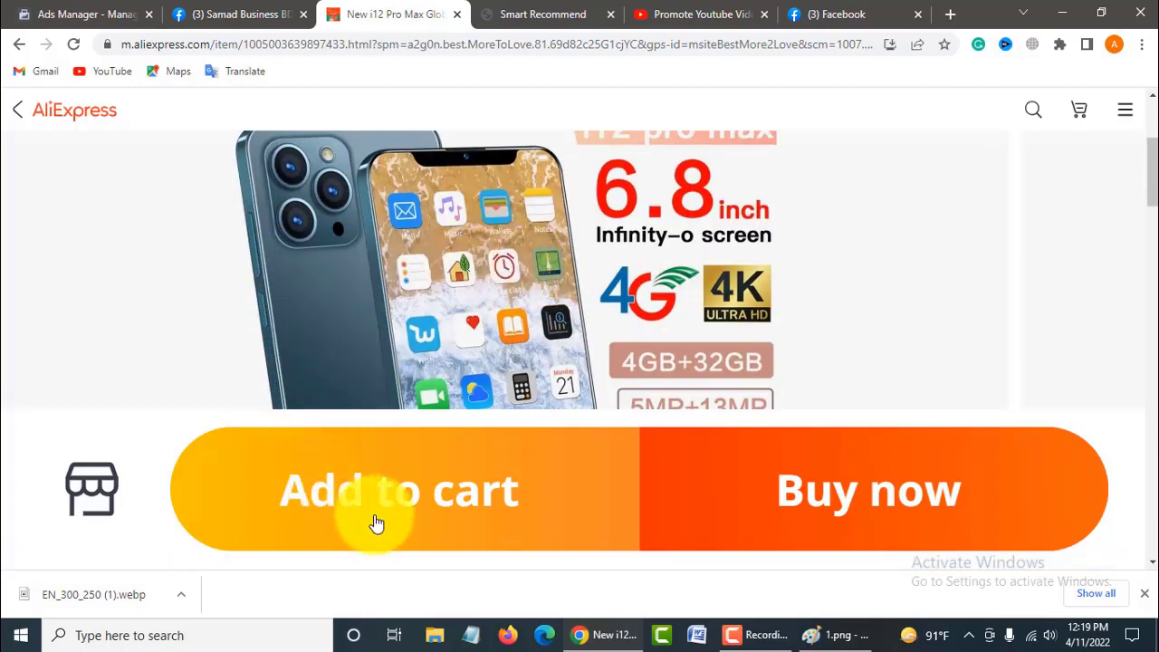